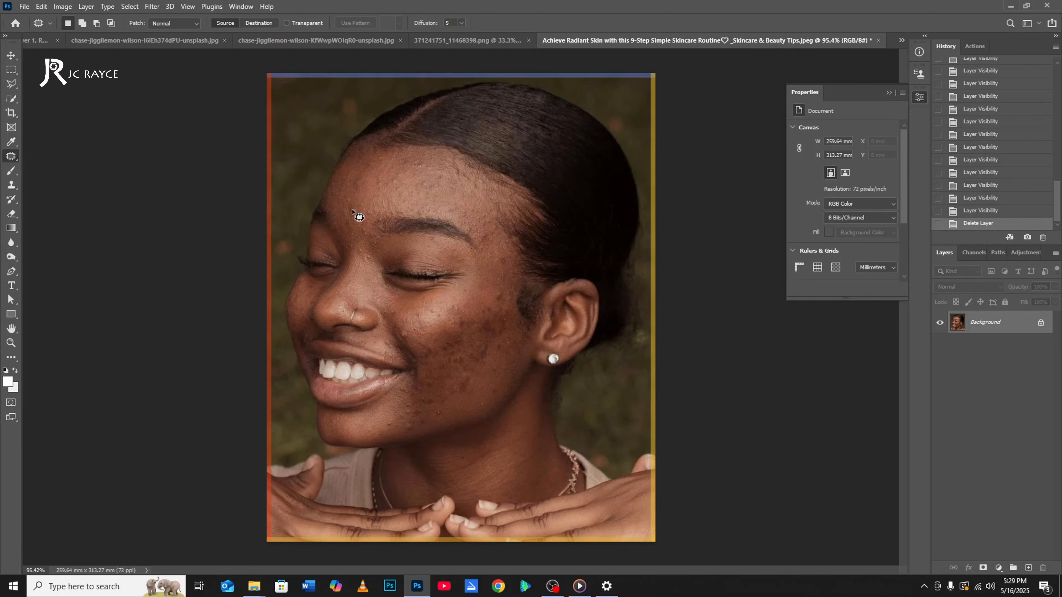
# Duplicate the Background layer twice to create two copies of the portrait above it.
pyautogui.scroll(3, 378, 230)
pyautogui.scroll(-3, 378, 231)
pyautogui.moveTo(1011, 323); pyautogui.dragTo(1028, 567)
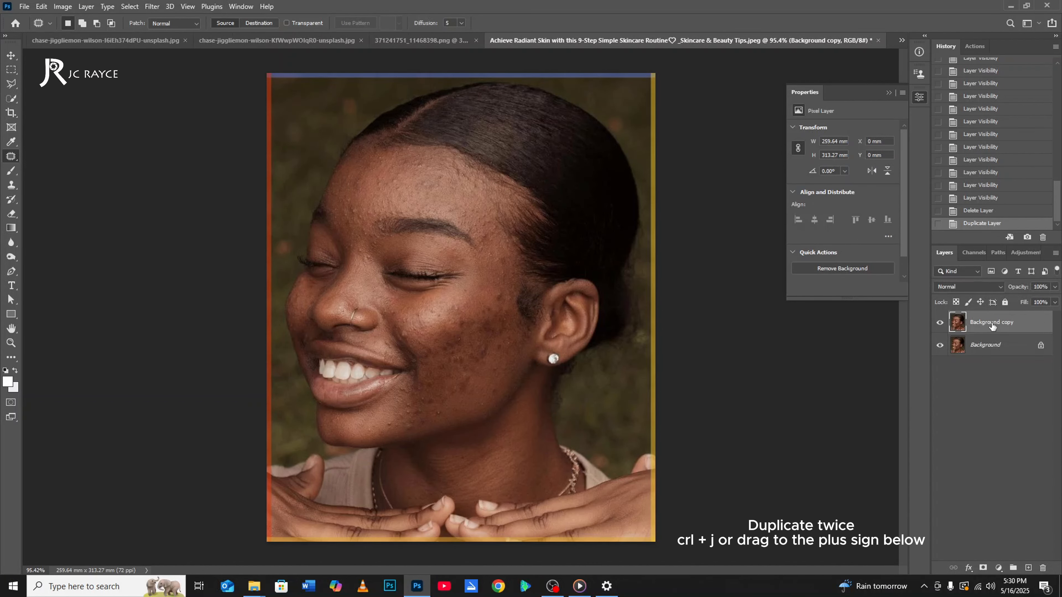
pyautogui.moveTo(993, 327); pyautogui.dragTo(1029, 568)
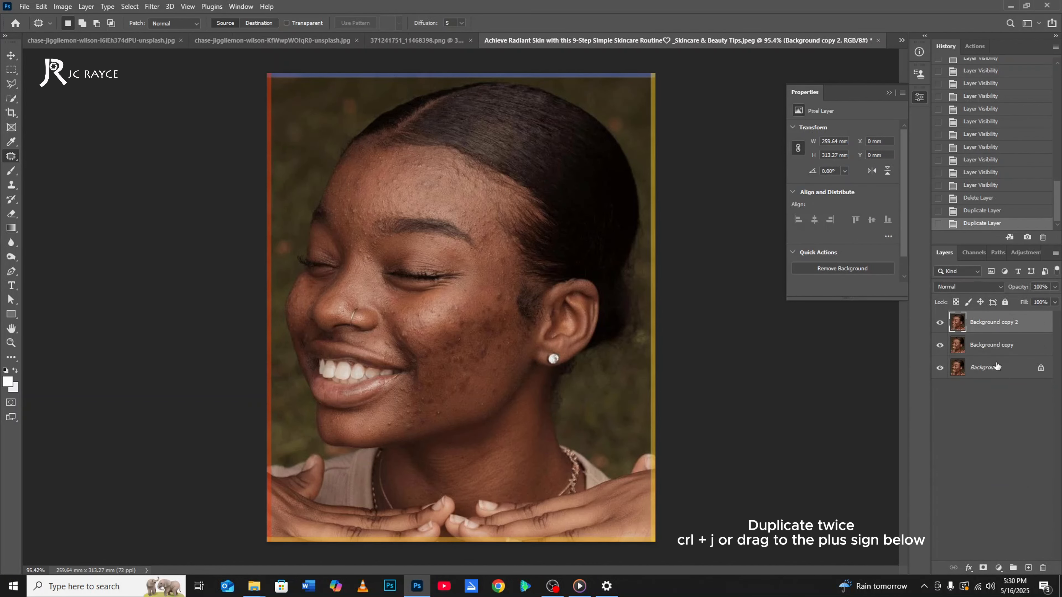
# Rename the lower copy of the background as Skin and the upper copy as Texture.
pyautogui.click(993, 345)
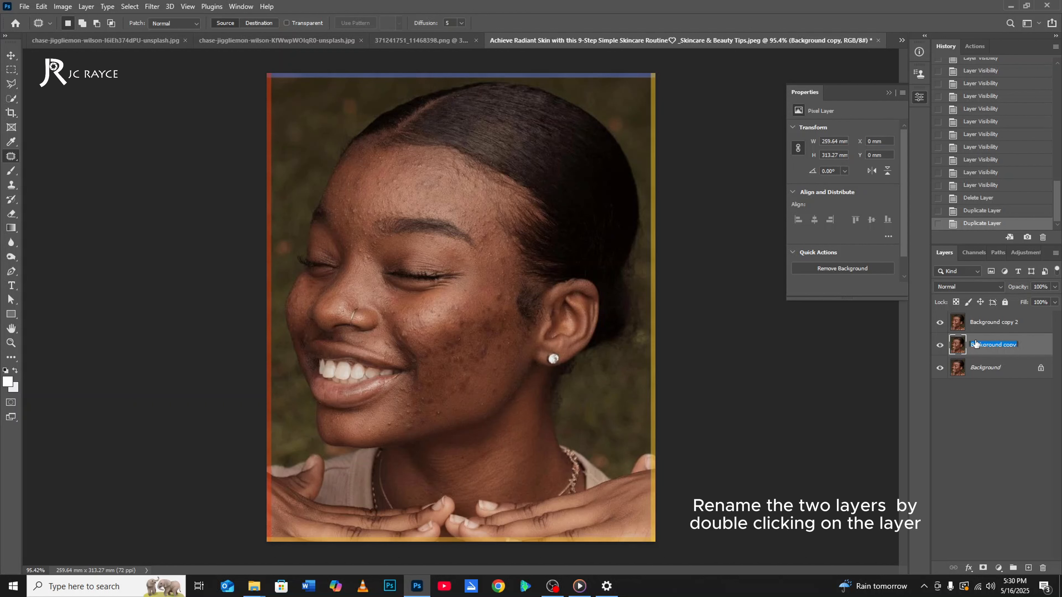
pyautogui.write('Skin')
pyautogui.press('Return')
pyautogui.doubleClick(992, 323)
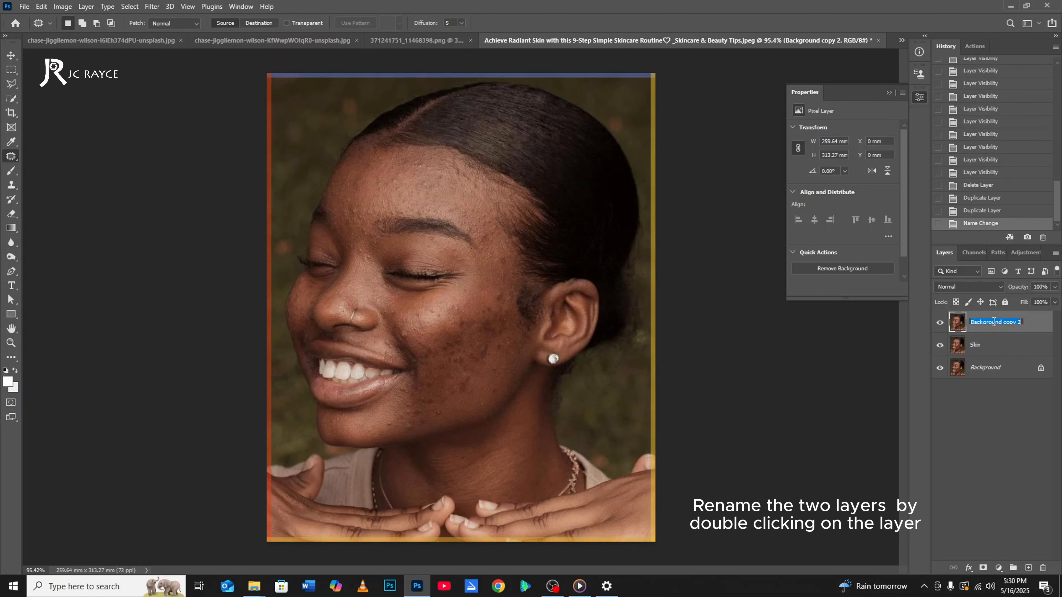
pyautogui.write('Texture')
pyautogui.press('Return')
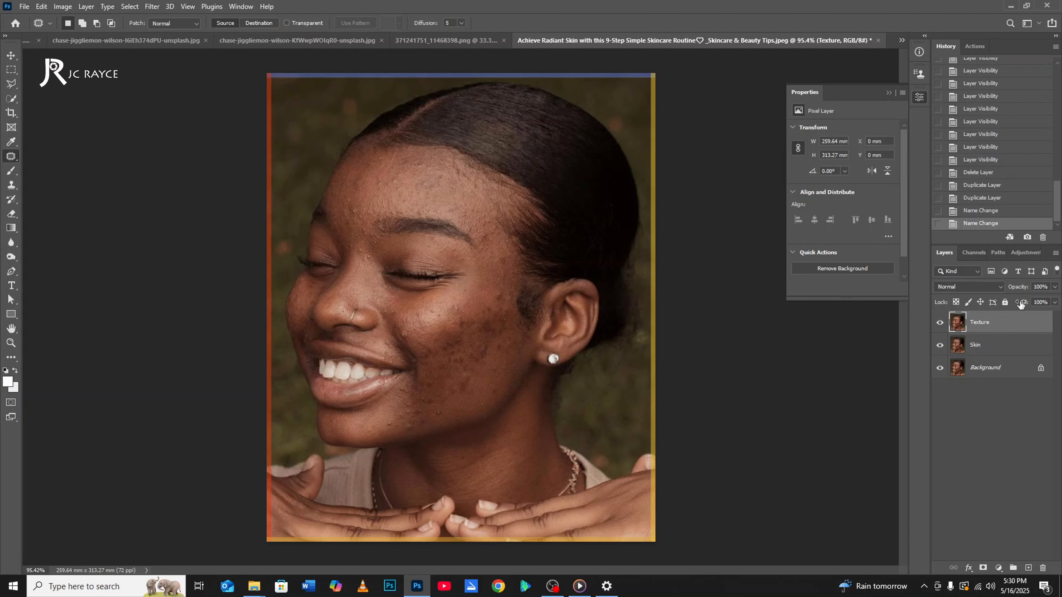
# Group the Texture and Skin layers together and expand the group to show both layers.
pyautogui.keyDown('shift'); pyautogui.click(983, 342); pyautogui.keyUp('shift')
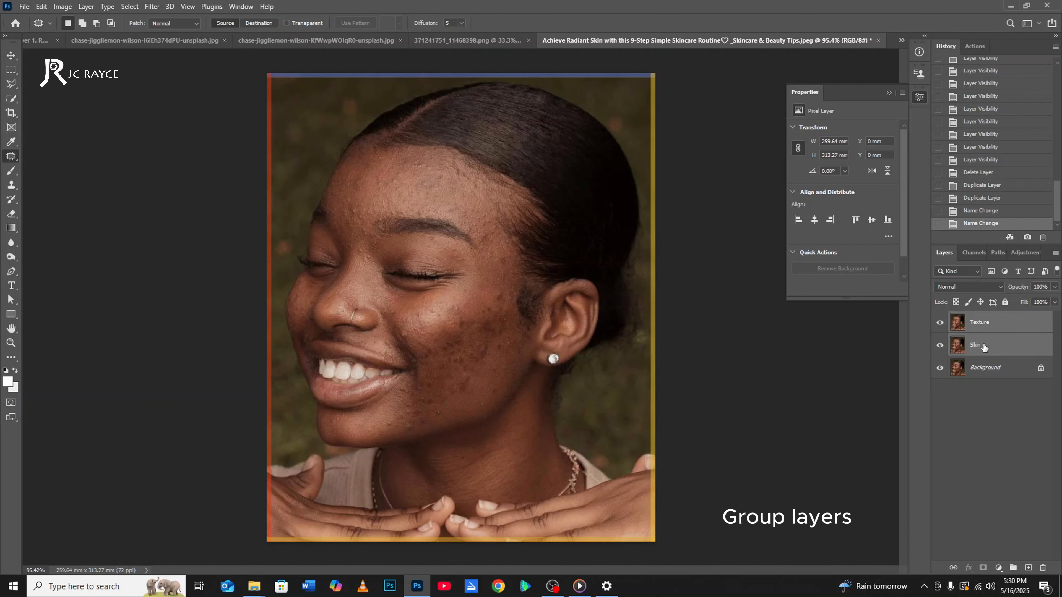
pyautogui.rightClick(983, 344)
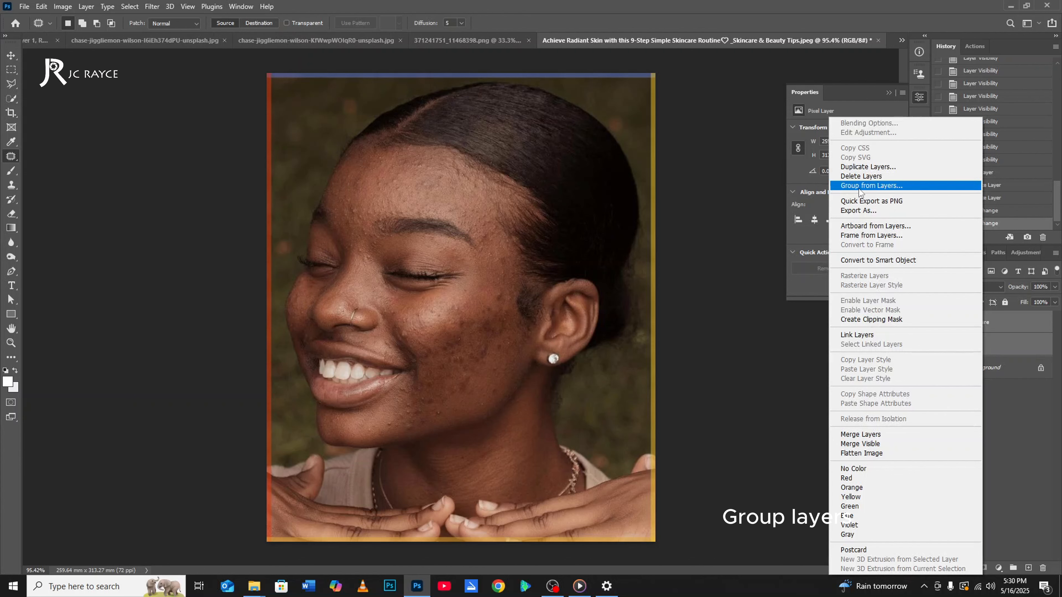
pyautogui.click(907, 185)
pyautogui.click(617, 179)
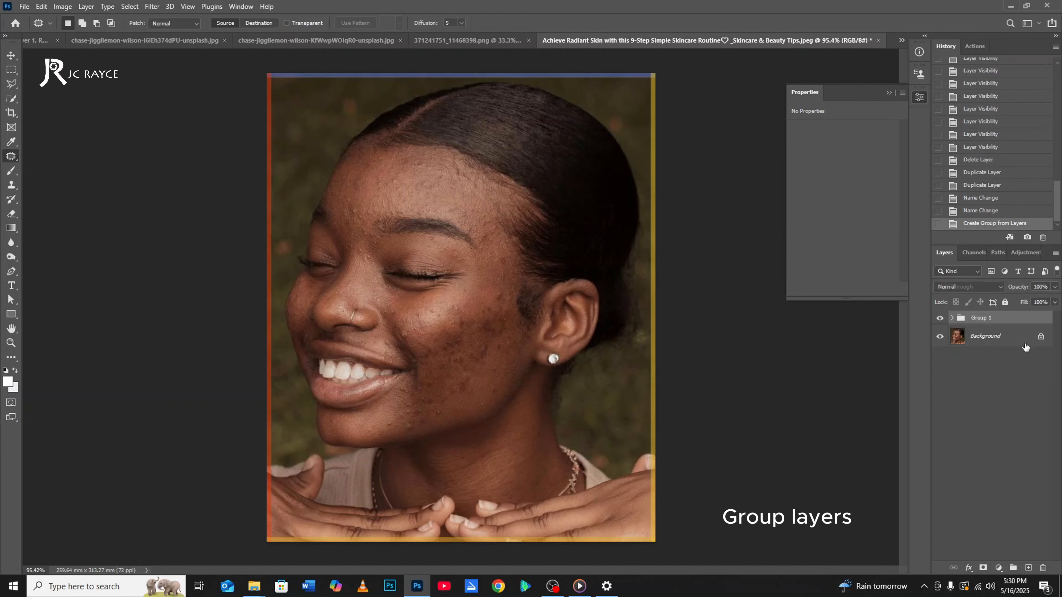
pyautogui.click(953, 319)
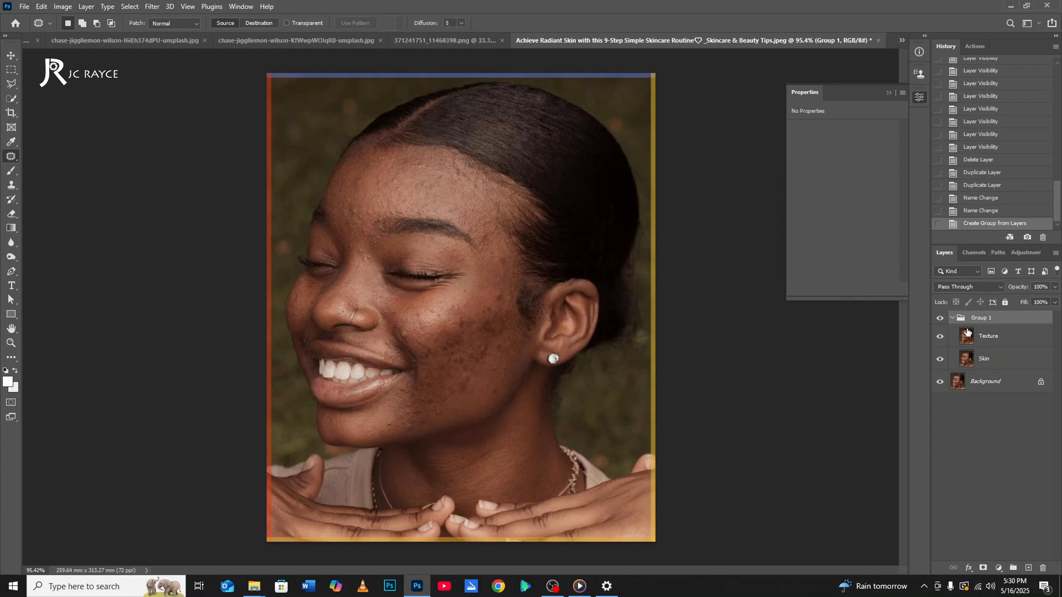
# Hide the Texture layer inside the group.
pyautogui.scroll(3, 463, 242)
pyautogui.scroll(-3, 463, 242)
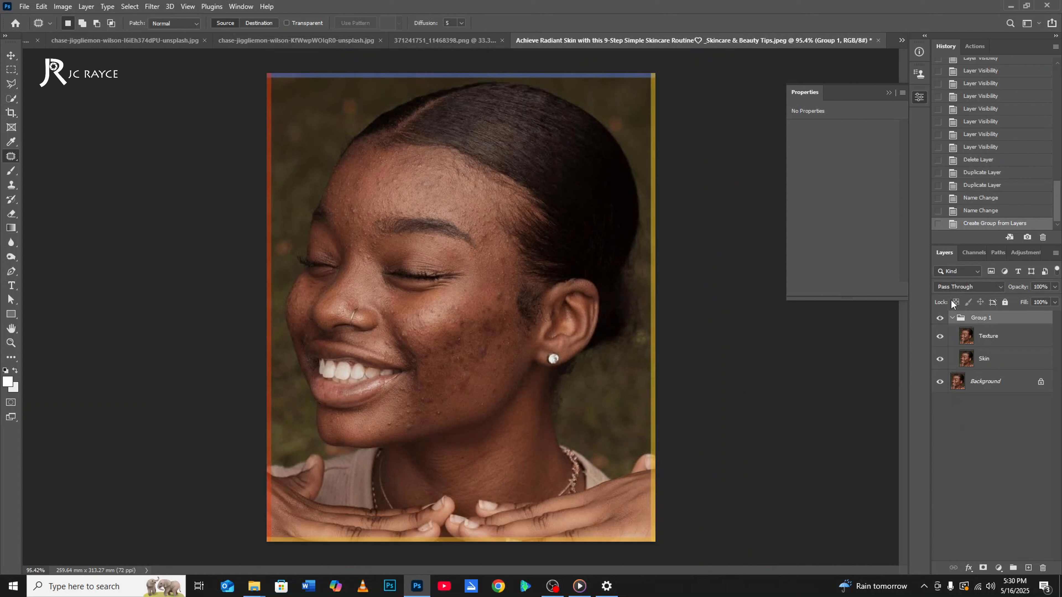
pyautogui.click(983, 341)
pyautogui.click(991, 361)
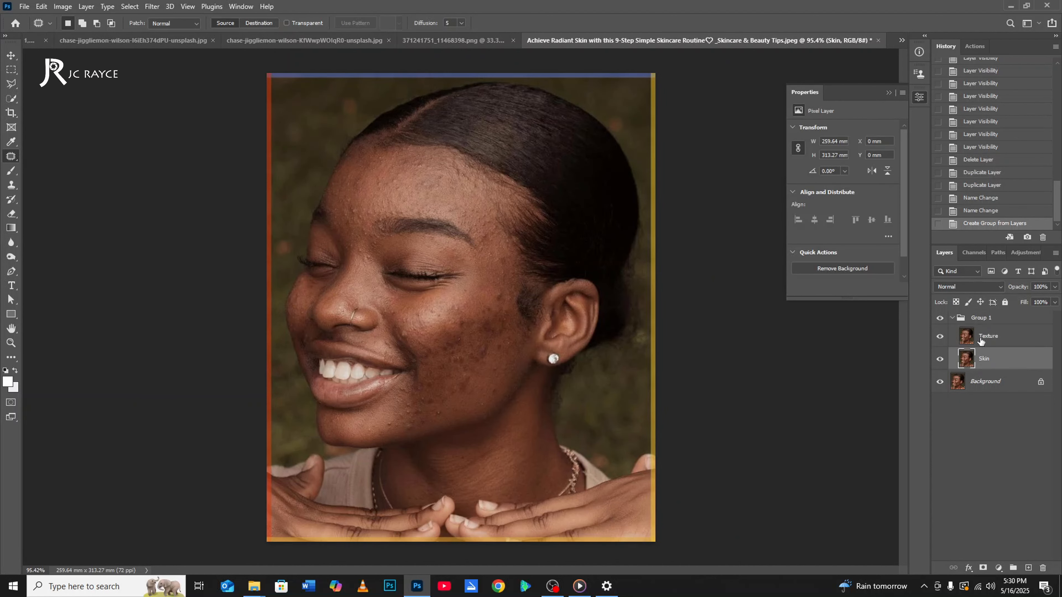
pyautogui.click(981, 342)
pyautogui.click(940, 340)
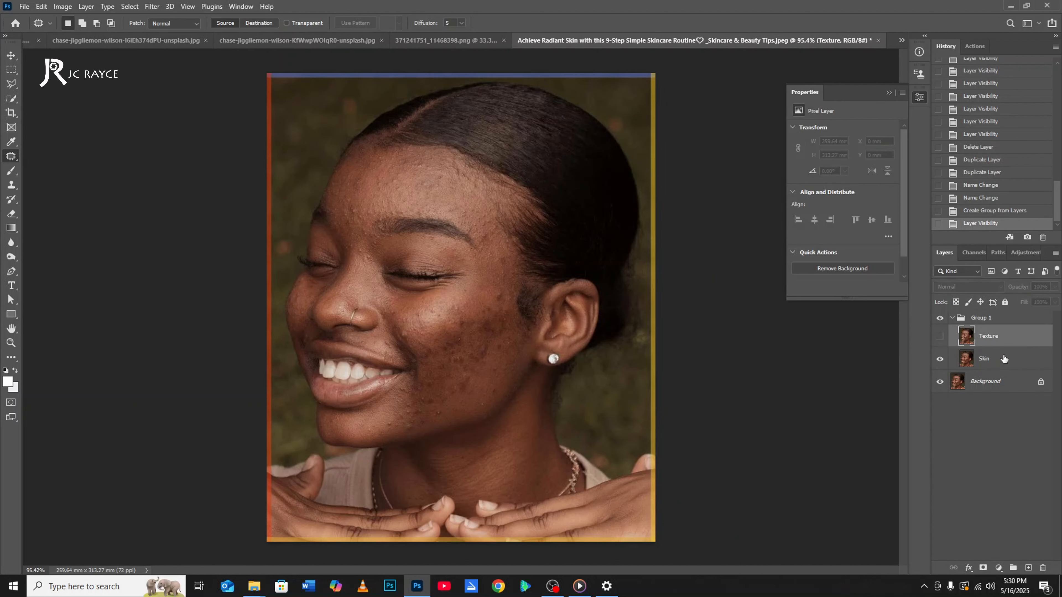
# Apply a Gaussian Blur with a radius of 2.5 pixels to the Skin layer.
pyautogui.click(988, 359)
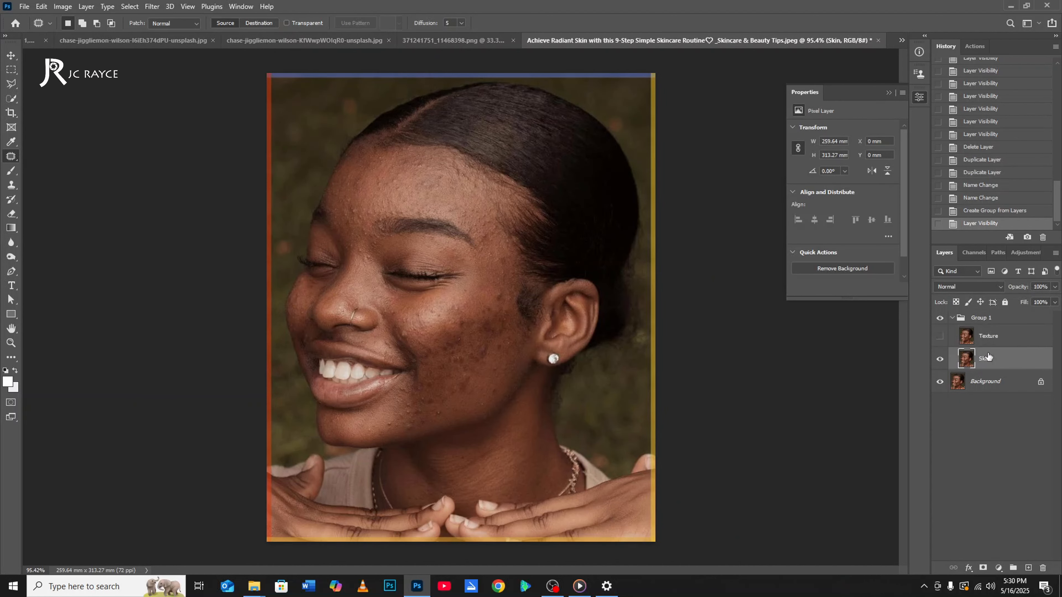
pyautogui.click(152, 6)
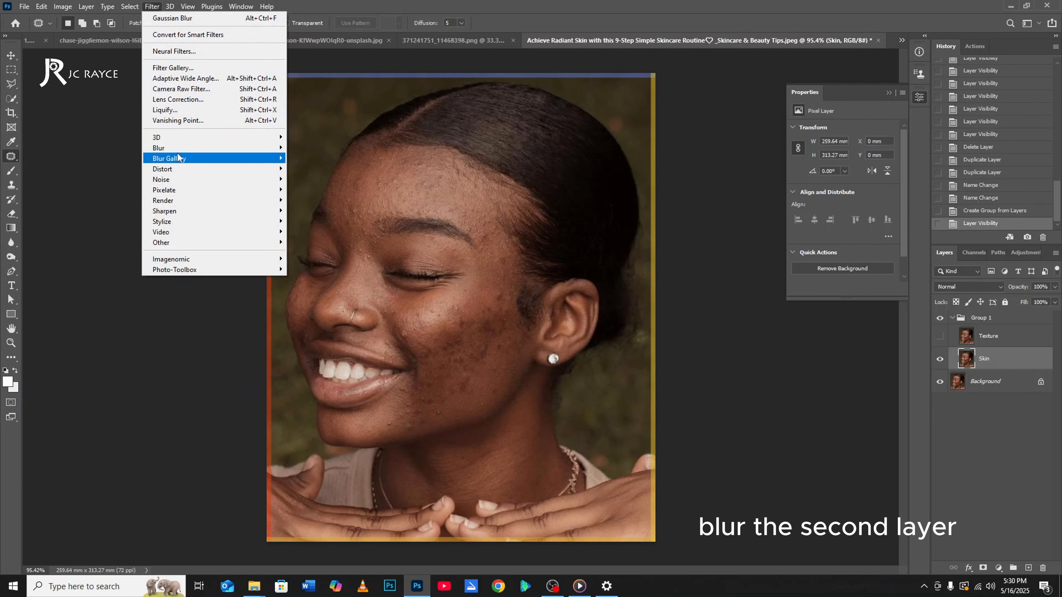
pyautogui.moveTo(168, 147)
pyautogui.click(316, 190)
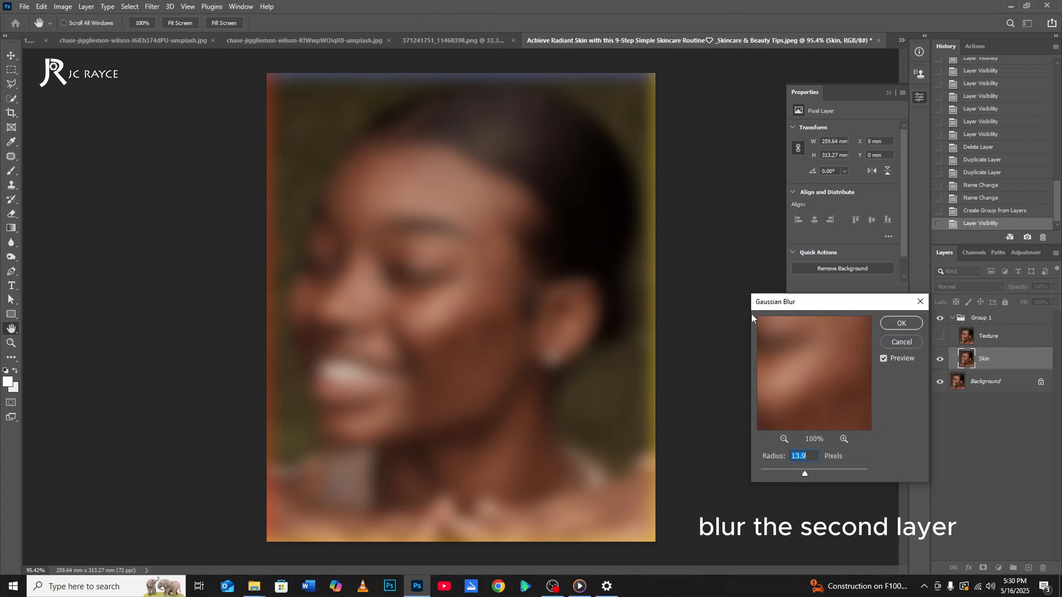
pyautogui.moveTo(778, 471); pyautogui.dragTo(774, 472)
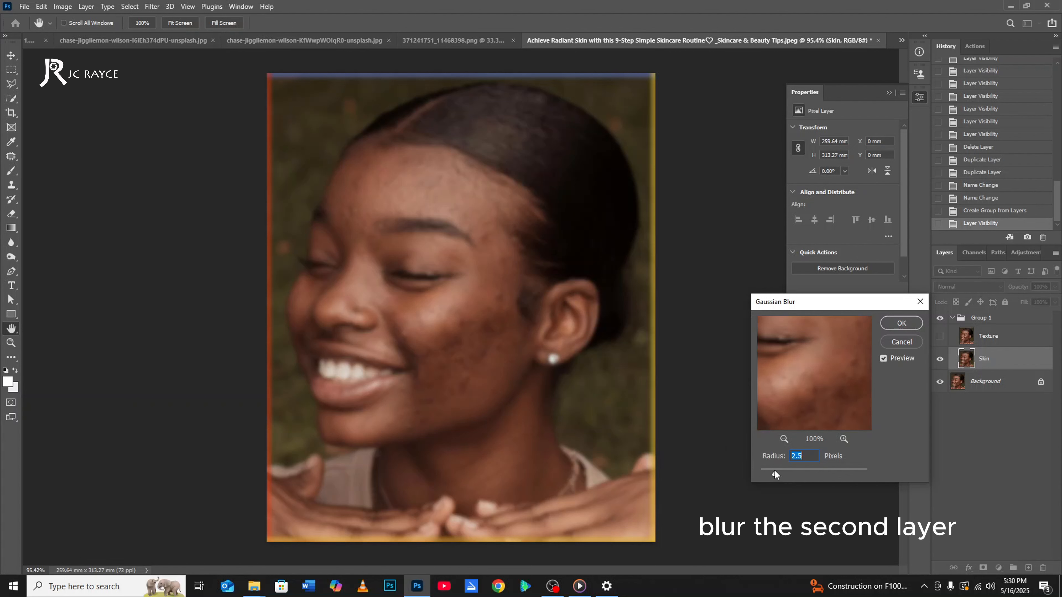
pyautogui.moveTo(797, 392); pyautogui.dragTo(849, 402)
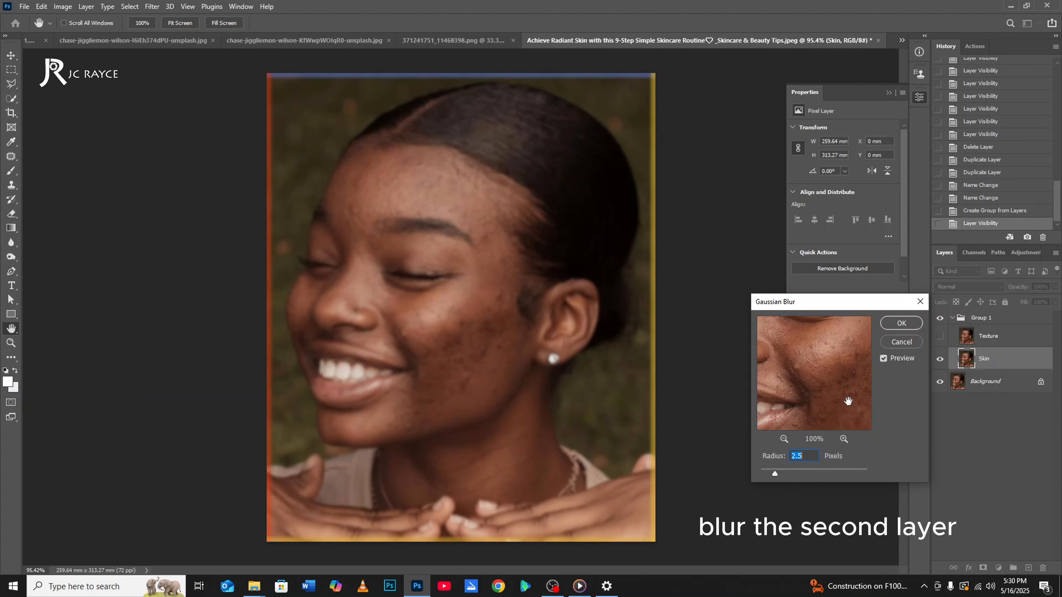
pyautogui.press('Down')
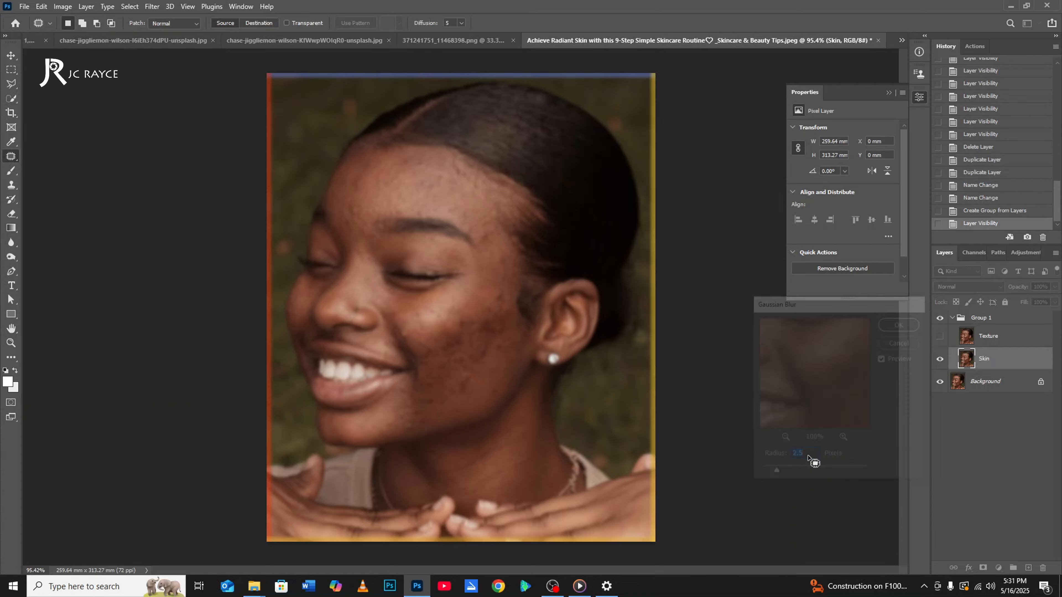
# Switch to File Explorer to check the file properties of the Achieve Radiant Skin JPEG in Downloads, and return to Photoshop.
pyautogui.hotkey('alt', 'Tab')
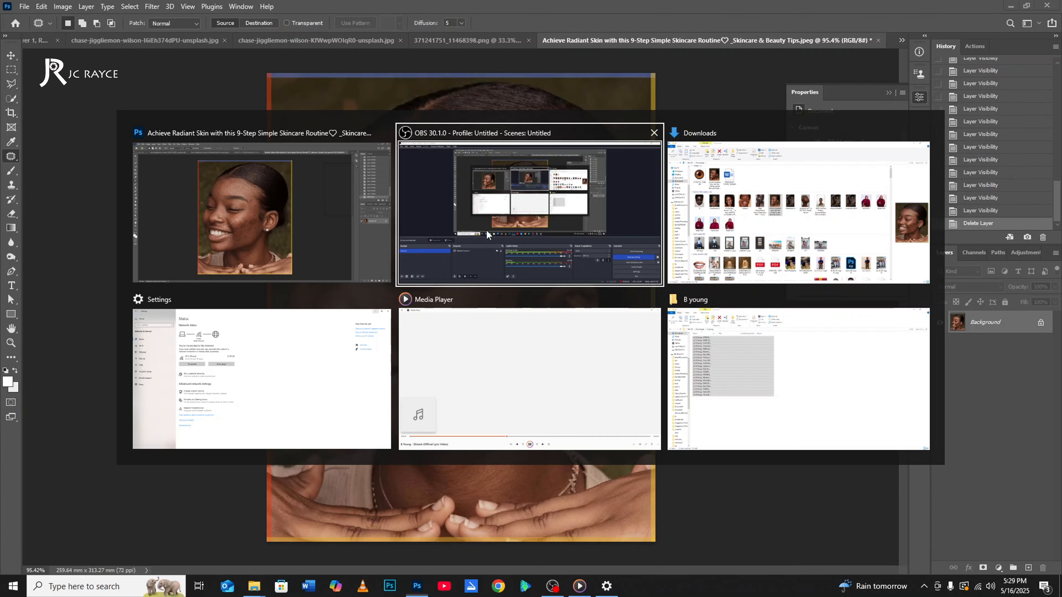
pyautogui.click(732, 212)
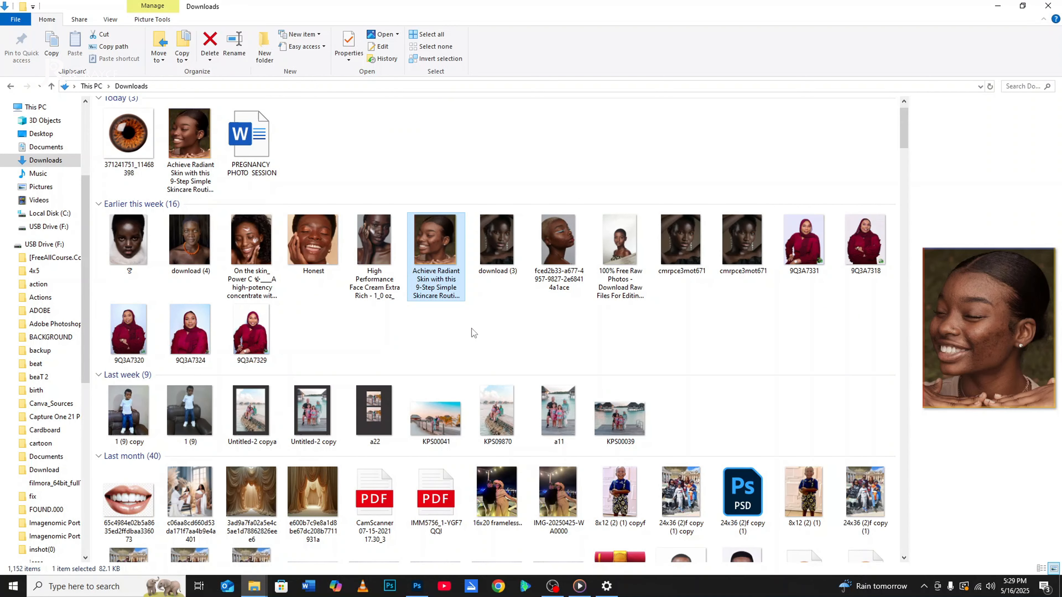
pyautogui.rightClick(433, 270)
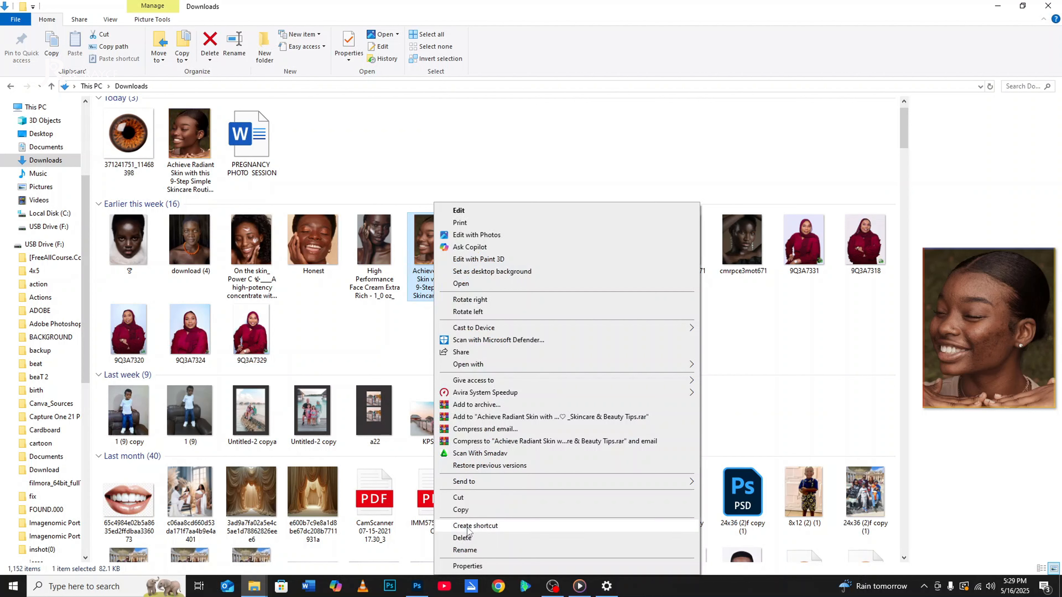
pyautogui.click(467, 566)
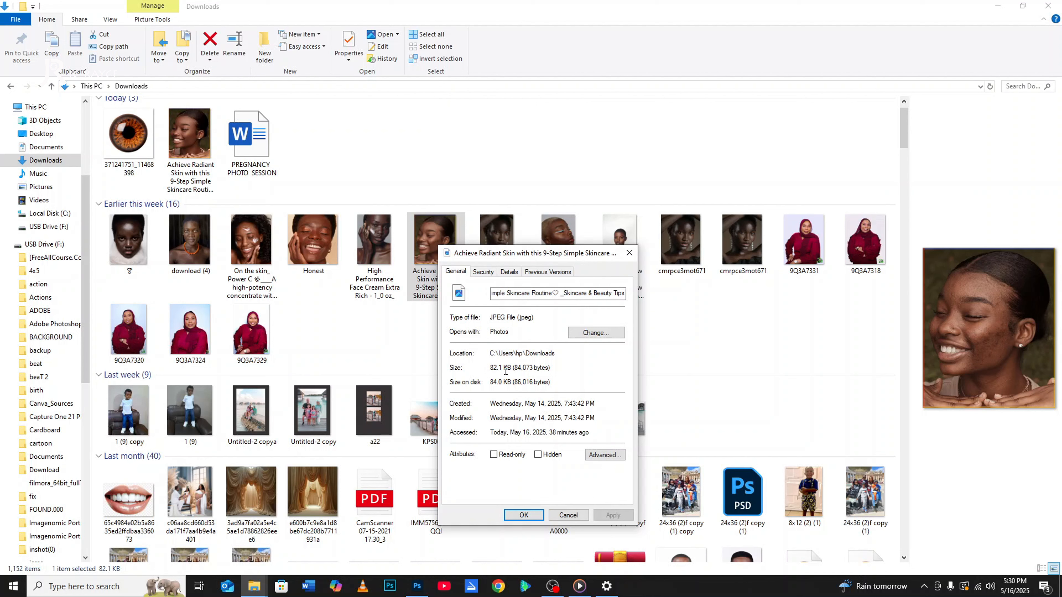
pyautogui.click(524, 515)
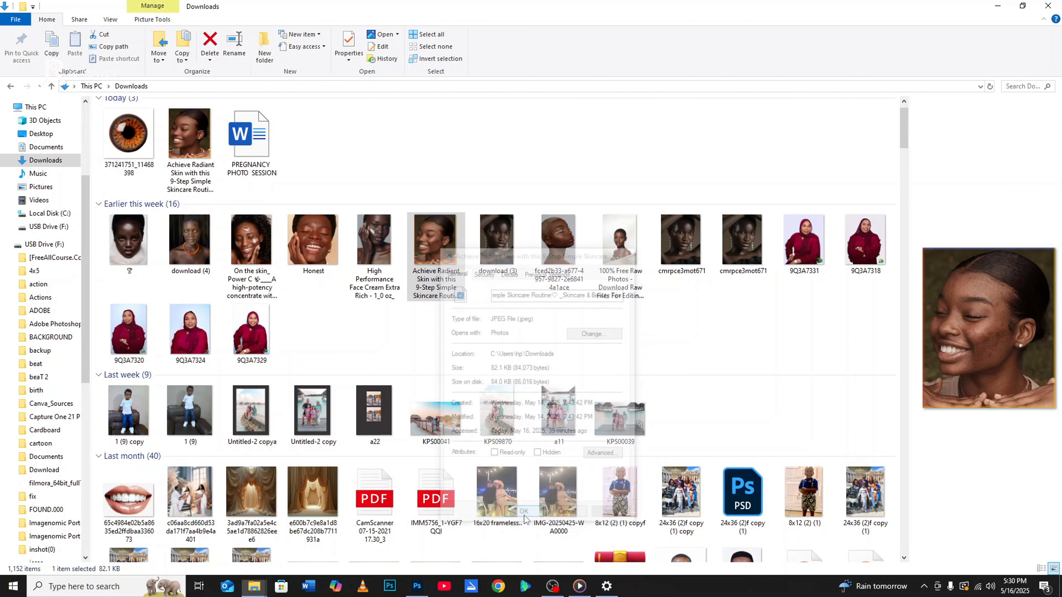
pyautogui.click(420, 587)
# Show the Texture layer and run Apply Image on it with the Skin layer, Subtract blending, opacity 100%, scale 2 and offset 128.
pyautogui.click(989, 344)
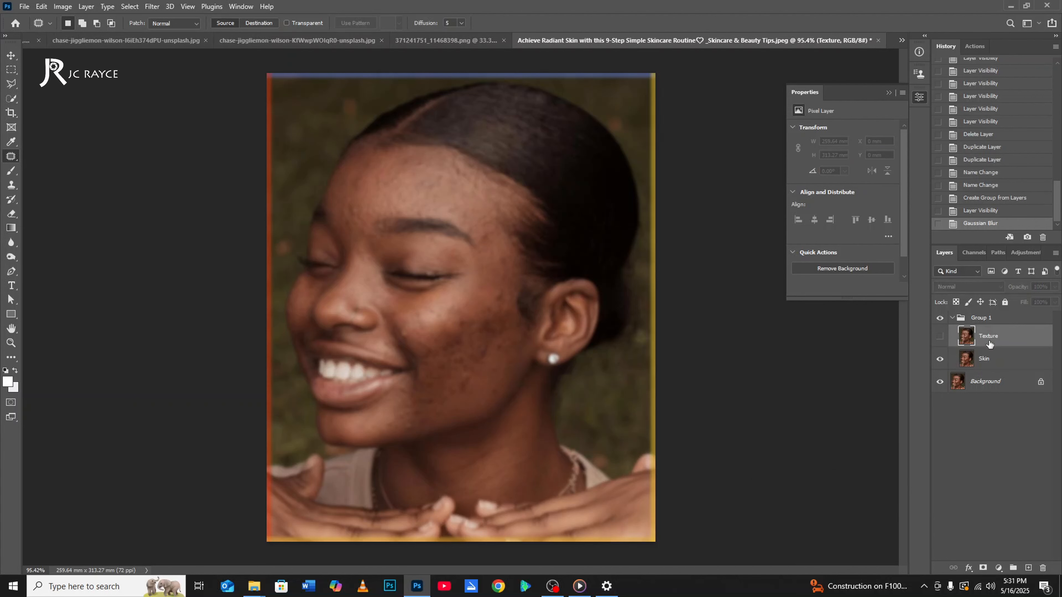
pyautogui.click(940, 337)
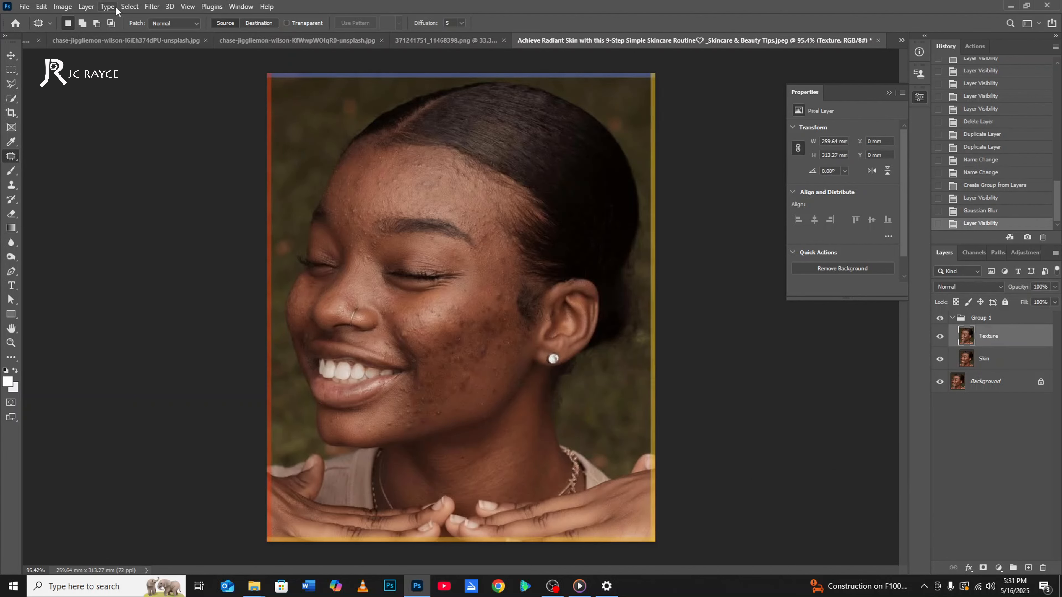
pyautogui.click(62, 6)
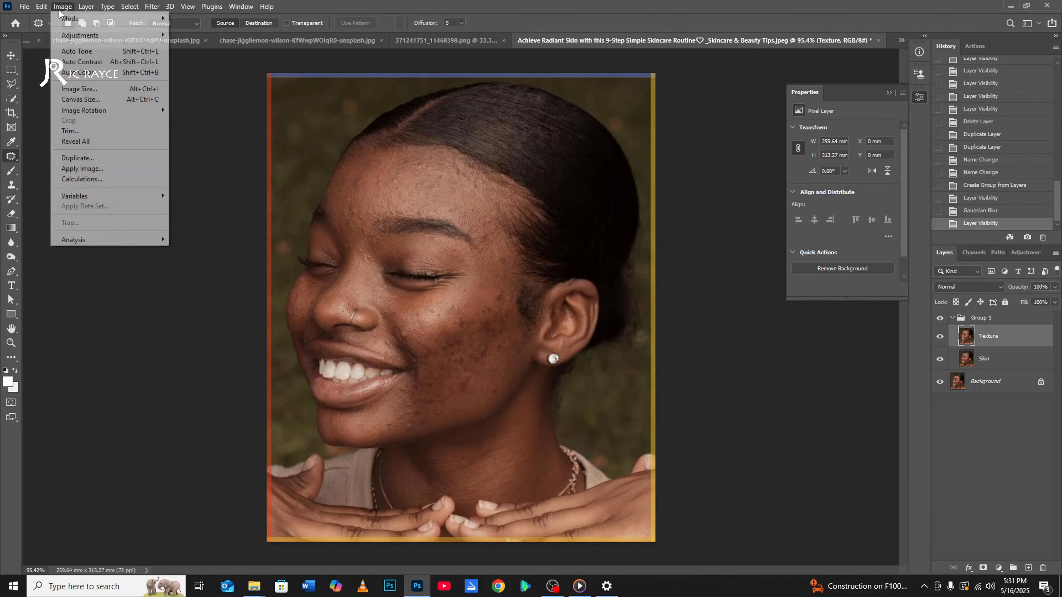
pyautogui.click(83, 169)
pyautogui.click(666, 333)
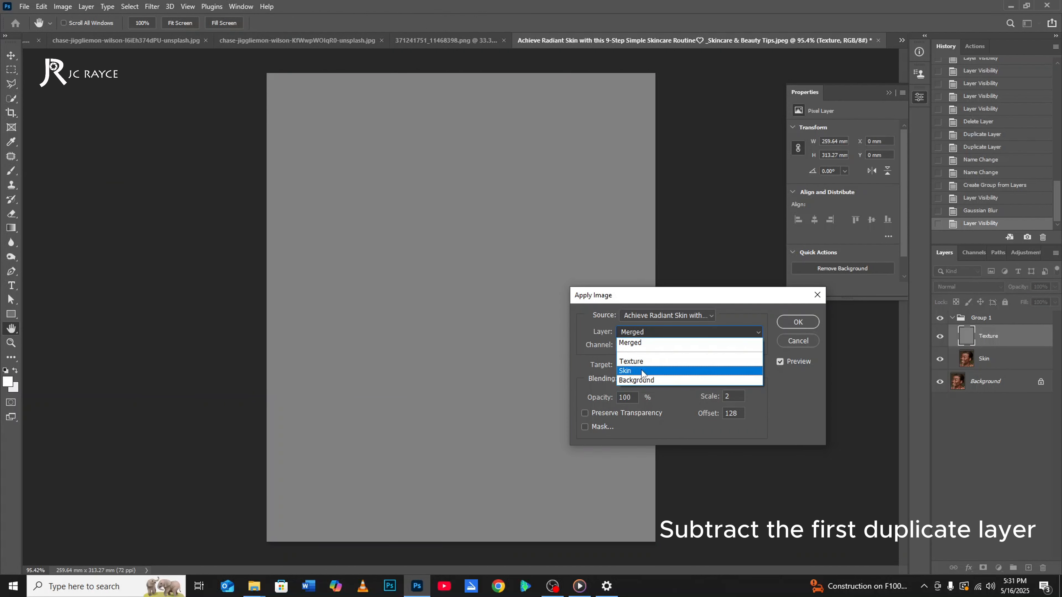
pyautogui.click(649, 371)
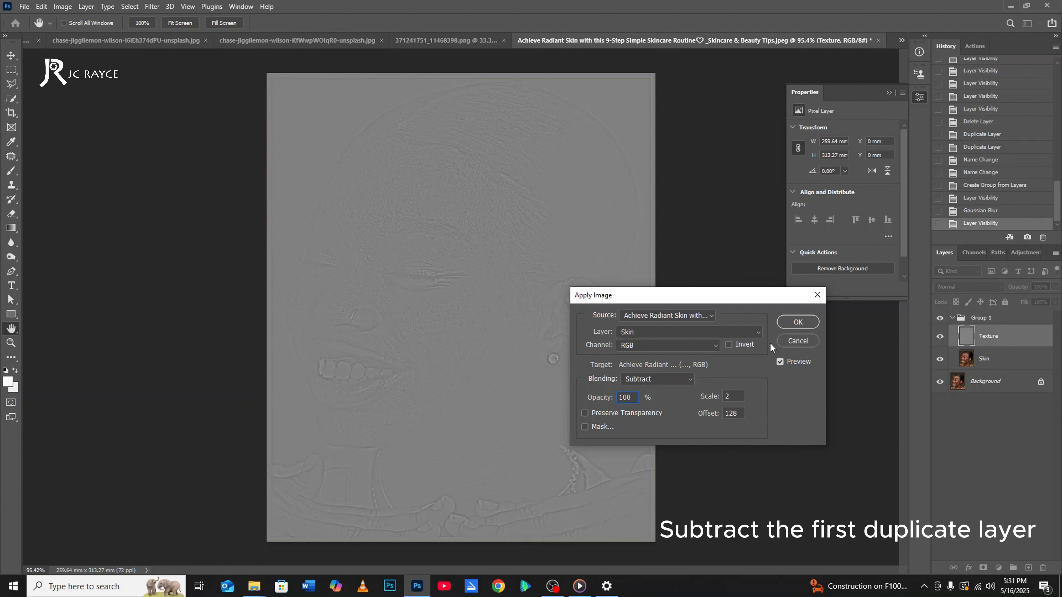
pyautogui.click(806, 325)
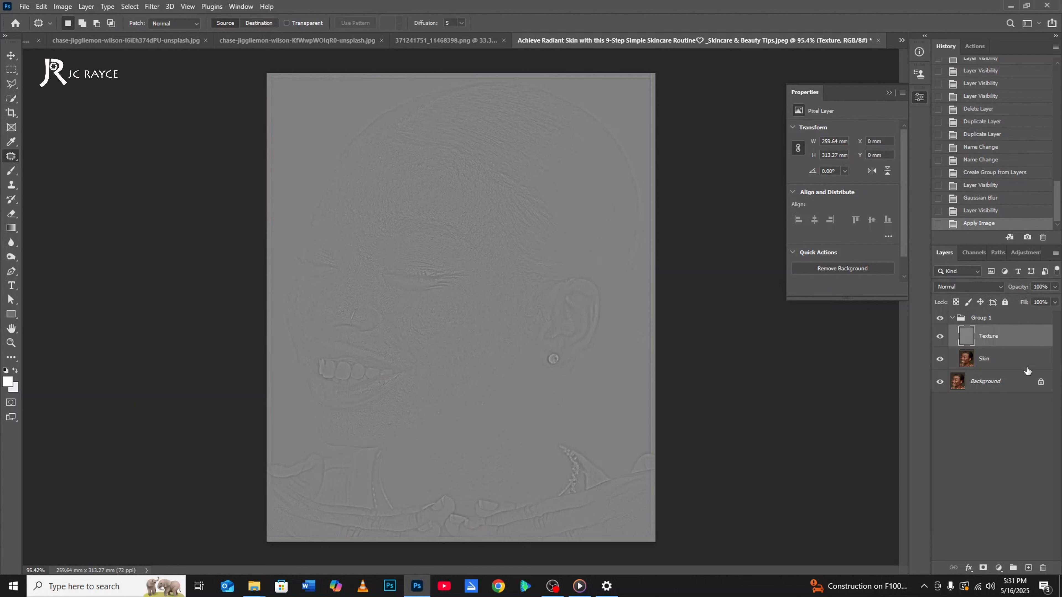
# Set the Texture layer's blend mode to Linear Light.
pyautogui.click(962, 289)
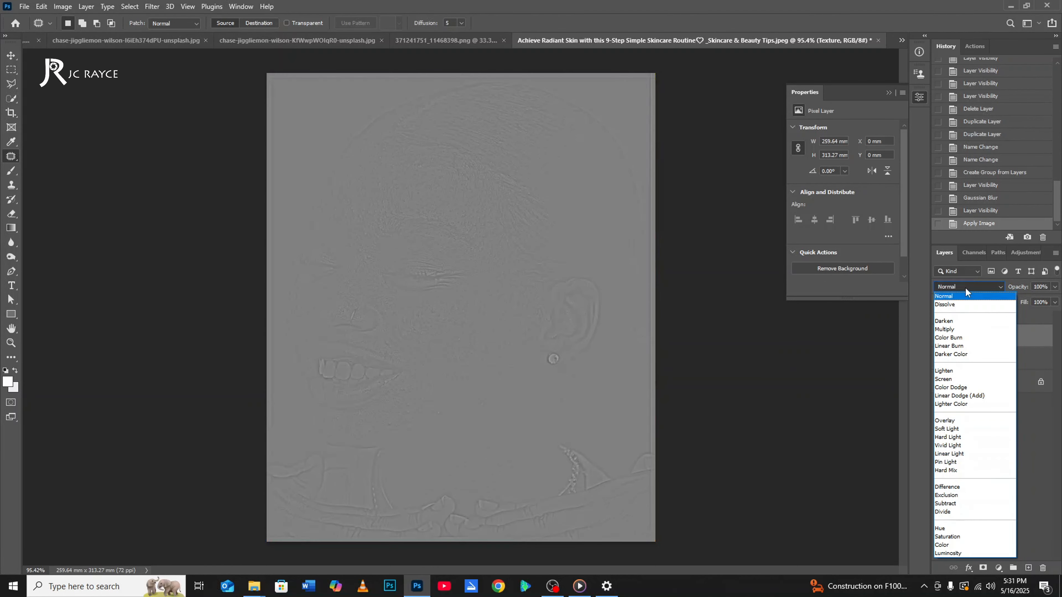
pyautogui.click(965, 288)
pyautogui.click(965, 290)
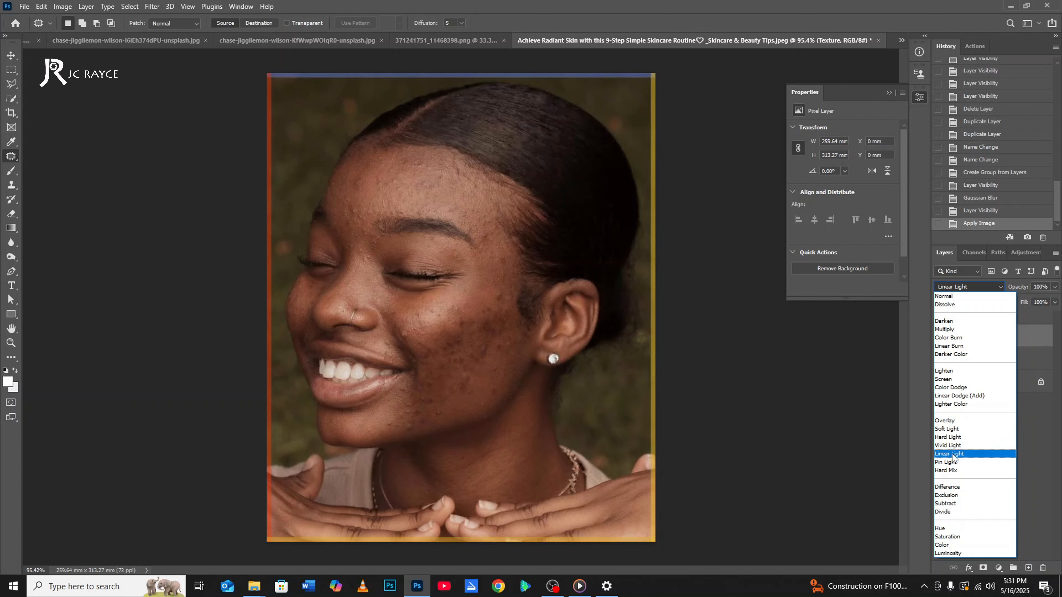
pyautogui.click(950, 455)
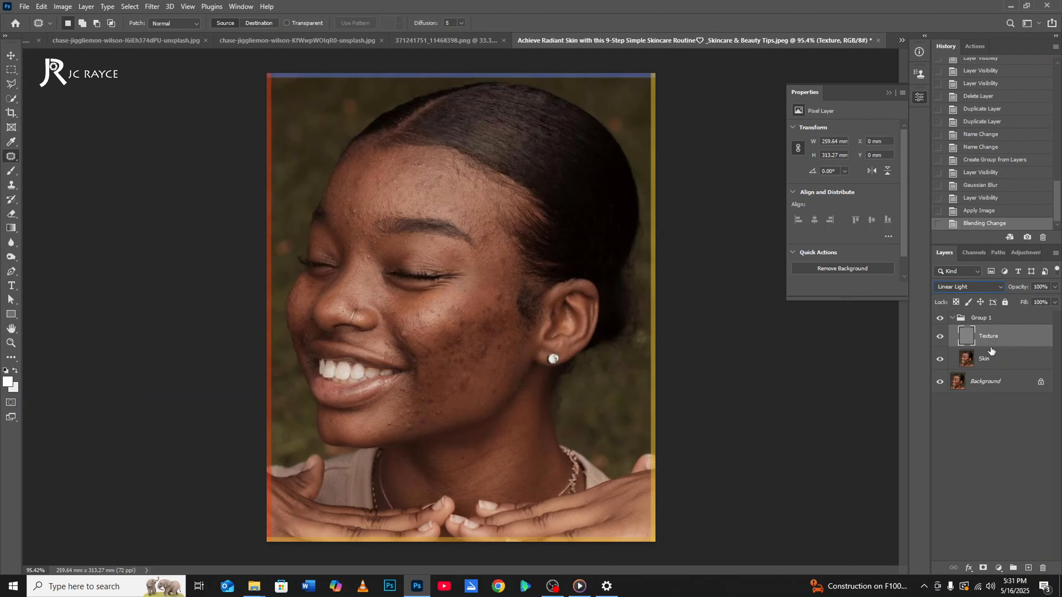
# Make the Texture layer active and switch to the Healing Brush with the brush size reduced to 15.
pyautogui.click(1004, 358)
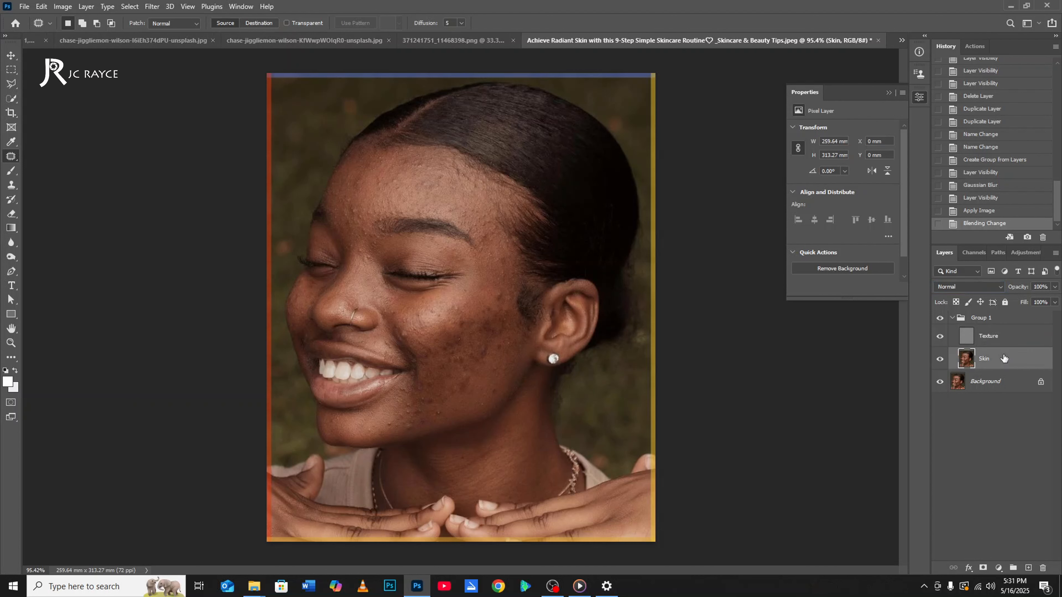
pyautogui.click(996, 337)
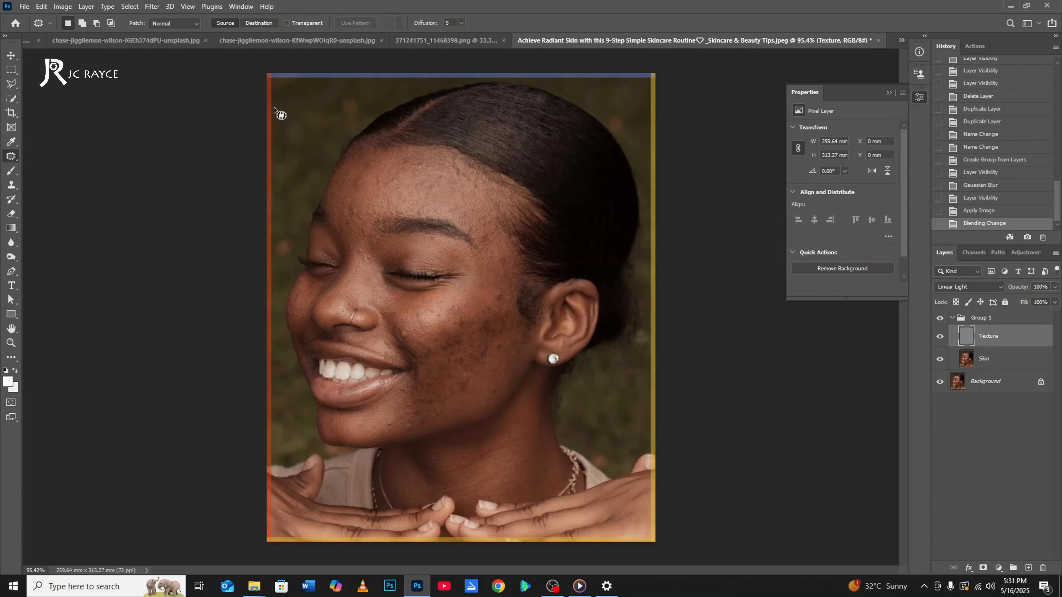
pyautogui.rightClick(12, 158)
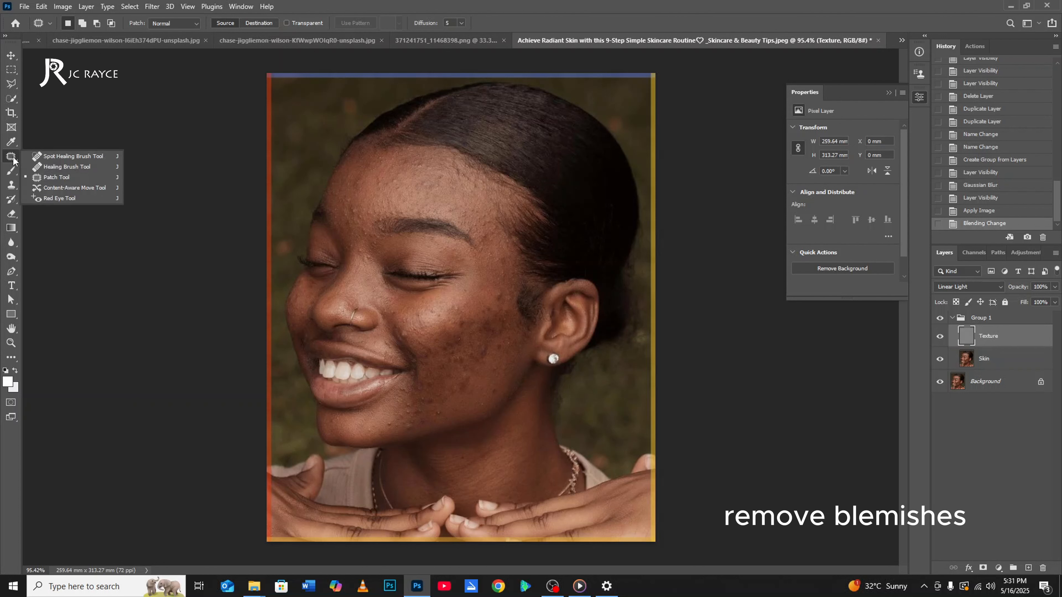
pyautogui.click(53, 166)
pyautogui.scroll(3, 405, 189)
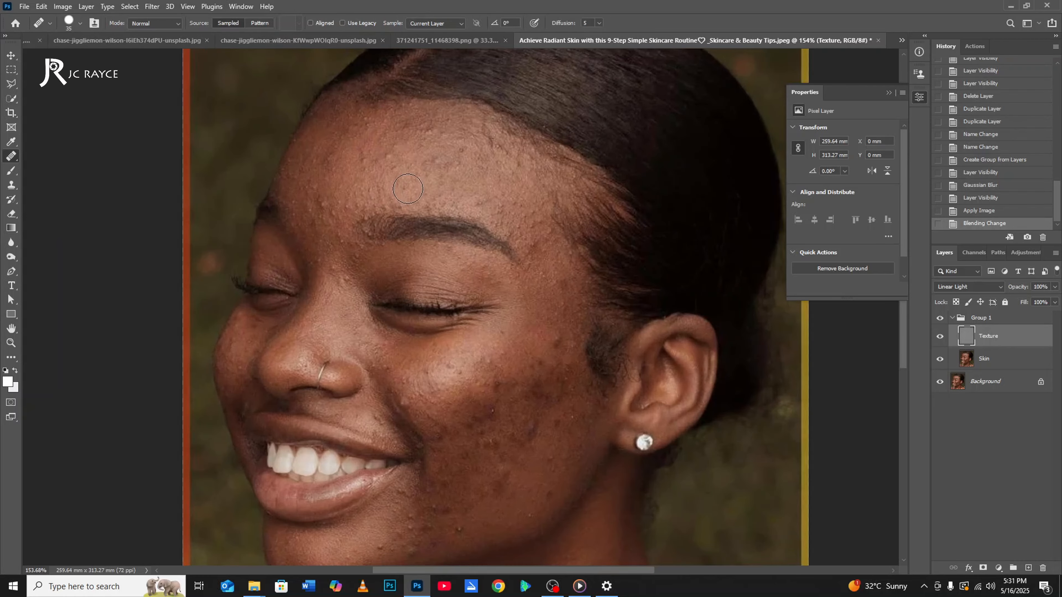
pyautogui.scroll(2, 407, 189)
pyautogui.press('[')
pyautogui.press('[')
pyautogui.press('[')
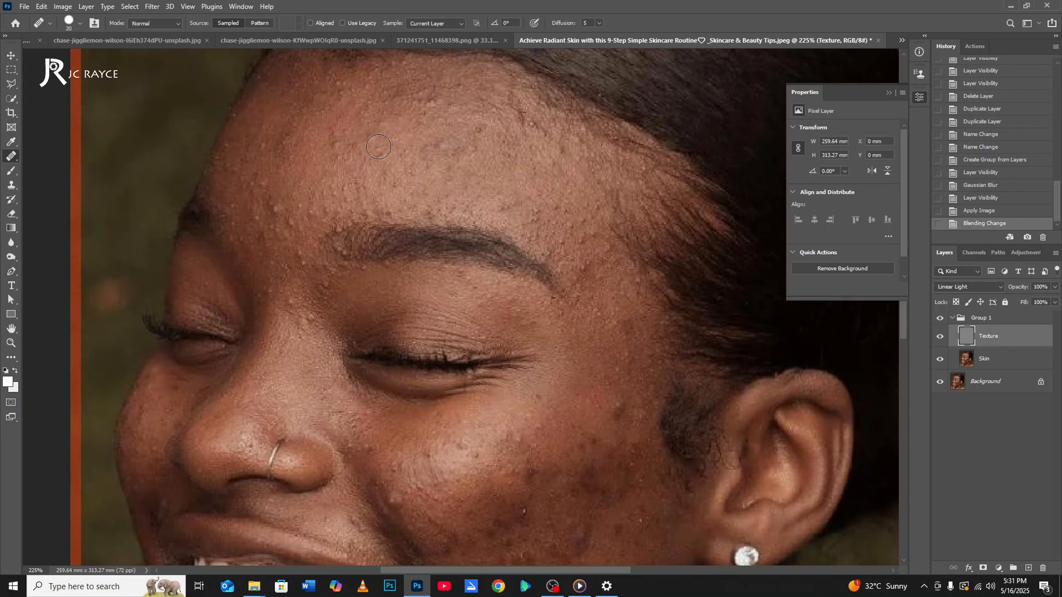
pyautogui.press('[')
# Heal the small bumps on the side of the forehead and between the eyebrows on the Texture layer.
pyautogui.keyDown('alt'); pyautogui.click(291, 204); pyautogui.keyUp('alt')
pyautogui.click(276, 256)
pyautogui.click(292, 300)
pyautogui.click(310, 316)
pyautogui.click(300, 326)
pyautogui.click(296, 190)
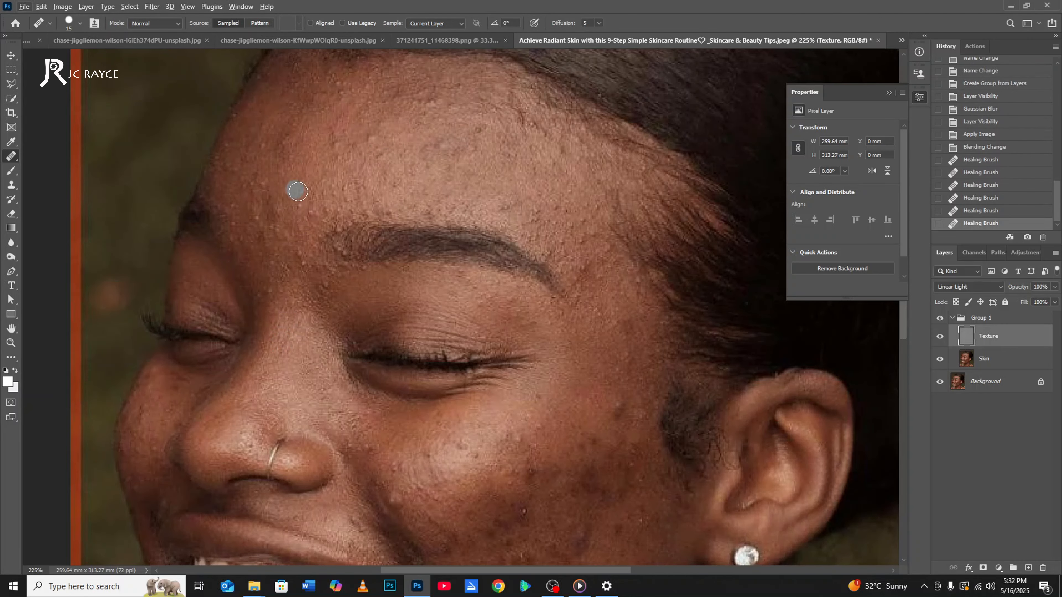
# Reduce the Healing Brush size to 10 and heal the remaining fine bumps, including those on the near cheek.
pyautogui.scroll(1, 336, 180)
pyautogui.press('[')
pyautogui.click(347, 252)
pyautogui.moveTo(606, 418)
pyautogui.mouseDown()
pyautogui.moveTo(512, 371)
pyautogui.moveTo(357, 226)
pyautogui.mouseUp()
pyautogui.moveTo(411, 431); pyautogui.dragTo(504, 283)
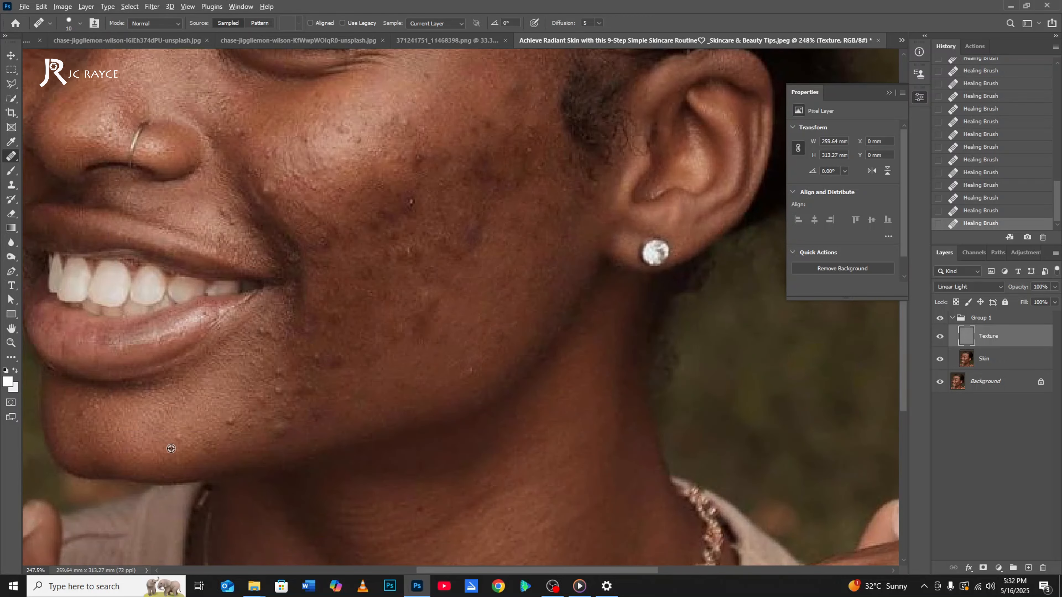
pyautogui.keyDown('alt'); pyautogui.click(347, 152); pyautogui.keyUp('alt')
pyautogui.click(363, 142)
pyautogui.click(227, 212)
# Heal the small spots on the far cheek beside the nose with the Healing Brush.
pyautogui.moveTo(454, 323)
pyautogui.mouseDown()
pyautogui.moveTo(487, 449)
pyautogui.moveTo(795, 493)
pyautogui.mouseUp()
pyautogui.scroll(2, 372, 270)
pyautogui.click(376, 268)
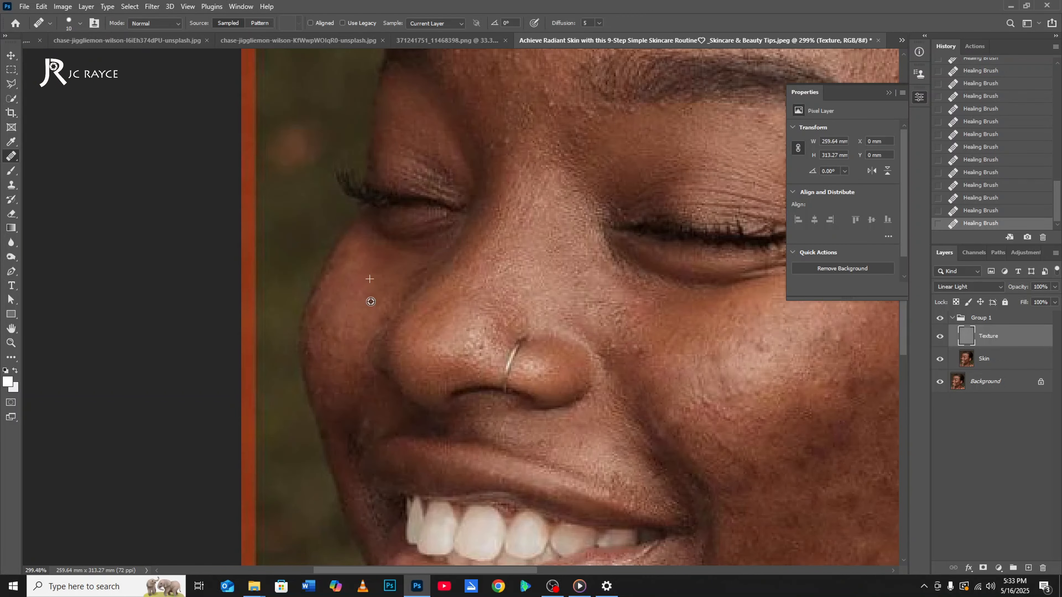
pyautogui.keyDown('alt'); pyautogui.click(371, 301); pyautogui.keyUp('alt')
pyautogui.click(326, 376)
pyautogui.moveTo(387, 309); pyautogui.dragTo(371, 426)
pyautogui.moveTo(650, 502); pyautogui.dragTo(560, 398)
# Enlarge the Healing Brush to size 20 and heal the remaining texture on the near cheek beside the mouth.
pyautogui.scroll(-3, 559, 397)
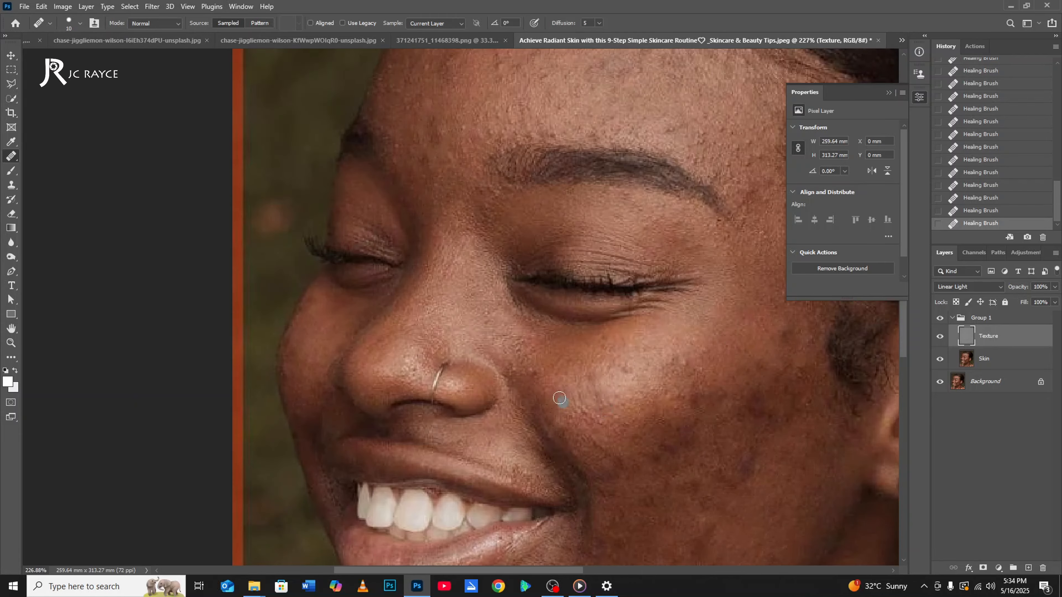
pyautogui.moveTo(794, 307); pyautogui.dragTo(513, 266)
pyautogui.scroll(-2, 512, 266)
pyautogui.moveTo(478, 452); pyautogui.dragTo(495, 368)
pyautogui.scroll(-2, 495, 368)
pyautogui.press(']')
pyautogui.press(']')
pyautogui.scroll(-7, 431, 300)
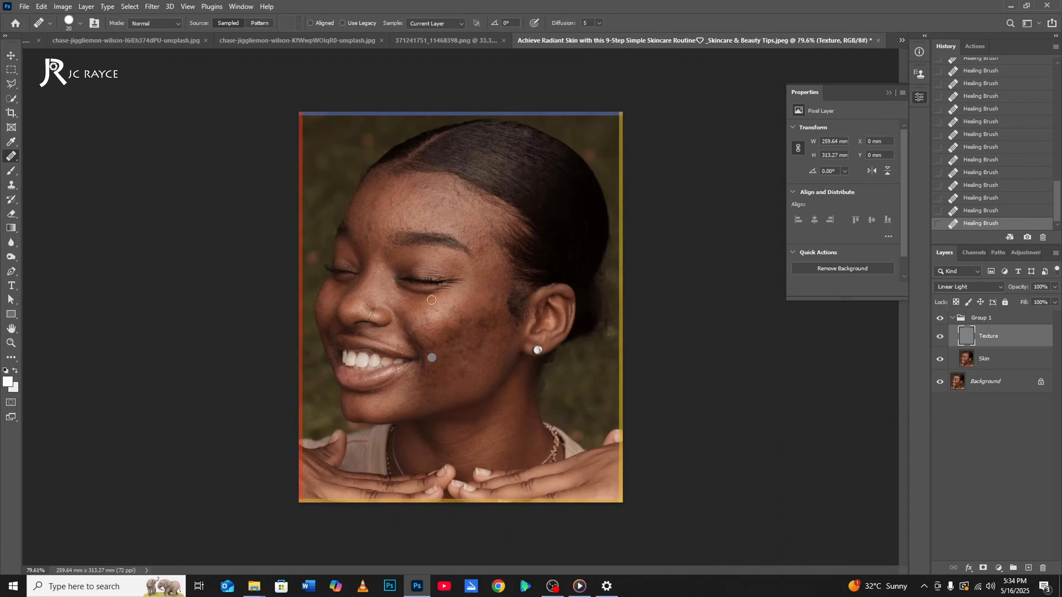
pyautogui.scroll(-3, 472, 124)
pyautogui.scroll(3, 504, 172)
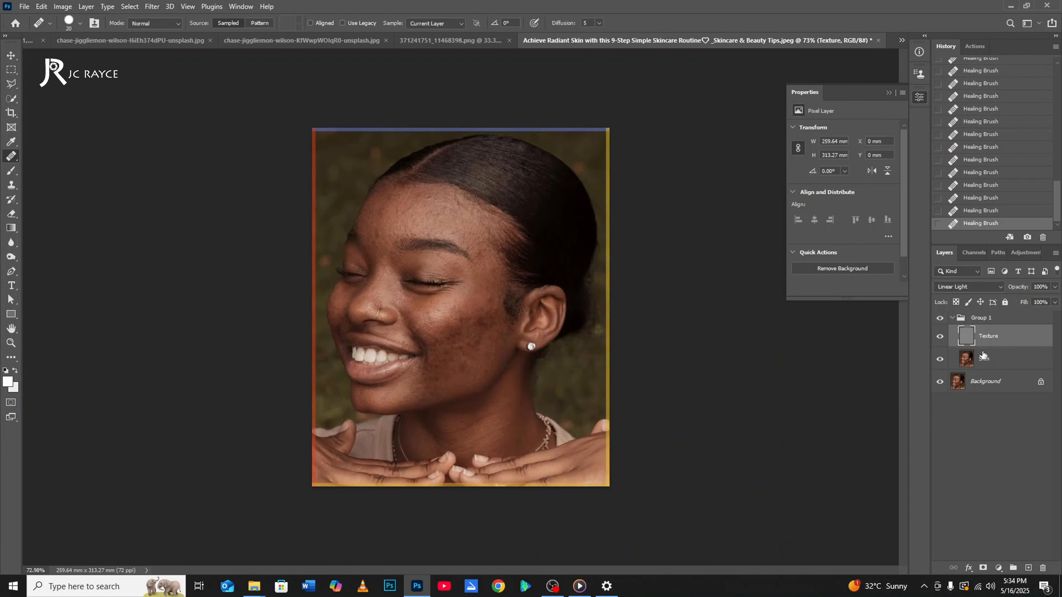
# Make the Skin layer active and switch to the Patch tool.
pyautogui.click(987, 362)
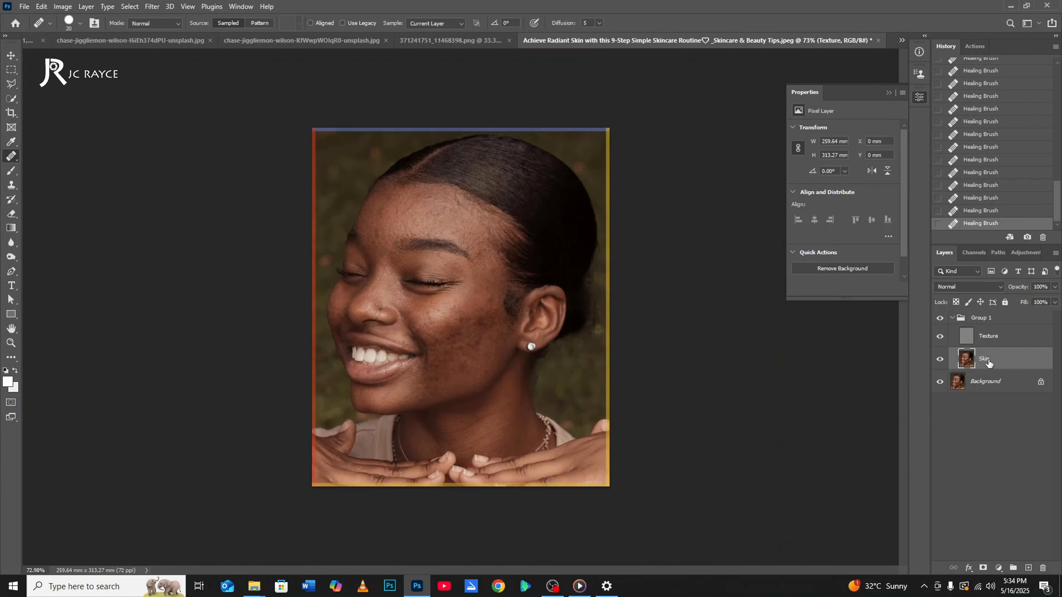
pyautogui.rightClick(9, 163)
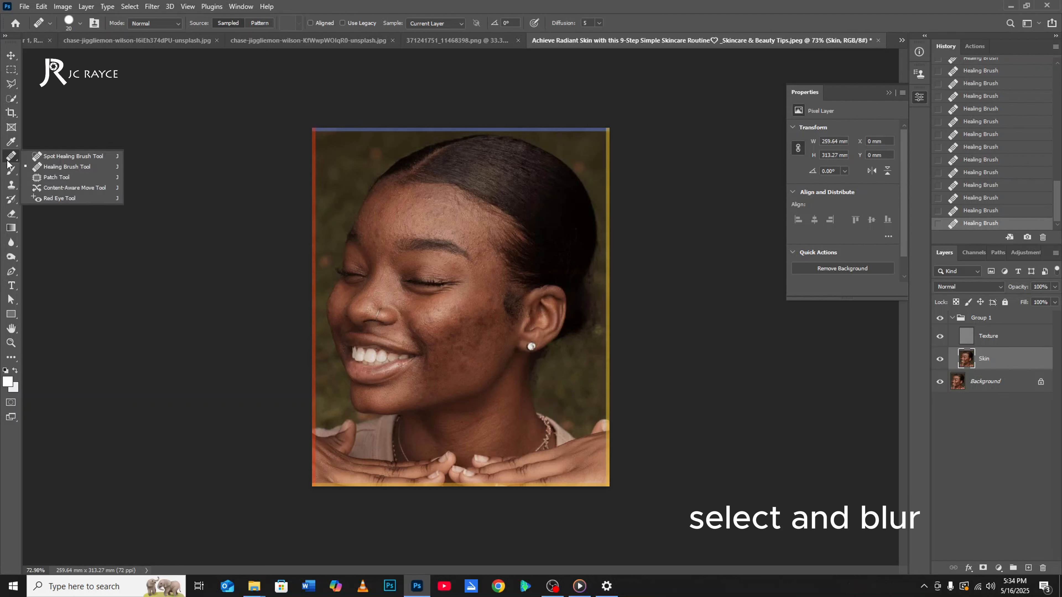
pyautogui.click(56, 178)
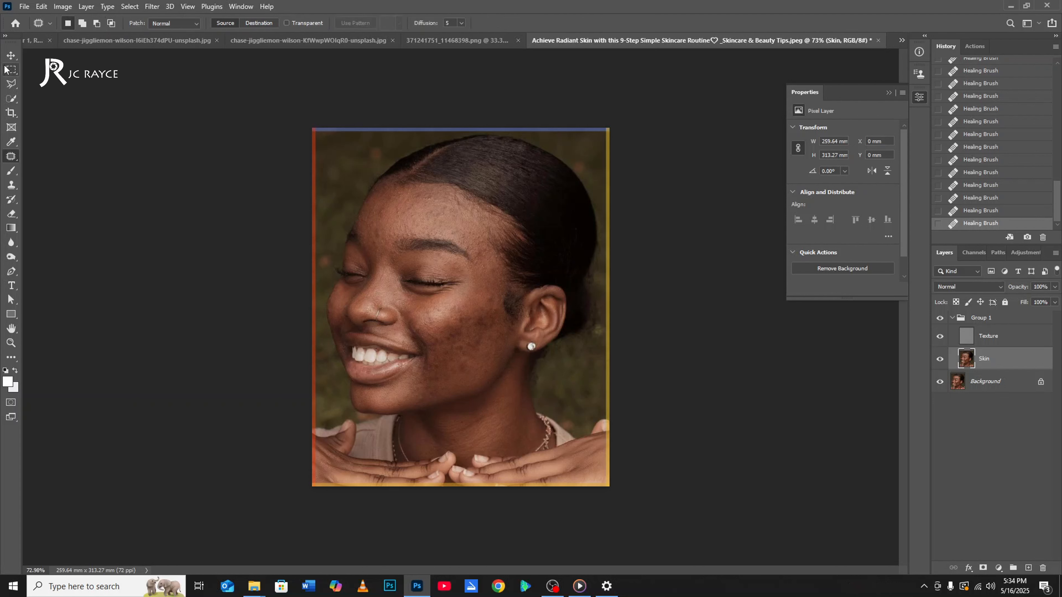
pyautogui.click(9, 85)
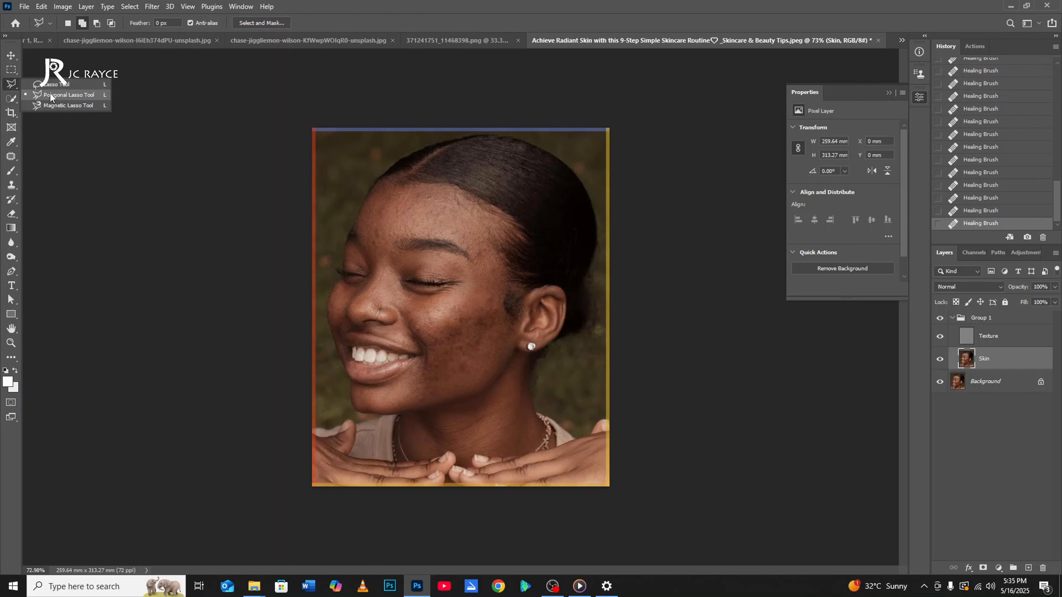
pyautogui.click(11, 157)
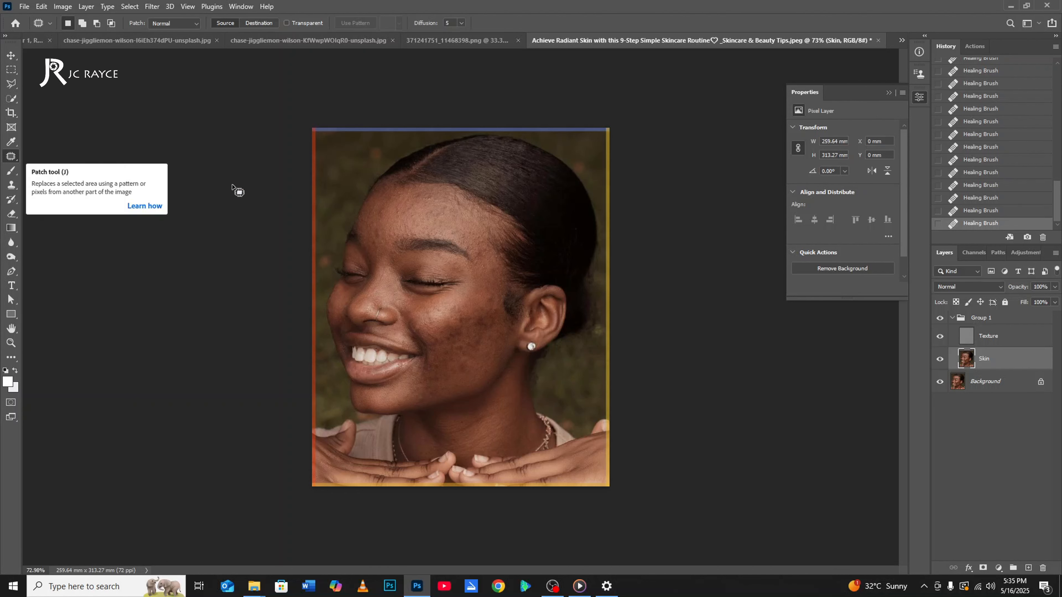
# Outline the forehead with the Patch tool and subtract the area at the inner end of the near eyebrow.
pyautogui.scroll(6, 410, 226)
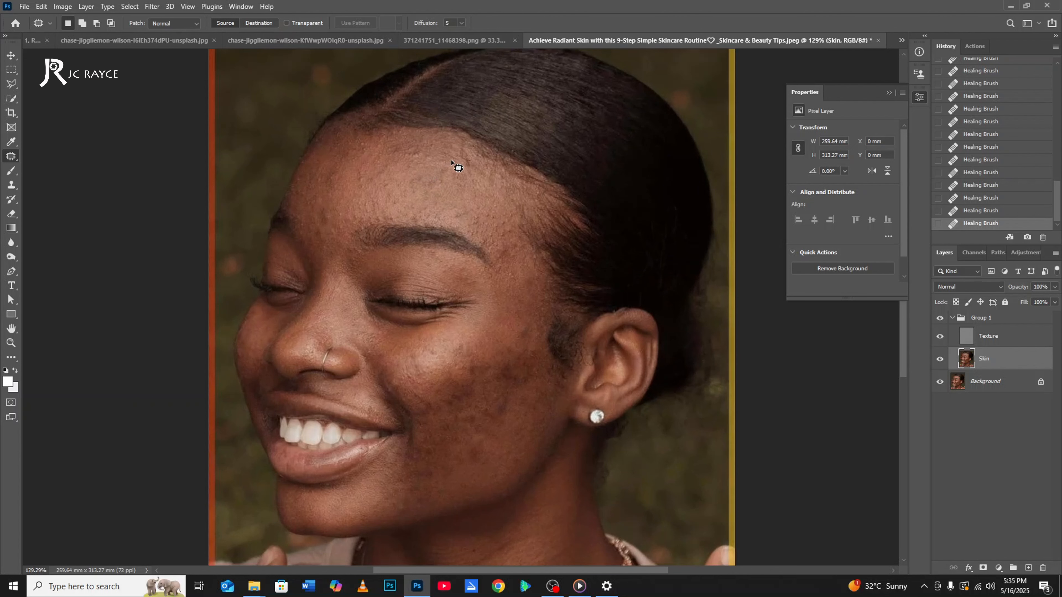
pyautogui.moveTo(456, 146)
pyautogui.mouseDown()
pyautogui.moveTo(365, 140)
pyautogui.moveTo(328, 152)
pyautogui.moveTo(302, 178)
pyautogui.moveTo(295, 208)
pyautogui.moveTo(313, 250)
pyautogui.moveTo(334, 266)
pyautogui.moveTo(368, 218)
pyautogui.moveTo(408, 218)
pyautogui.moveTo(474, 229)
pyautogui.moveTo(515, 297)
pyautogui.moveTo(540, 287)
pyautogui.moveTo(517, 182)
pyautogui.moveTo(474, 149)
pyautogui.moveTo(353, 137)
pyautogui.mouseUp()
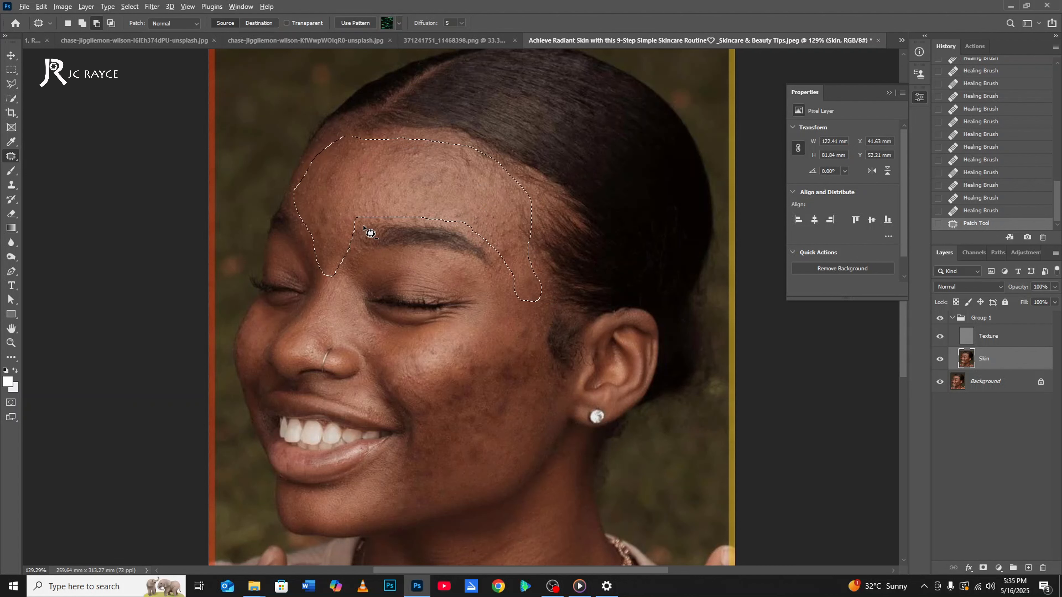
pyautogui.press('alt')
pyautogui.moveTo(353, 229)
pyautogui.mouseDown()
pyautogui.moveTo(340, 261)
pyautogui.moveTo(326, 262)
pyautogui.moveTo(326, 281)
pyautogui.moveTo(355, 281)
pyautogui.moveTo(343, 252)
pyautogui.mouseUp()
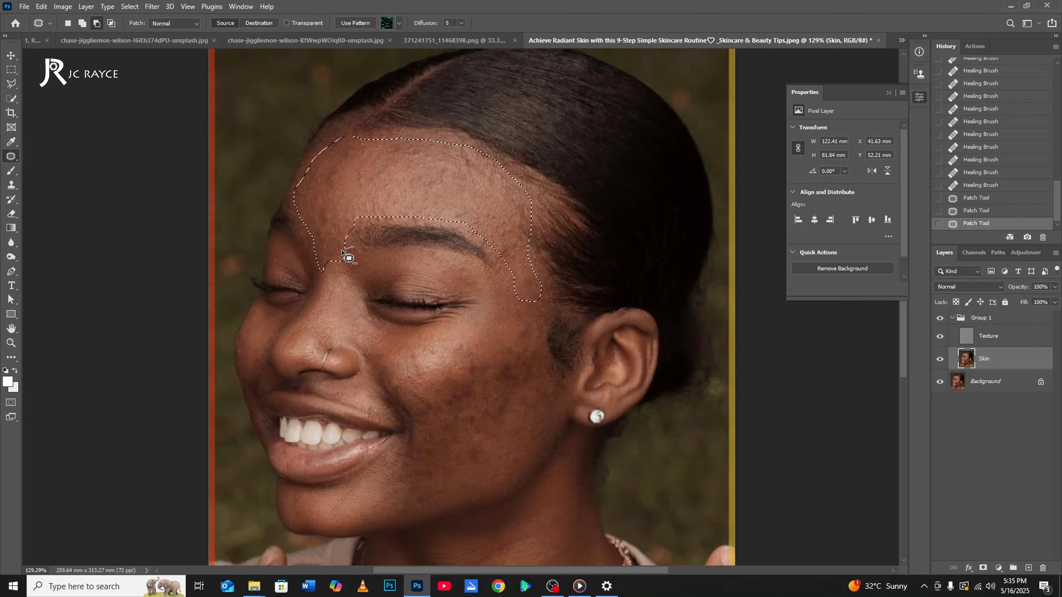
# Feather the forehead selection with a radius of 11 pixels.
pyautogui.rightClick(375, 200)
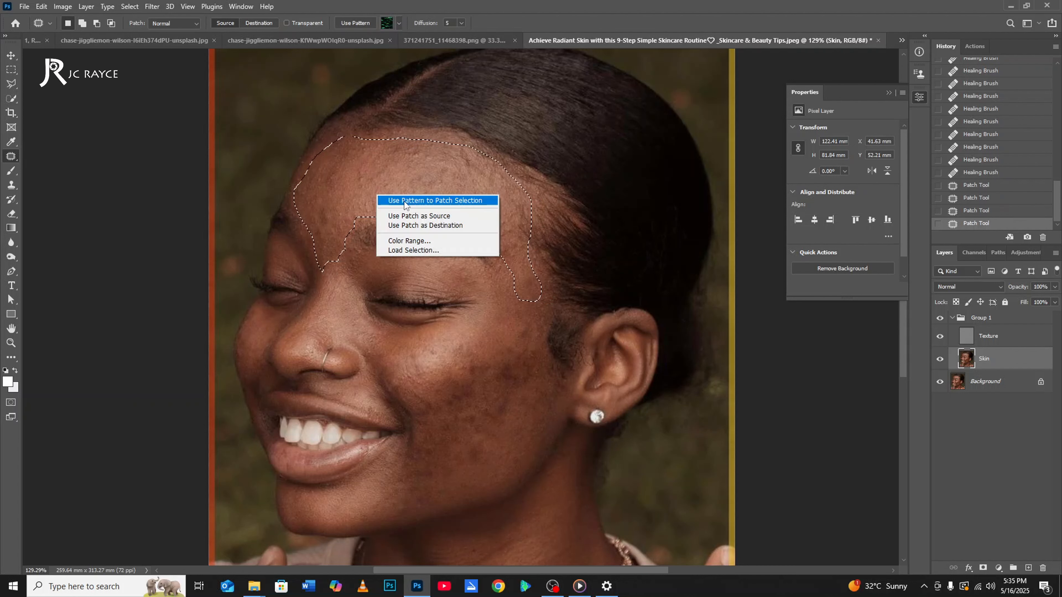
pyautogui.rightClick(550, 260)
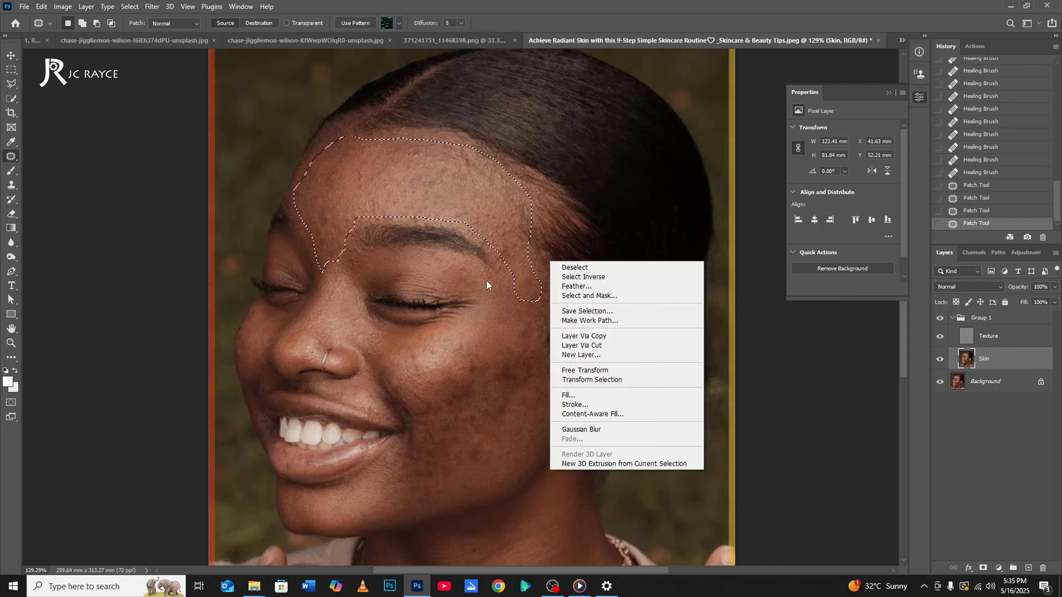
pyautogui.click(585, 287)
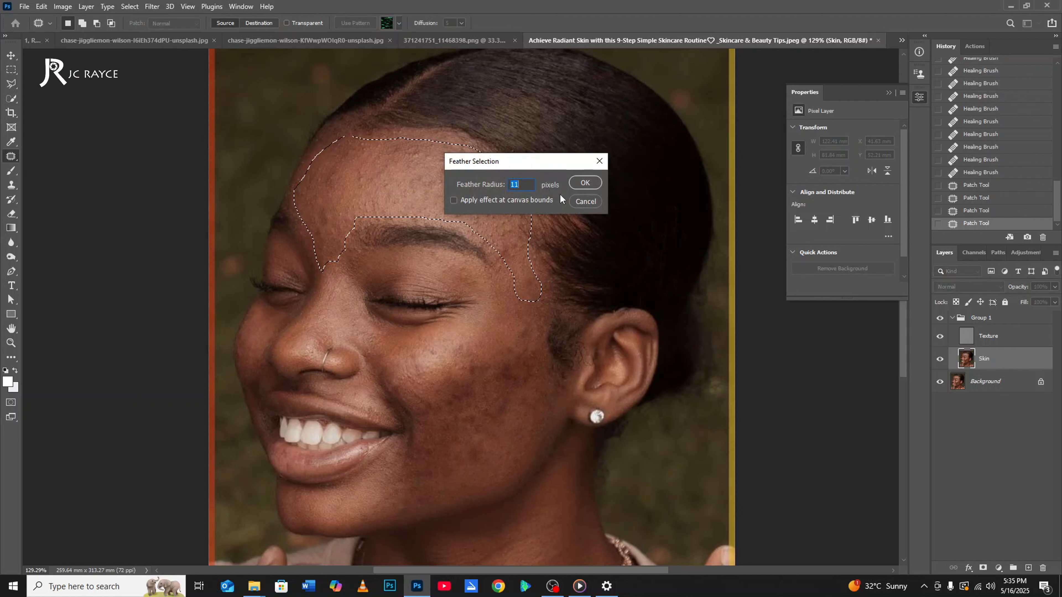
pyautogui.click(577, 186)
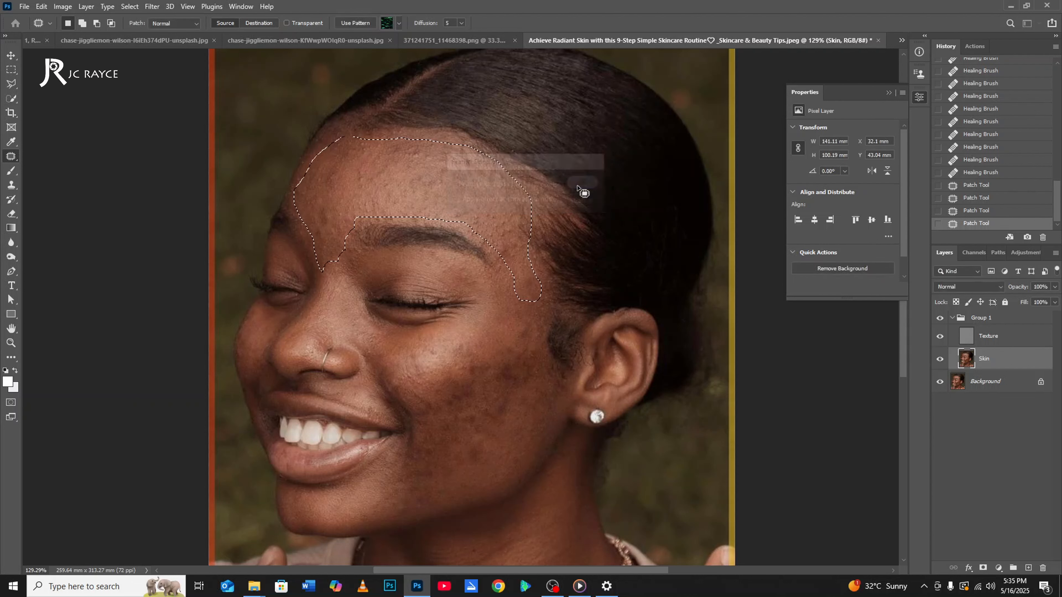
# Smooth the selected forehead on the Skin layer with a stronger Gaussian Blur, and clear the selection.
pyautogui.click(151, 6)
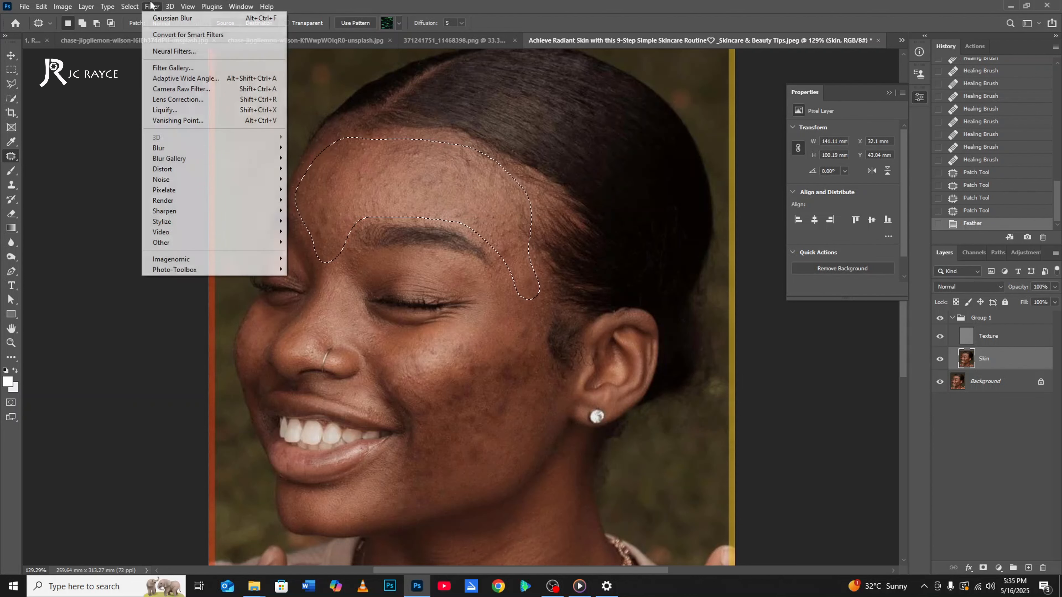
pyautogui.moveTo(185, 147)
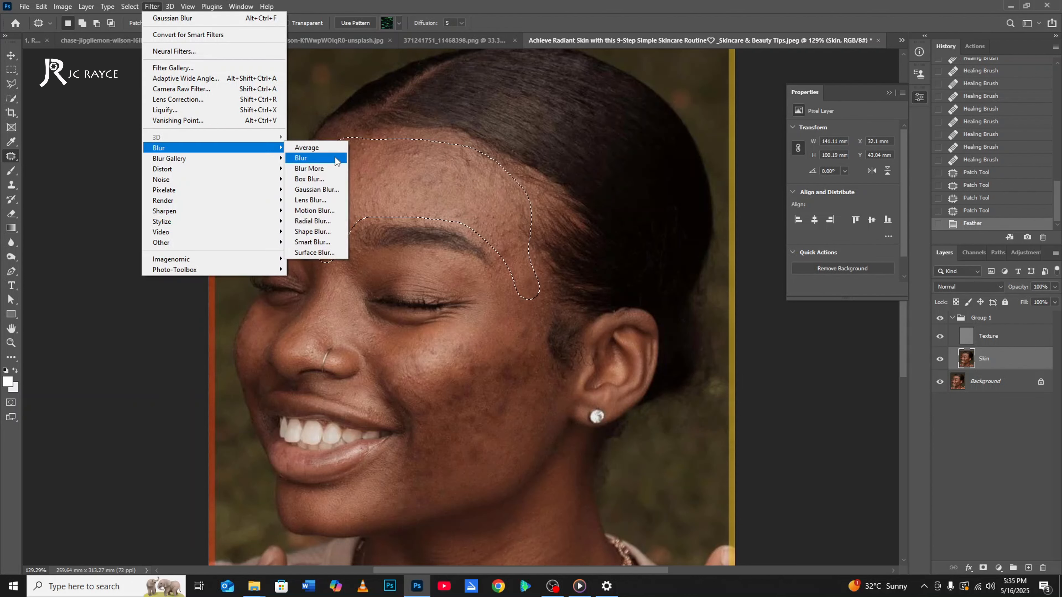
pyautogui.click(321, 192)
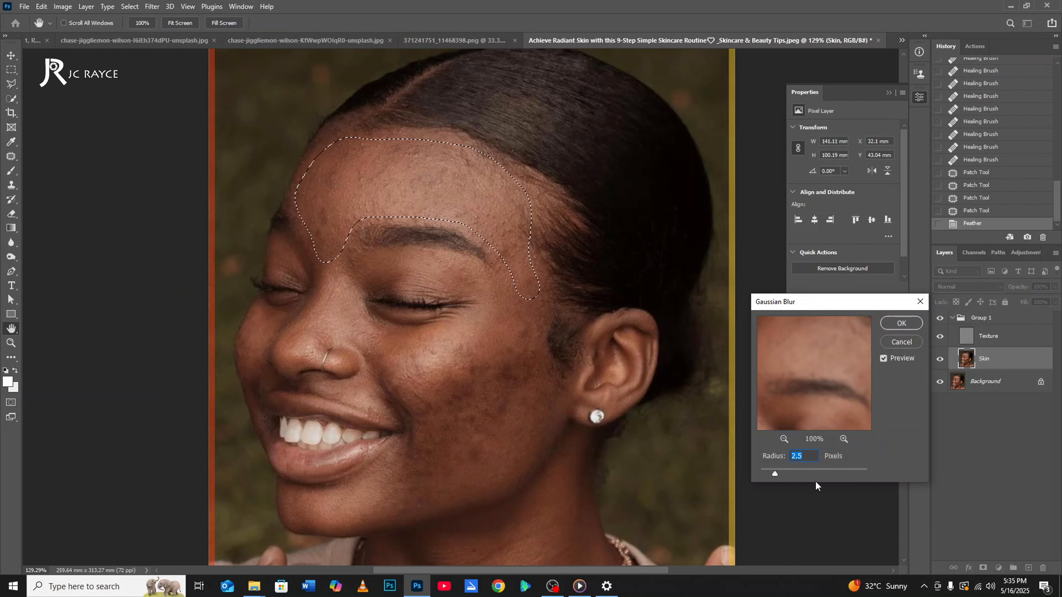
pyautogui.click(789, 474)
pyautogui.moveTo(790, 472); pyautogui.dragTo(805, 473)
pyautogui.press('Return')
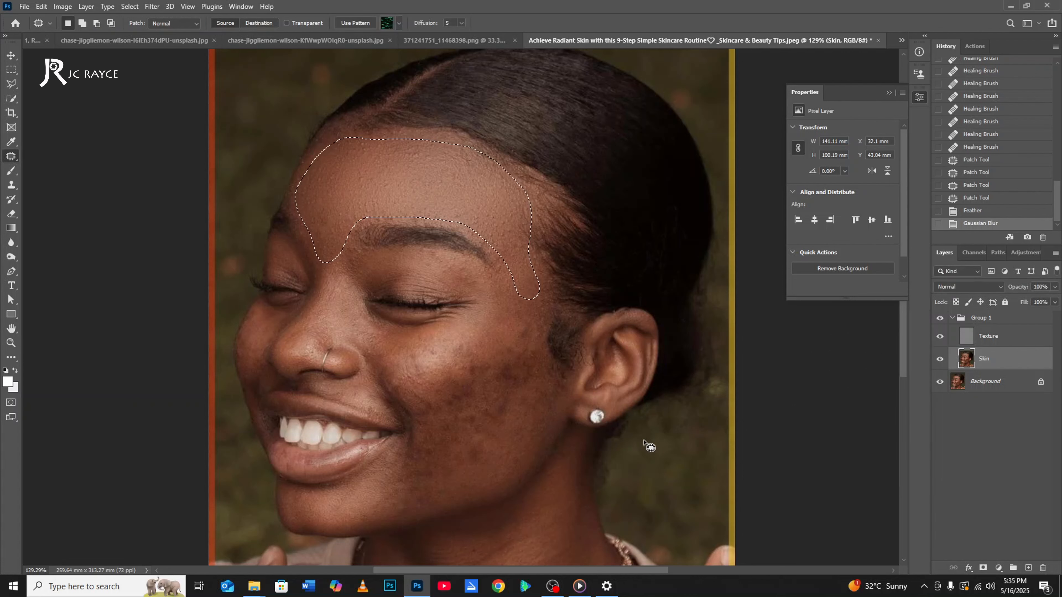
pyautogui.hotkey('ctrl', 'd')
pyautogui.scroll(-2, 537, 346)
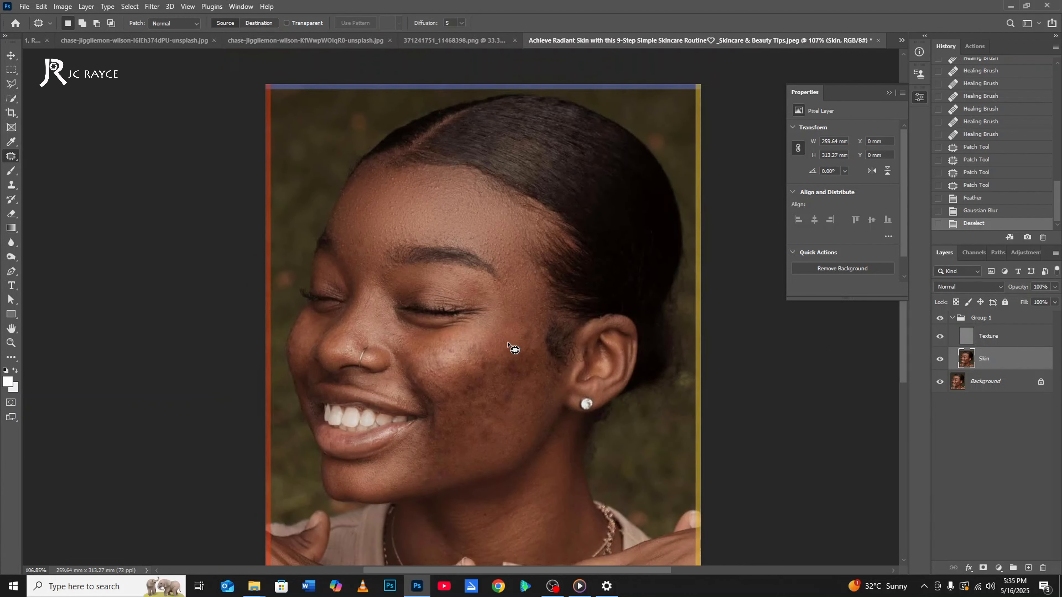
pyautogui.scroll(3, 508, 343)
pyautogui.moveTo(548, 286)
pyautogui.mouseDown()
pyautogui.moveTo(533, 251)
pyautogui.moveTo(501, 272)
pyautogui.mouseUp()
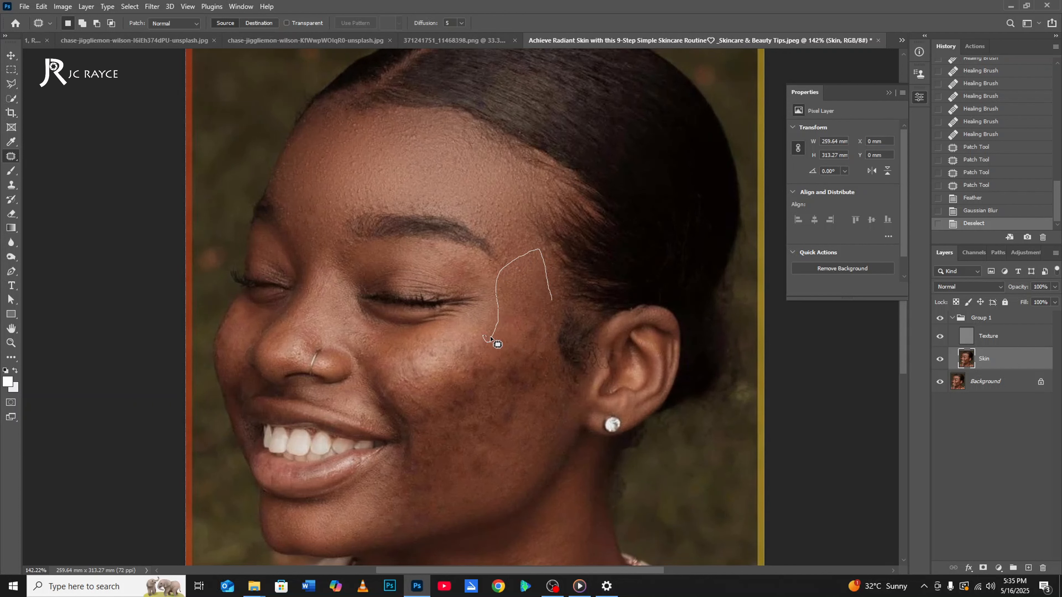
pyautogui.moveTo(494, 314)
pyautogui.mouseDown()
pyautogui.moveTo(391, 335)
pyautogui.moveTo(371, 356)
pyautogui.moveTo(374, 385)
pyautogui.moveTo(406, 426)
pyautogui.moveTo(391, 528)
pyautogui.moveTo(439, 522)
pyautogui.moveTo(529, 471)
pyautogui.moveTo(563, 394)
pyautogui.moveTo(556, 307)
pyautogui.mouseUp()
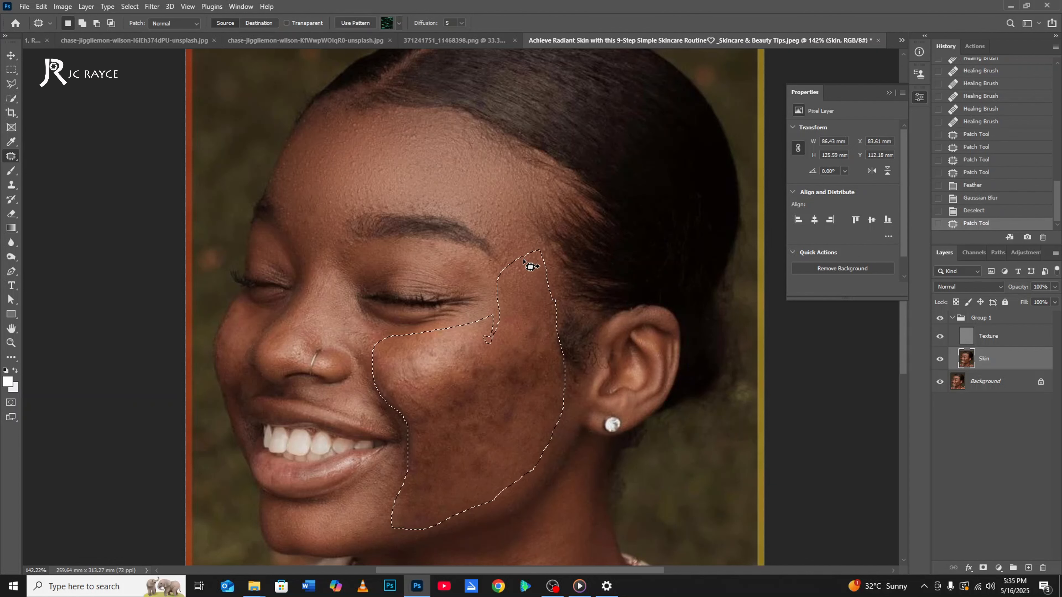
pyautogui.rightClick(507, 211)
pyautogui.click(476, 375)
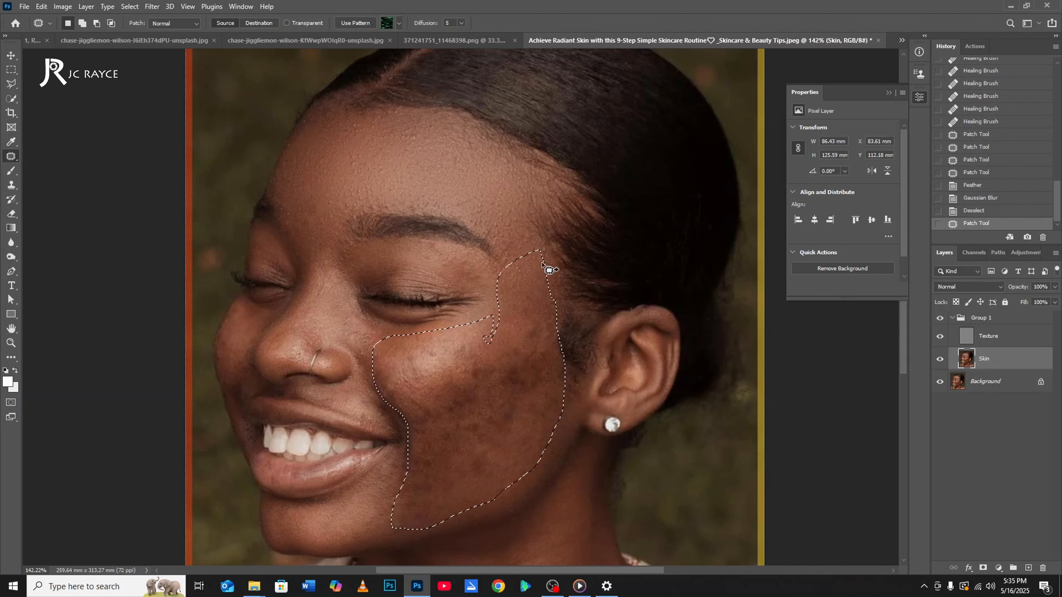
pyautogui.click(542, 248)
# Outline the near cheek from the temple to the jaw with the Patch tool and feather the selection by 11 pixels.
pyautogui.moveTo(505, 278)
pyautogui.mouseDown()
pyautogui.moveTo(481, 327)
pyautogui.moveTo(433, 339)
pyautogui.moveTo(351, 321)
pyautogui.moveTo(403, 431)
pyautogui.moveTo(401, 466)
pyautogui.moveTo(371, 525)
pyautogui.moveTo(387, 537)
pyautogui.moveTo(420, 537)
pyautogui.moveTo(505, 498)
pyautogui.moveTo(565, 450)
pyautogui.moveTo(553, 265)
pyautogui.mouseUp()
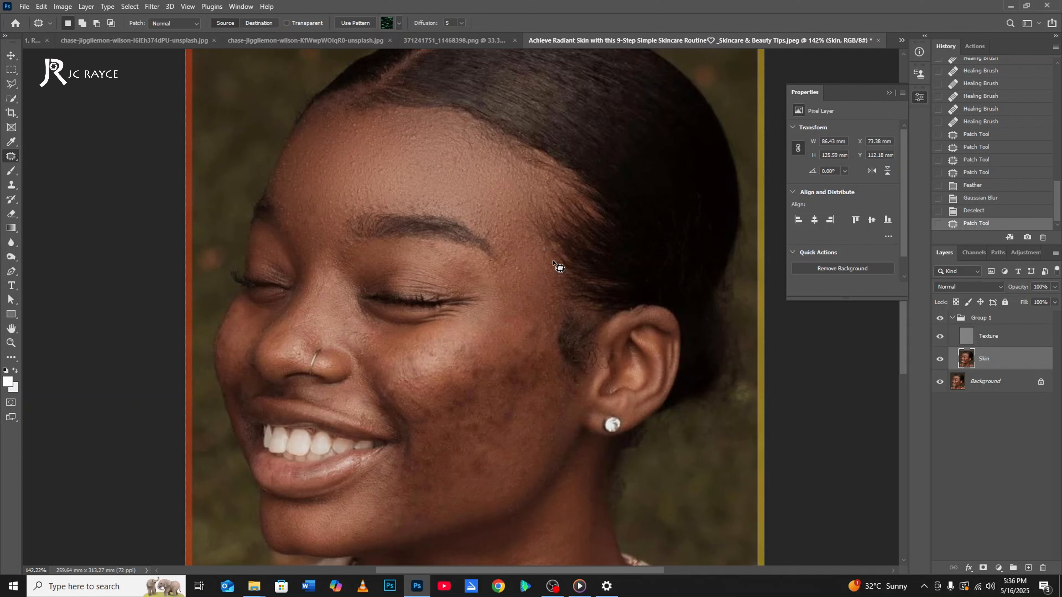
pyautogui.rightClick(490, 198)
pyautogui.click(506, 226)
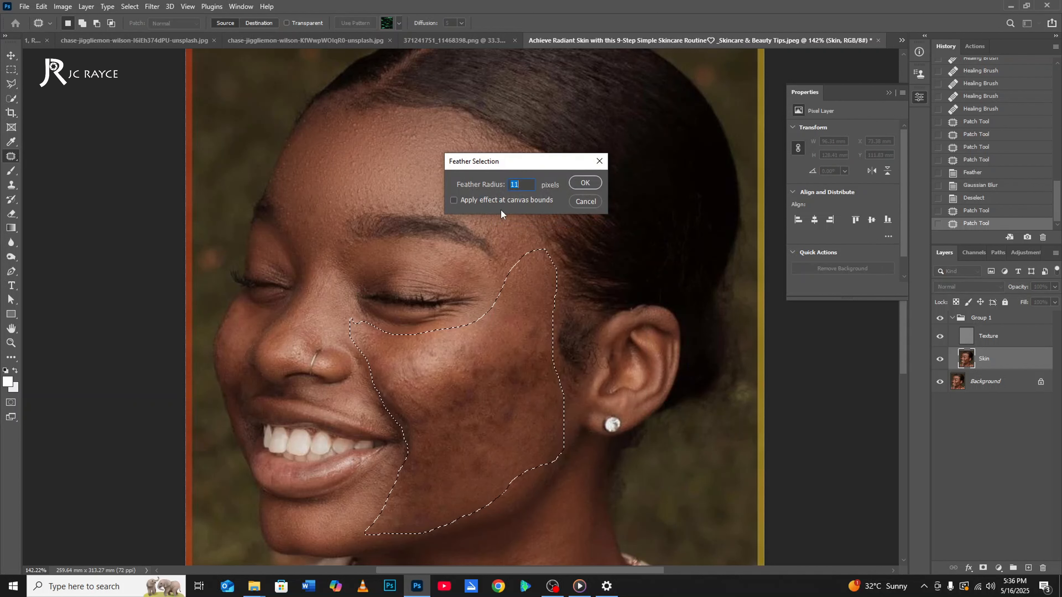
pyautogui.press('Return')
# Reapply the last Gaussian Blur to the selected cheek on the Skin layer and clear the selection.
pyautogui.hotkey('ctrl', 'f')
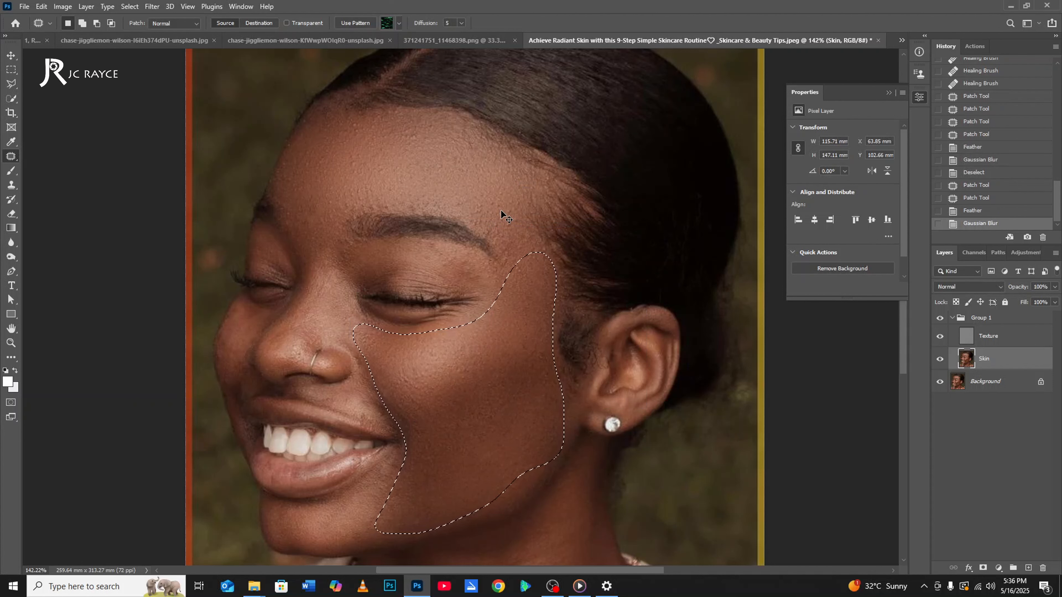
pyautogui.hotkey('ctrl', 'd')
pyautogui.scroll(-3, 481, 200)
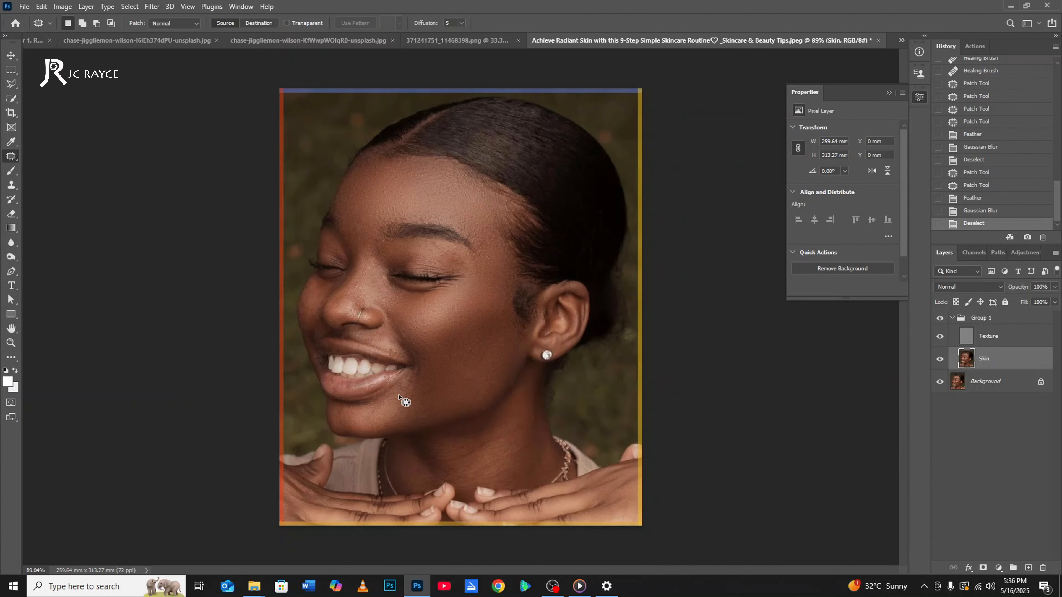
# Outline the chin below the mouth corner on the Skin layer with the Patch tool and feather the selection.
pyautogui.scroll(3, 399, 395)
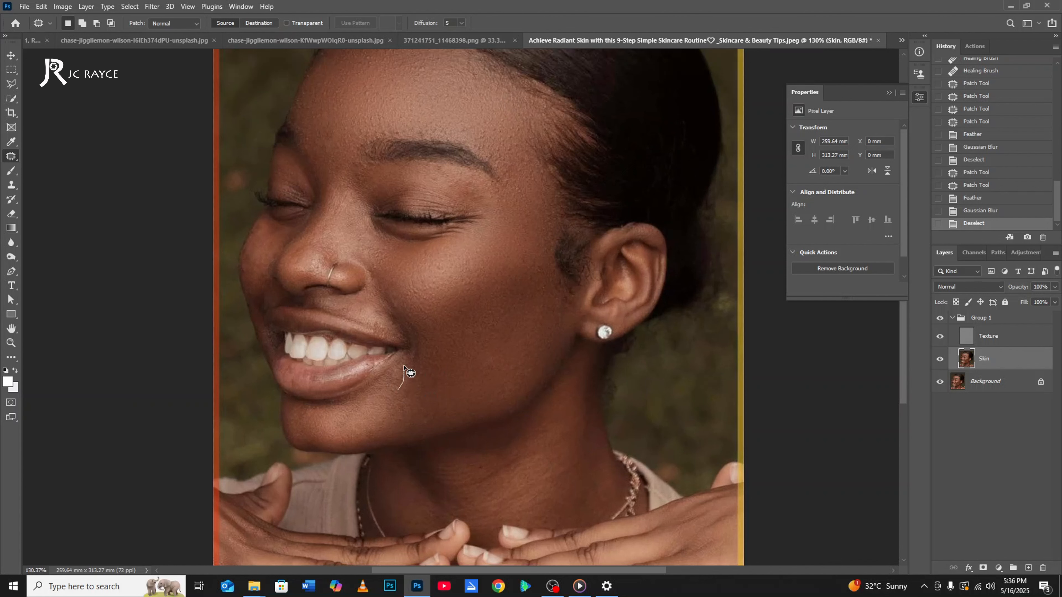
pyautogui.moveTo(382, 373)
pyautogui.mouseDown()
pyautogui.moveTo(360, 400)
pyautogui.moveTo(297, 409)
pyautogui.moveTo(294, 438)
pyautogui.moveTo(367, 444)
pyautogui.moveTo(395, 428)
pyautogui.moveTo(409, 368)
pyautogui.mouseUp()
pyautogui.rightClick(376, 277)
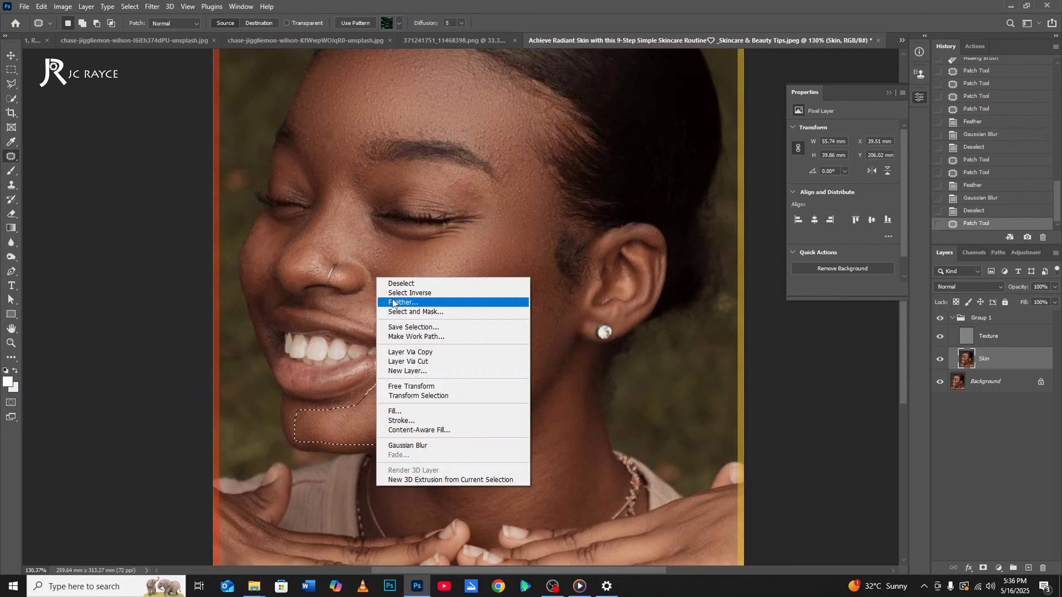
pyautogui.click(392, 301)
pyautogui.press('Return')
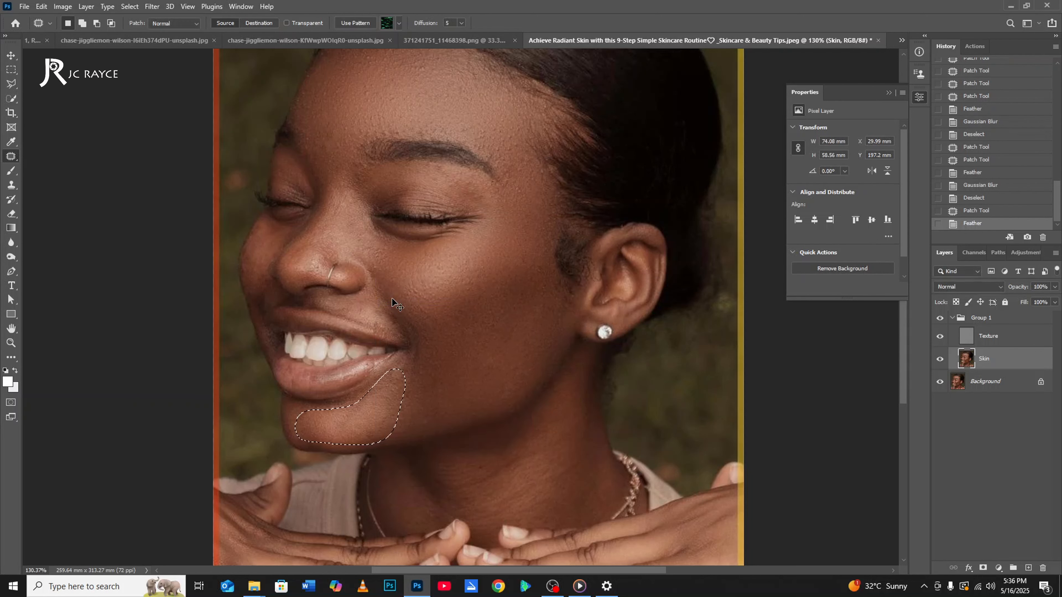
# Smooth the selected chin with a Gaussian Blur radius of 13.9 pixels and clear the selection.
pyautogui.rightClick(382, 191)
pyautogui.click(151, 4)
pyautogui.click(151, 6)
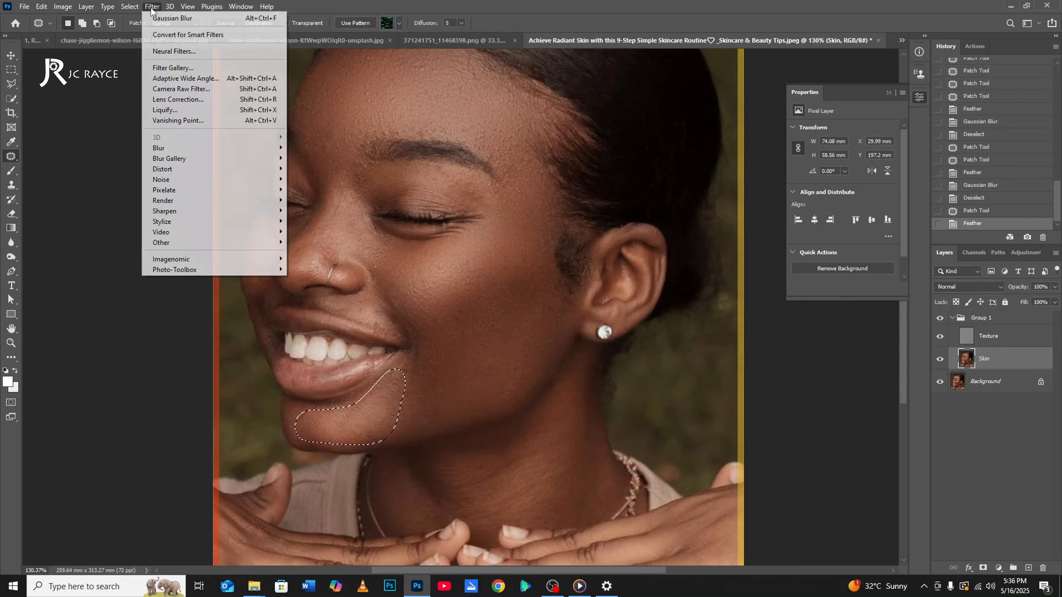
pyautogui.moveTo(176, 147)
pyautogui.click(317, 189)
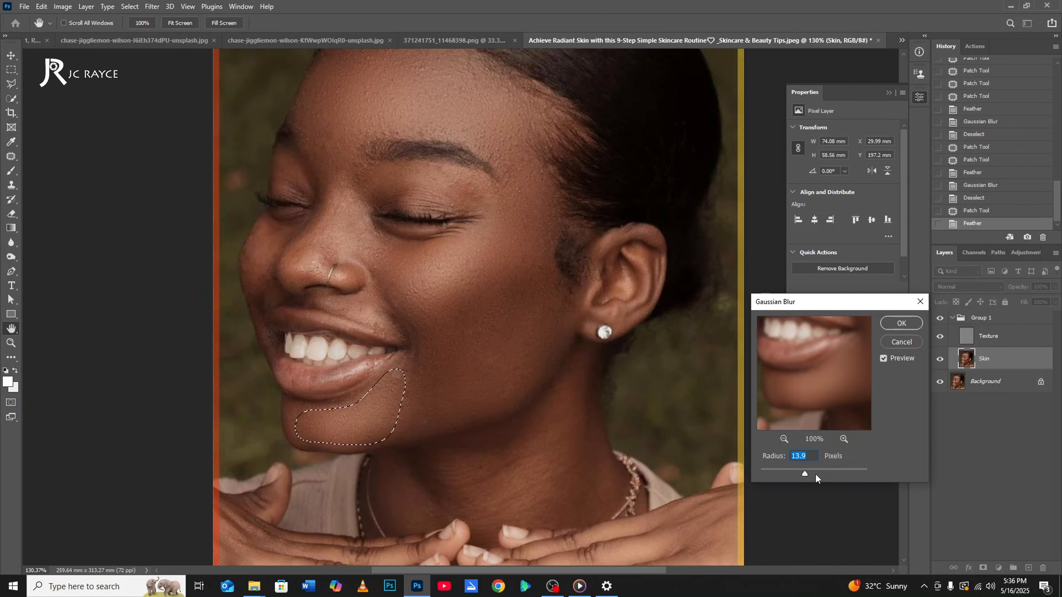
pyautogui.press('Return')
pyautogui.hotkey('ctrl', 'd')
pyautogui.scroll(-3, 444, 373)
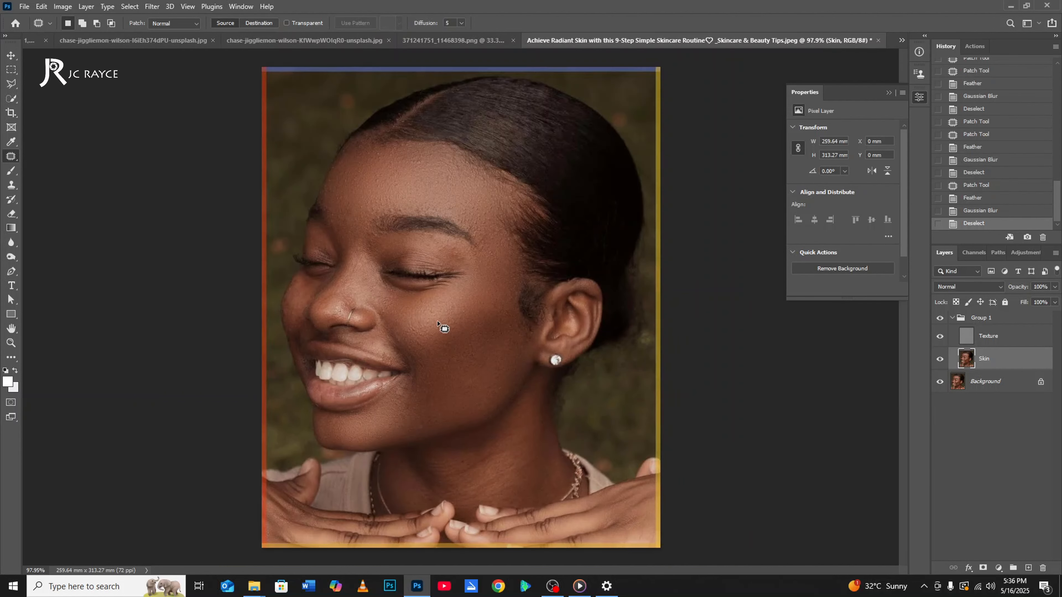
# Outline the far cheek beside the nose with the Patch tool and feather the selection by 11 pixels.
pyautogui.scroll(4, 408, 431)
pyautogui.scroll(2, 410, 433)
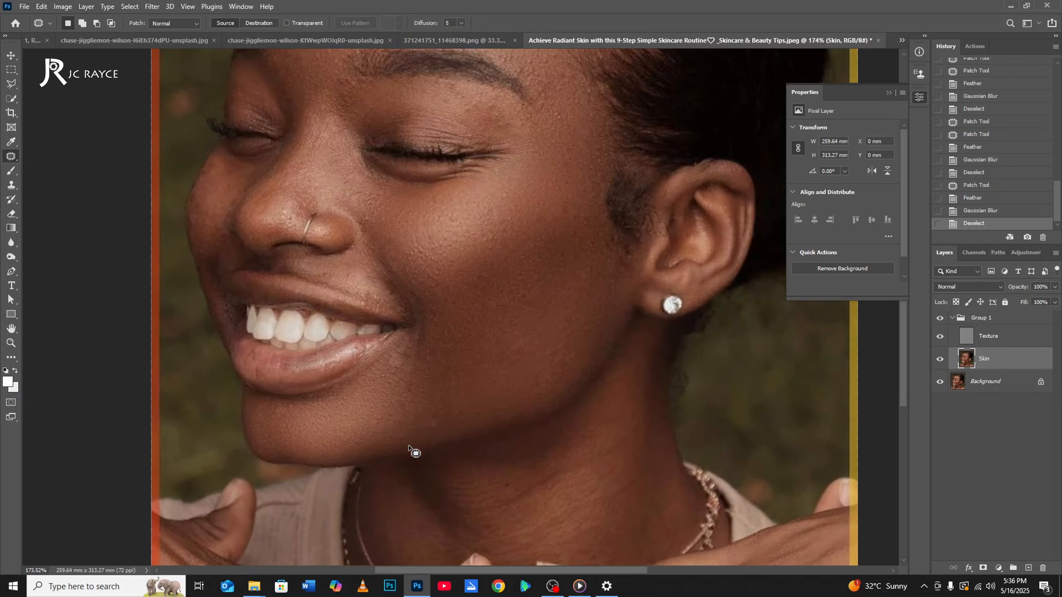
pyautogui.scroll(1, 415, 267)
pyautogui.scroll(-5, 412, 318)
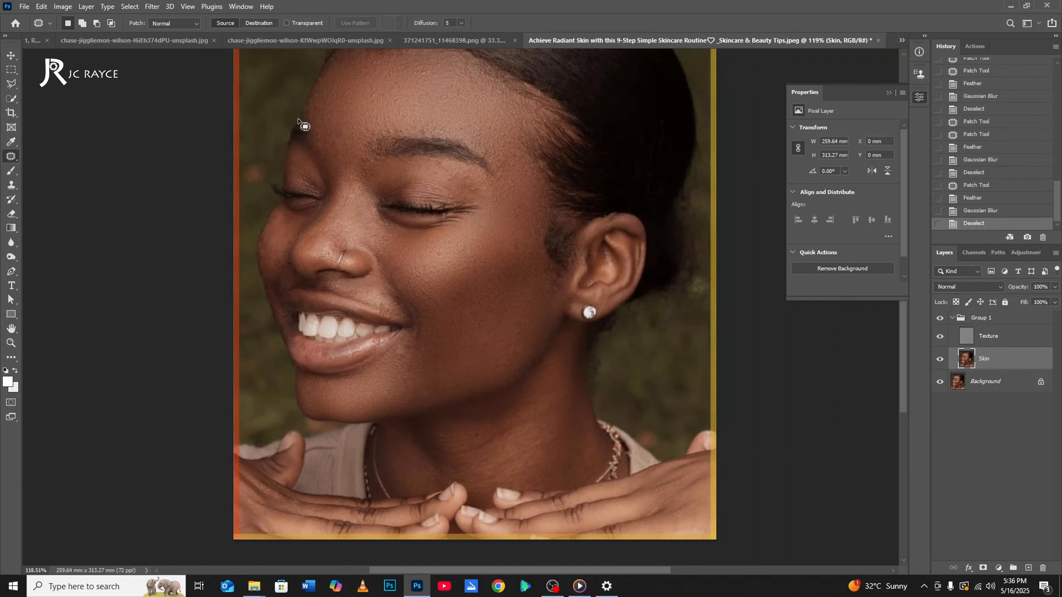
pyautogui.scroll(3, 280, 230)
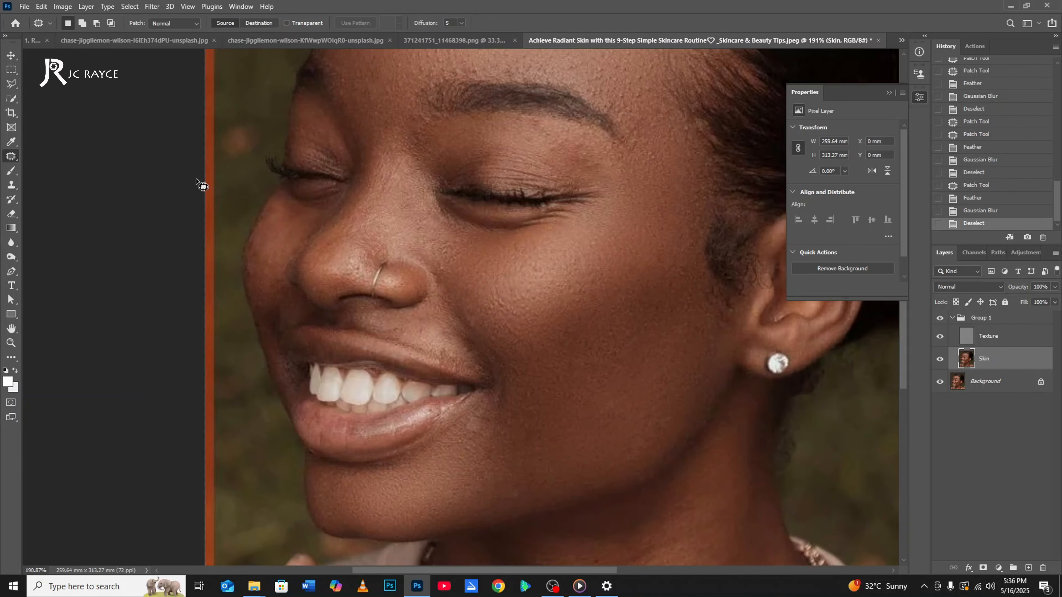
pyautogui.scroll(-1, 423, 302)
pyautogui.scroll(1, 338, 233)
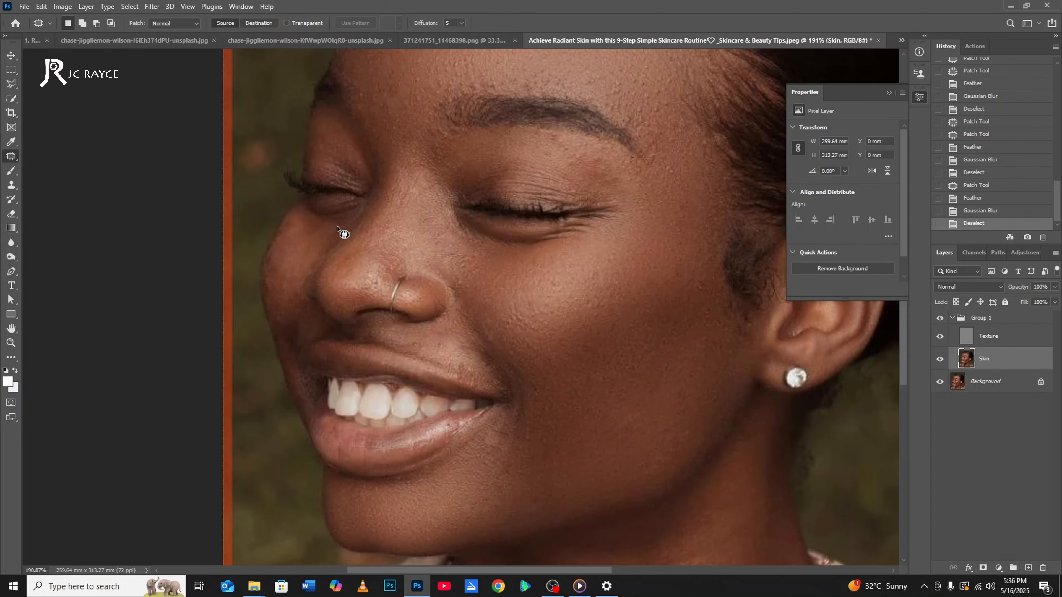
pyautogui.moveTo(278, 245)
pyautogui.mouseDown()
pyautogui.moveTo(268, 287)
pyautogui.moveTo(295, 349)
pyautogui.moveTo(308, 334)
pyautogui.moveTo(297, 277)
pyautogui.moveTo(338, 228)
pyautogui.mouseUp()
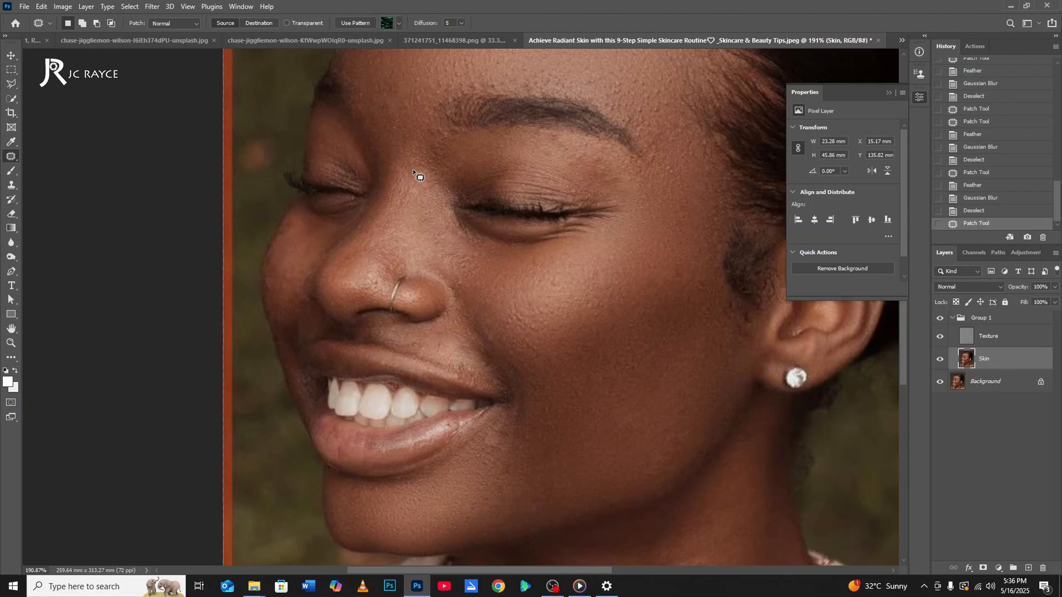
pyautogui.rightClick(389, 145)
pyautogui.click(412, 168)
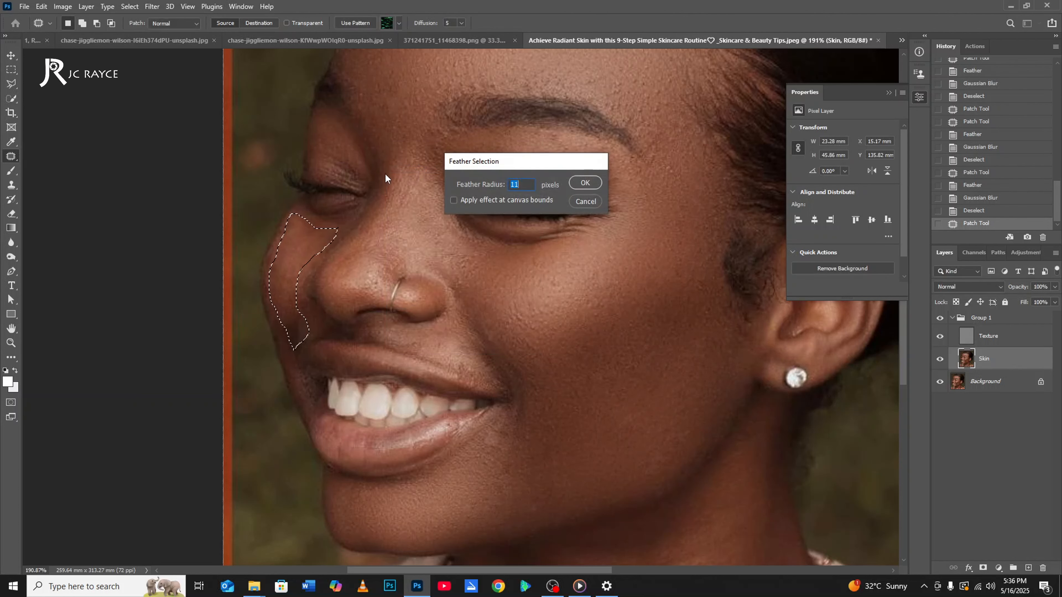
pyautogui.press('Return')
# Reapply the last Gaussian Blur to the selected far cheek and clear the selection.
pyautogui.hotkey('ctrl', 'f')
pyautogui.hotkey('ctrl', 'd')
pyautogui.hotkey('ctrl', '0')
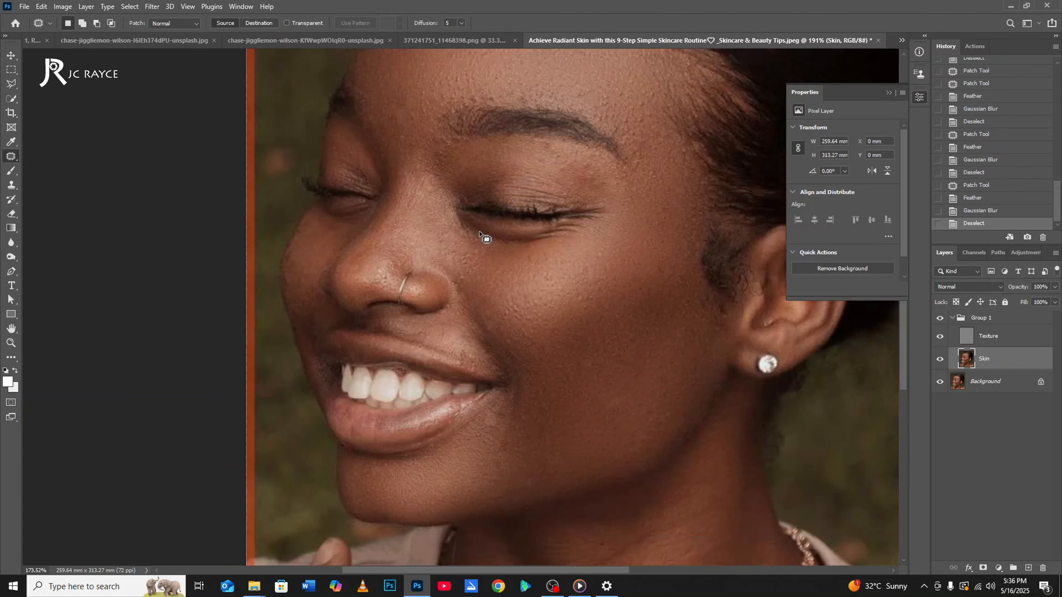
pyautogui.scroll(-3, 384, 286)
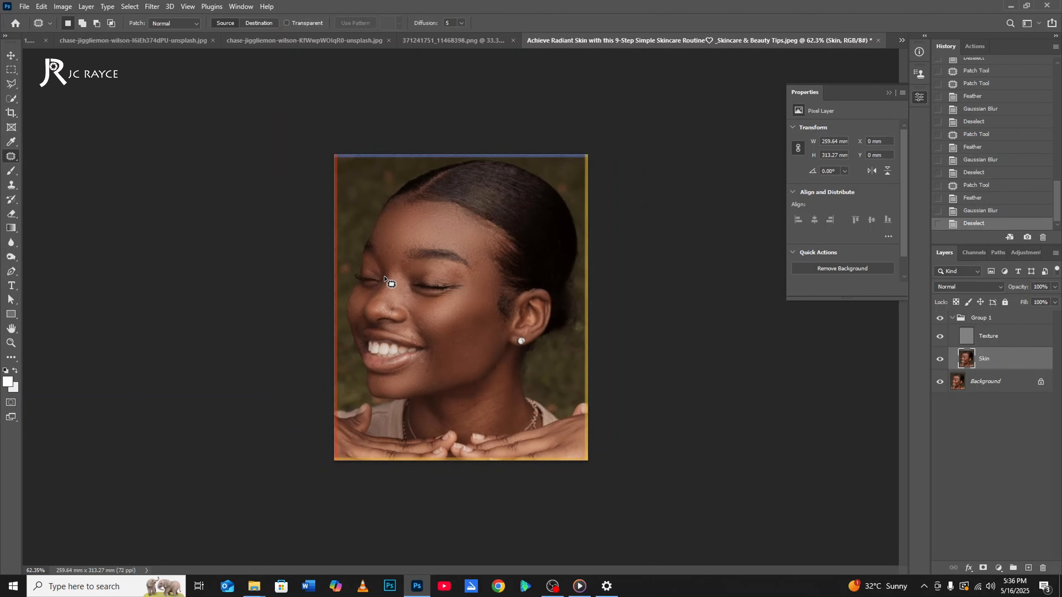
pyautogui.scroll(5, 383, 276)
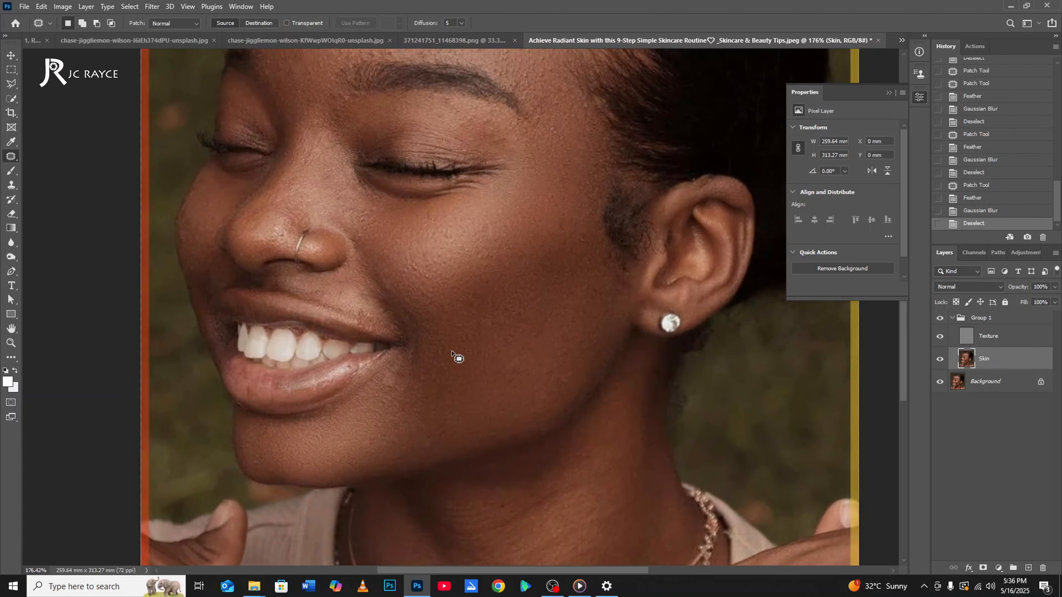
pyautogui.scroll(-2, 452, 352)
# Patch the uneven skin just below the mouth corner on the Texture layer with cleaner nearby skin.
pyautogui.click(960, 339)
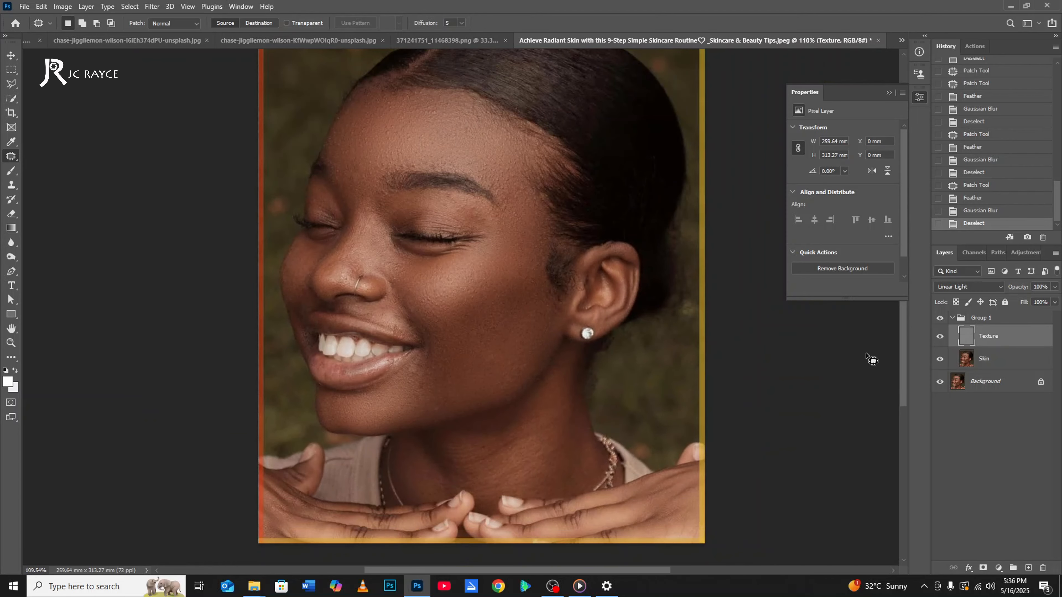
pyautogui.scroll(2, 419, 374)
pyautogui.moveTo(423, 370)
pyautogui.mouseDown()
pyautogui.moveTo(423, 346)
pyautogui.moveTo(394, 376)
pyautogui.moveTo(424, 389)
pyautogui.mouseUp()
pyautogui.scroll(3, 407, 372)
pyautogui.scroll(2, 406, 372)
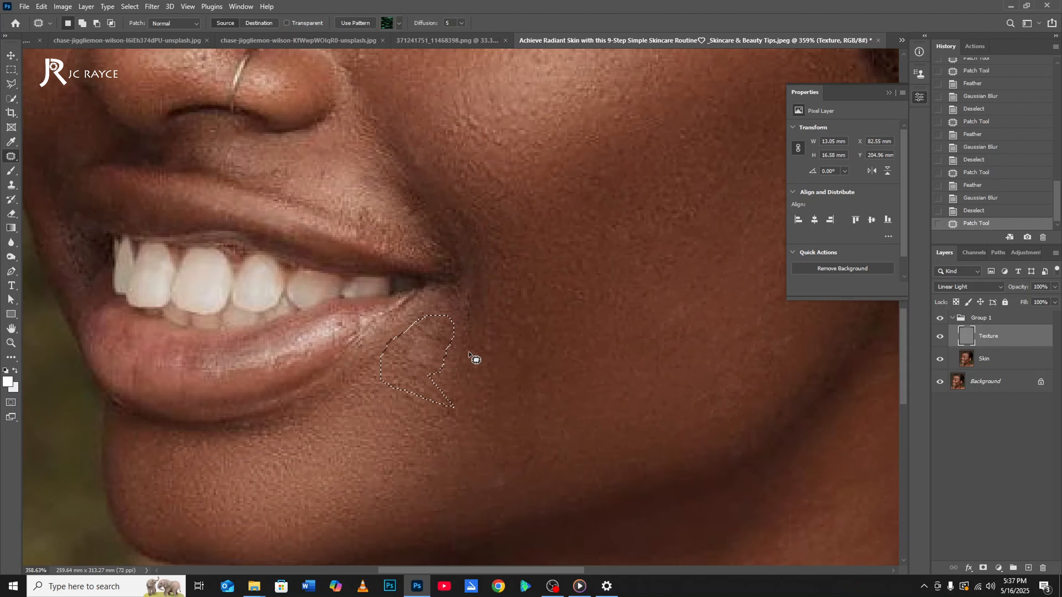
pyautogui.moveTo(453, 314)
pyautogui.mouseDown()
pyautogui.moveTo(446, 306)
pyautogui.moveTo(409, 361)
pyautogui.moveTo(440, 347)
pyautogui.moveTo(431, 427)
pyautogui.moveTo(461, 372)
pyautogui.moveTo(421, 377)
pyautogui.moveTo(441, 419)
pyautogui.moveTo(435, 456)
pyautogui.mouseUp()
pyautogui.hotkey('ctrl', 'd')
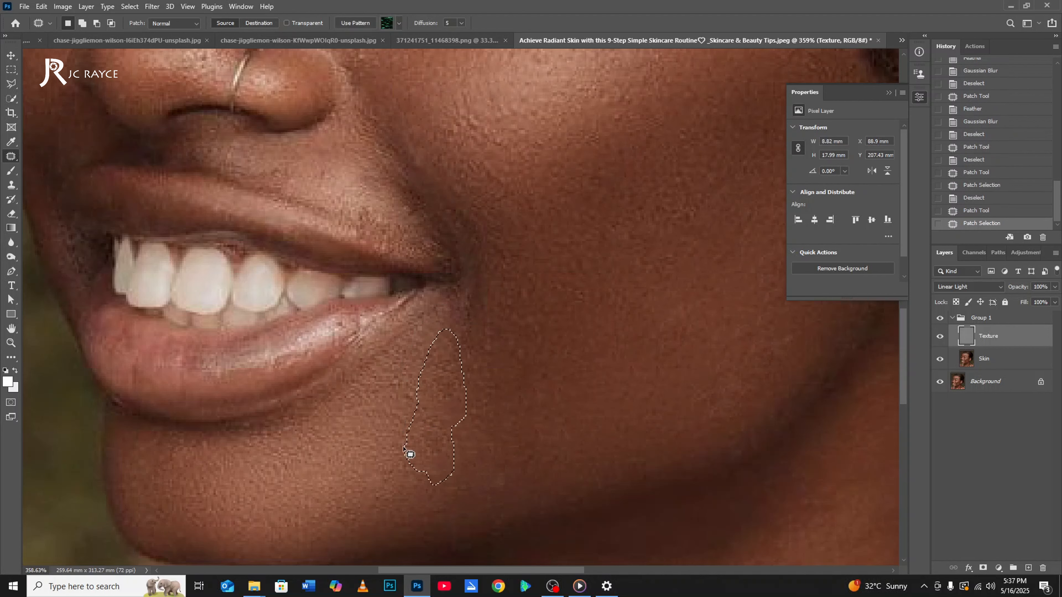
pyautogui.hotkey('ctrl', 'd')
pyautogui.scroll(-8, 501, 339)
# Patch the rough skin around the smile line near the mouth corner on the Texture layer and clear the selection.
pyautogui.scroll(5, 505, 280)
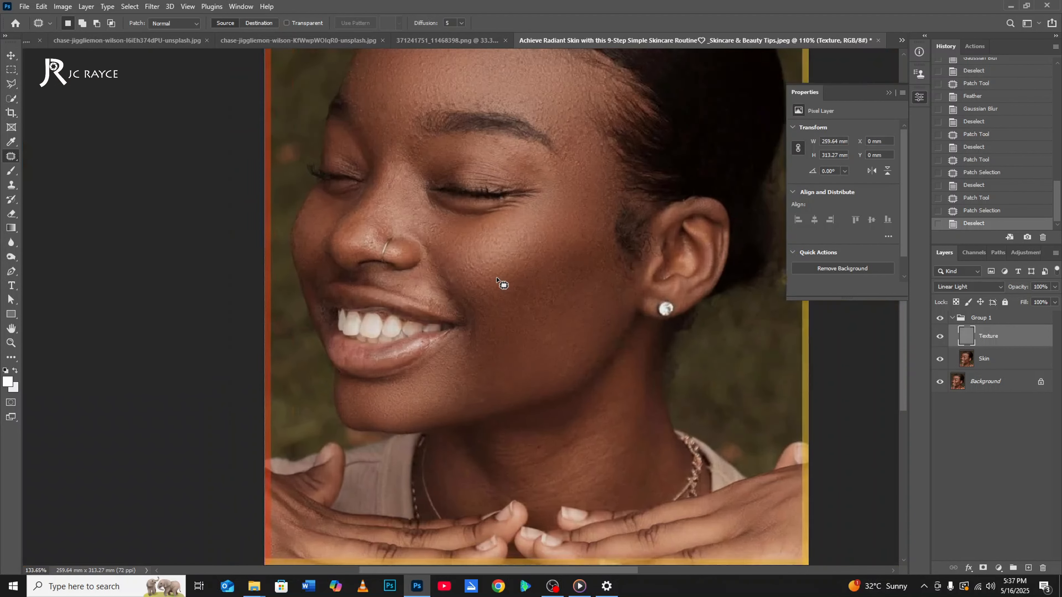
pyautogui.moveTo(417, 274); pyautogui.dragTo(456, 323)
pyautogui.hotkey('ctrl', 'd')
pyautogui.scroll(-5, 457, 334)
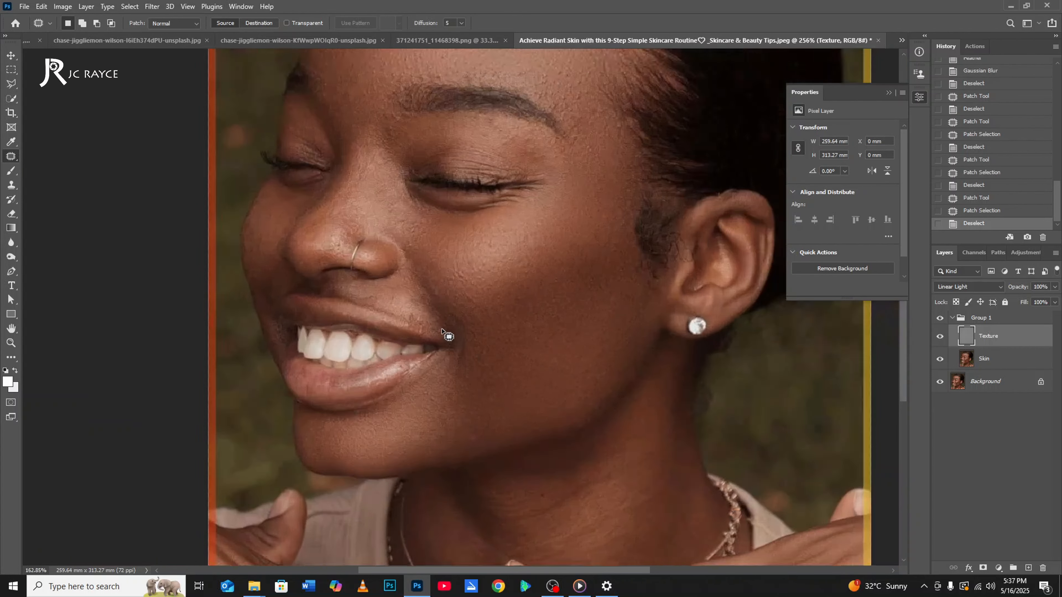
# Patch the blemishes on the lower near cheek on the Texture layer, clearing each selection.
pyautogui.scroll(2, 465, 386)
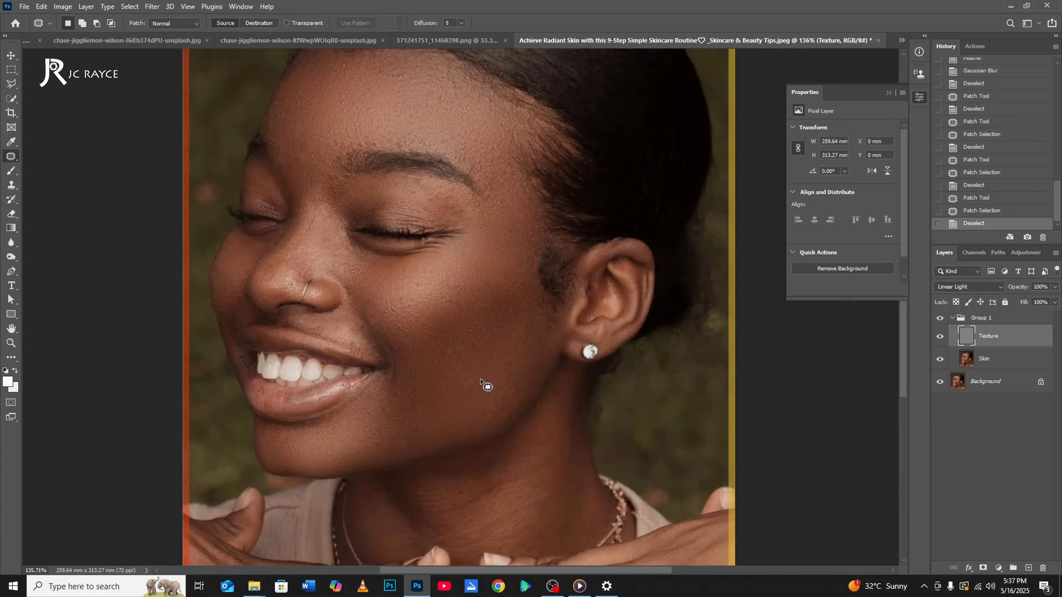
pyautogui.moveTo(486, 382)
pyautogui.mouseDown()
pyautogui.moveTo(462, 391)
pyautogui.moveTo(502, 395)
pyautogui.mouseUp()
pyautogui.hotkey('ctrl', 'd')
pyautogui.moveTo(525, 318)
pyautogui.mouseDown()
pyautogui.moveTo(510, 340)
pyautogui.moveTo(528, 335)
pyautogui.moveTo(476, 425)
pyautogui.moveTo(507, 413)
pyautogui.moveTo(513, 364)
pyautogui.moveTo(506, 408)
pyautogui.moveTo(515, 397)
pyautogui.moveTo(506, 384)
pyautogui.moveTo(502, 396)
pyautogui.moveTo(452, 401)
pyautogui.mouseUp()
pyautogui.hotkey('ctrl', 'd')
pyautogui.hotkey('ctrl', 'd')
pyautogui.hotkey('ctrl', 'd')
# Outline the neck below the jaw on the Skin layer with the Patch tool and feather the selection.
pyautogui.hotkey('ctrl', '0')
pyautogui.scroll(1, 433, 427)
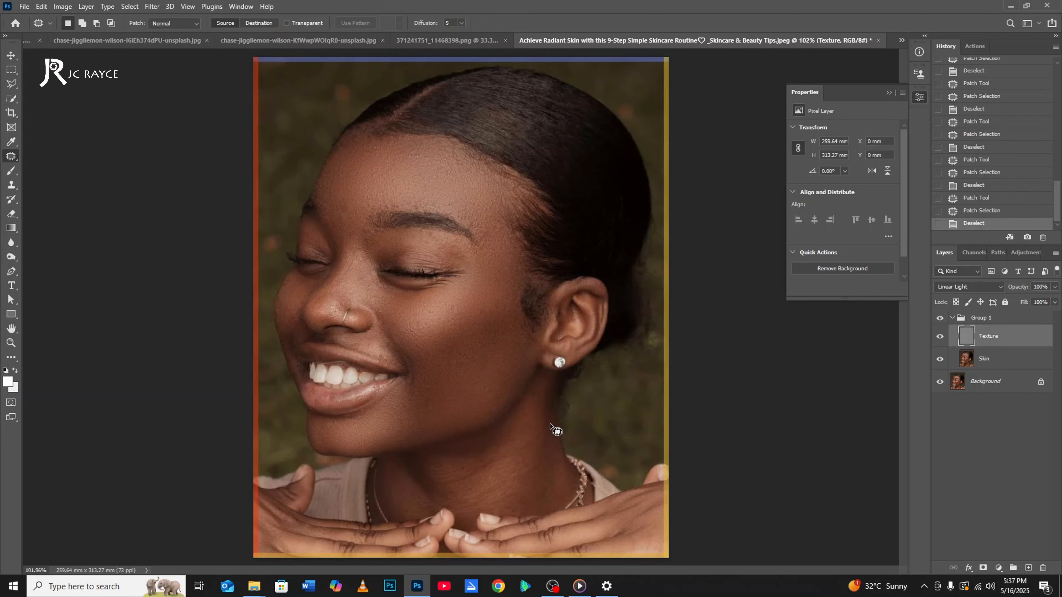
pyautogui.click(1002, 361)
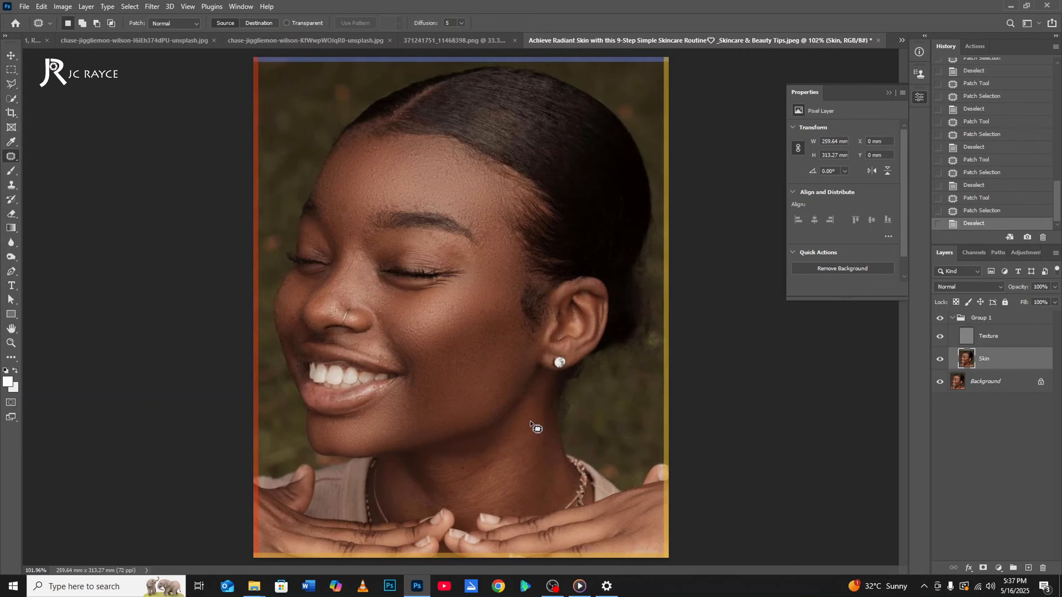
pyautogui.moveTo(530, 422)
pyautogui.mouseDown()
pyautogui.moveTo(488, 445)
pyautogui.moveTo(395, 467)
pyautogui.moveTo(399, 506)
pyautogui.moveTo(447, 493)
pyautogui.moveTo(456, 503)
pyautogui.moveTo(543, 498)
pyautogui.moveTo(557, 470)
pyautogui.moveTo(540, 405)
pyautogui.moveTo(523, 420)
pyautogui.mouseUp()
pyautogui.rightClick(471, 305)
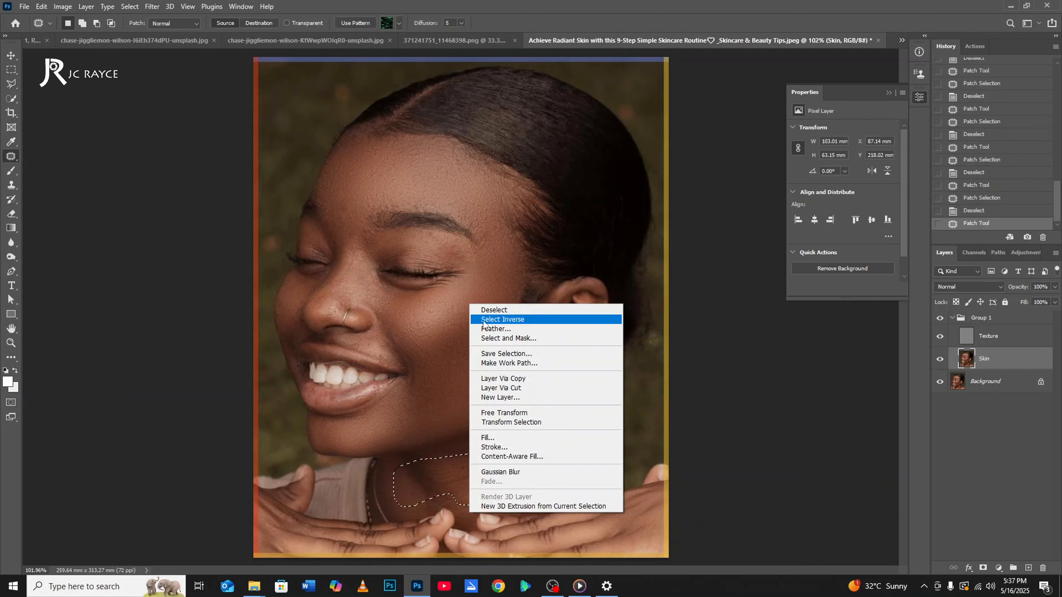
pyautogui.click(487, 329)
pyautogui.press('Return')
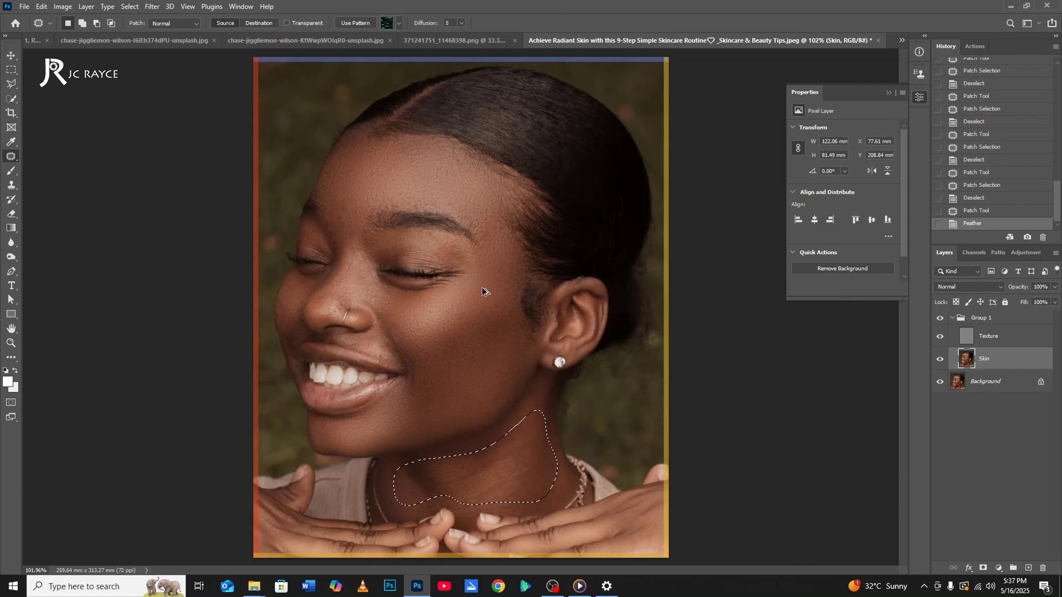
# Reapply the last Gaussian Blur to the selected neck and clear the selection.
pyautogui.hotkey('ctrl', 'alt', 'f')
pyautogui.hotkey('ctrl', 'd')
pyautogui.scroll(-3, 482, 277)
pyautogui.scroll(3, 481, 289)
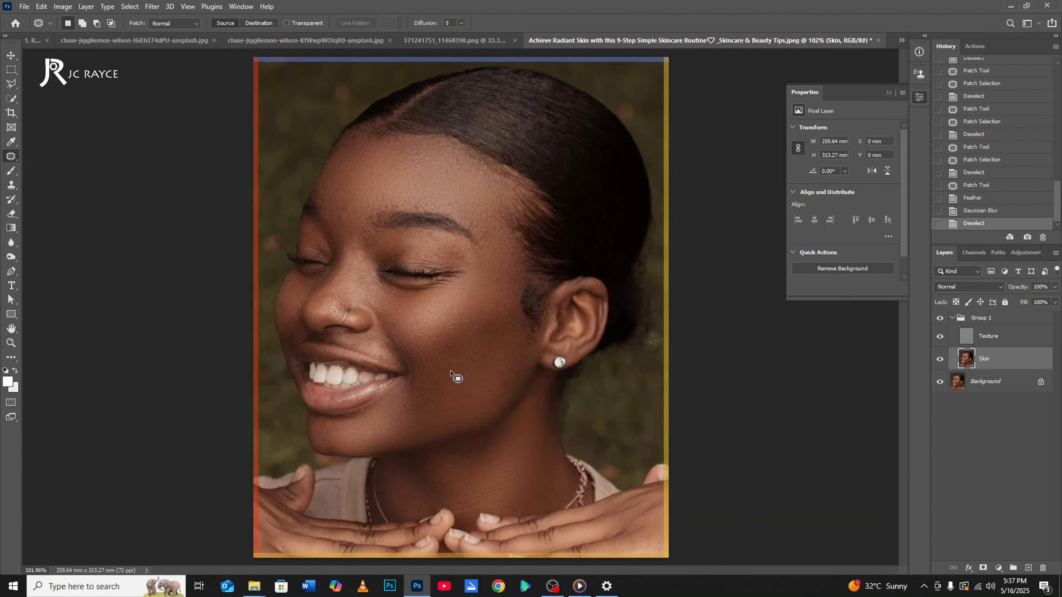
pyautogui.scroll(-2, 451, 372)
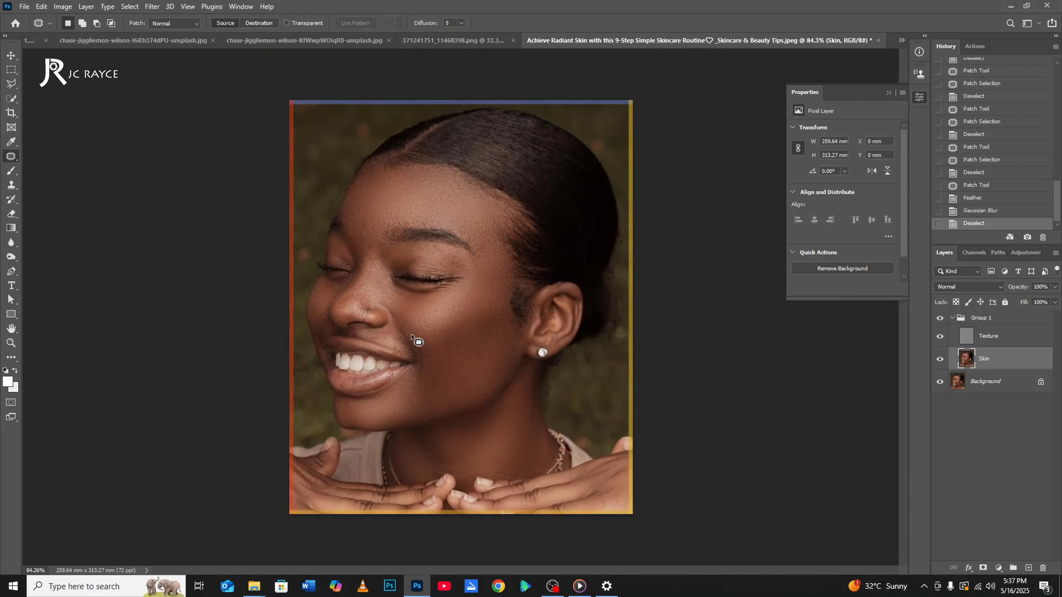
# Outline the skin between the nostril and the upper lip with the Patch tool and feather the selection.
pyautogui.scroll(3, 401, 346)
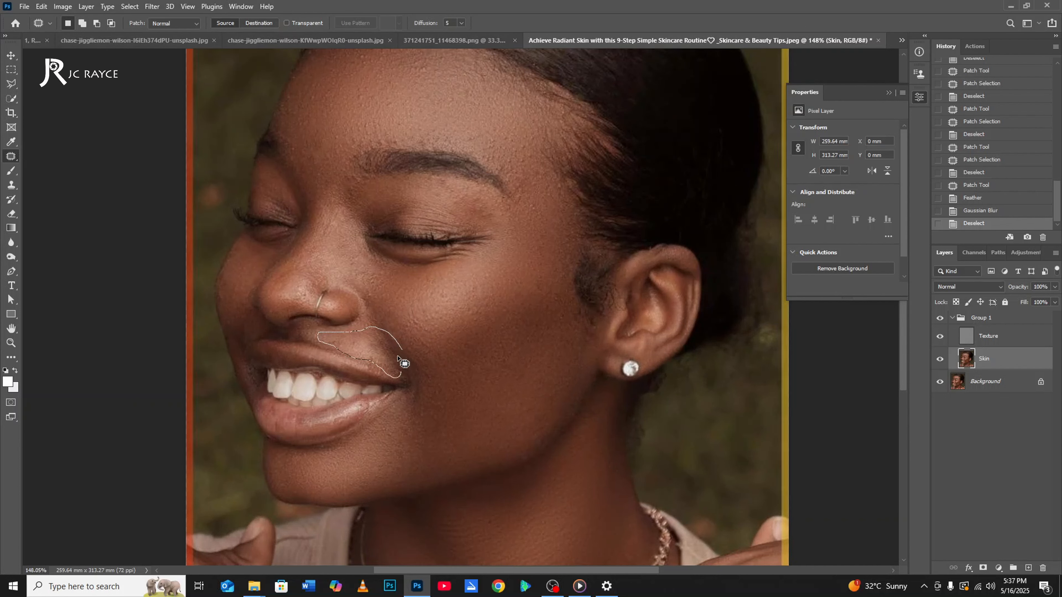
pyautogui.moveTo(400, 360); pyautogui.dragTo(400, 353)
pyautogui.rightClick(397, 294)
pyautogui.click(419, 316)
pyautogui.press('Return')
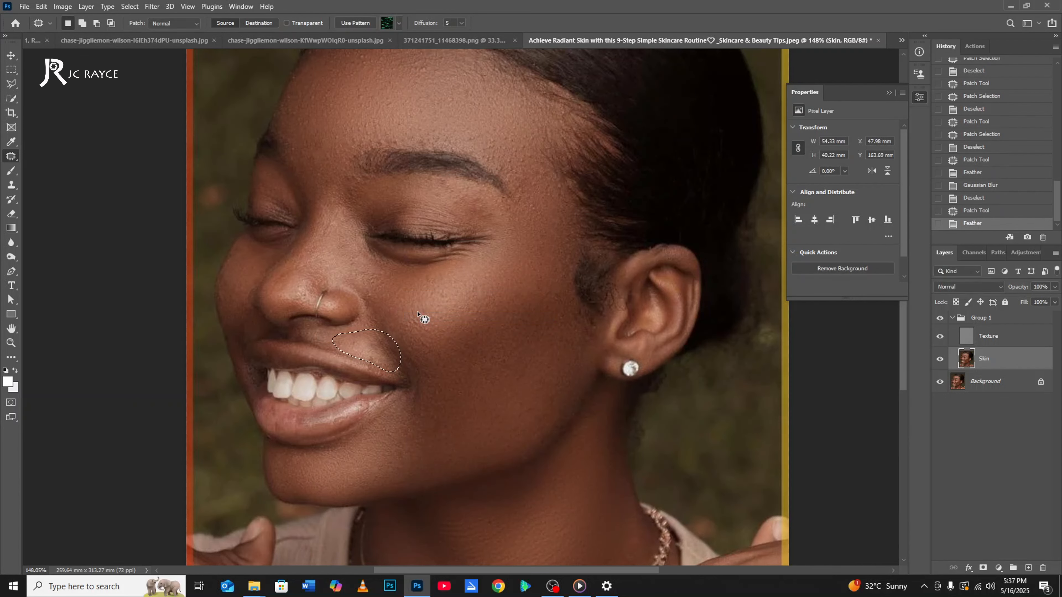
# Reapply the last Gaussian Blur to the selected area above the upper lip and clear the selection.
pyautogui.hotkey('ctrl', 'alt', 'f')
pyautogui.hotkey('ctrl', 'd')
pyautogui.scroll(-9, 438, 355)
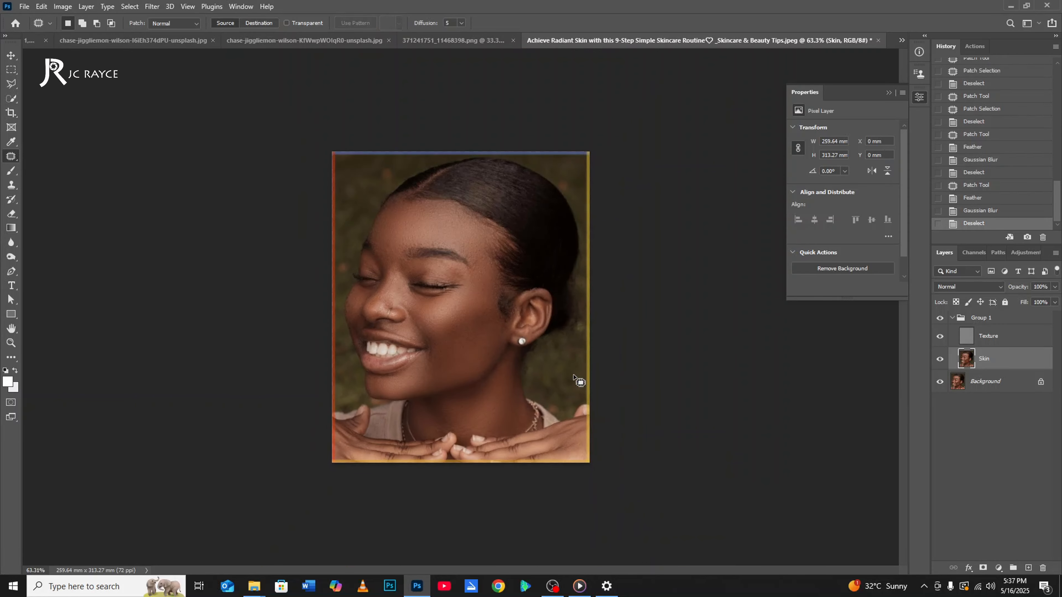
pyautogui.scroll(5, 377, 319)
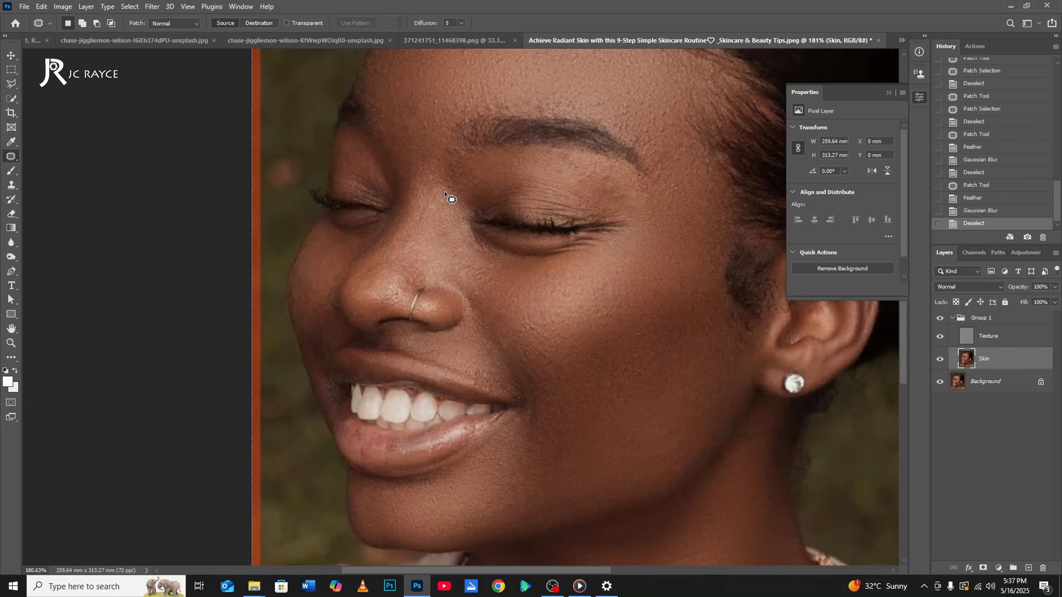
pyautogui.moveTo(444, 192); pyautogui.dragTo(413, 282)
pyautogui.moveTo(469, 258)
pyautogui.mouseDown()
pyautogui.moveTo(467, 213)
pyautogui.moveTo(446, 188)
pyautogui.mouseUp()
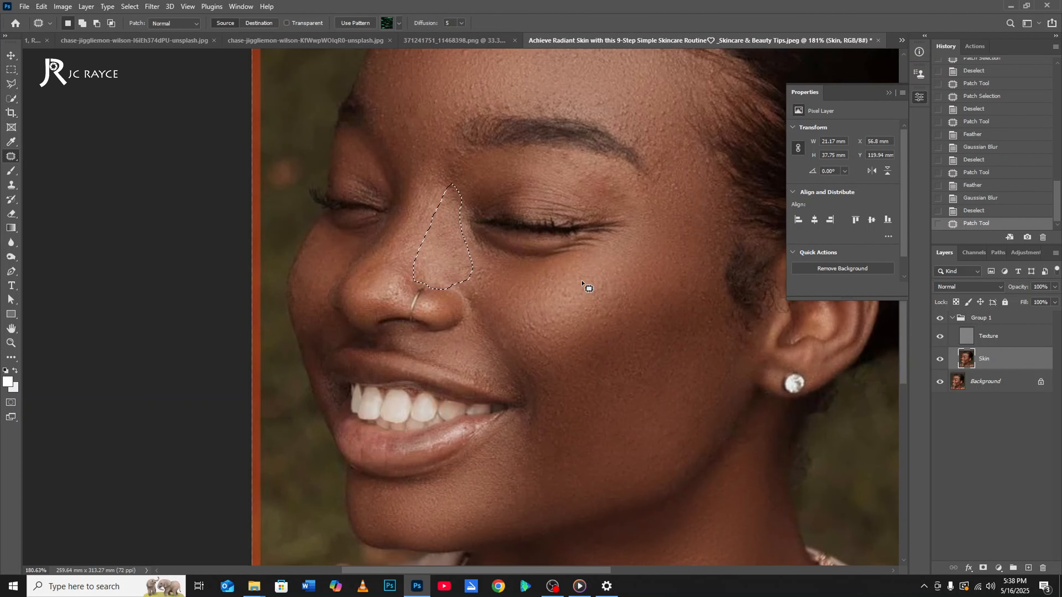
pyautogui.hotkey('ctrl', 'd')
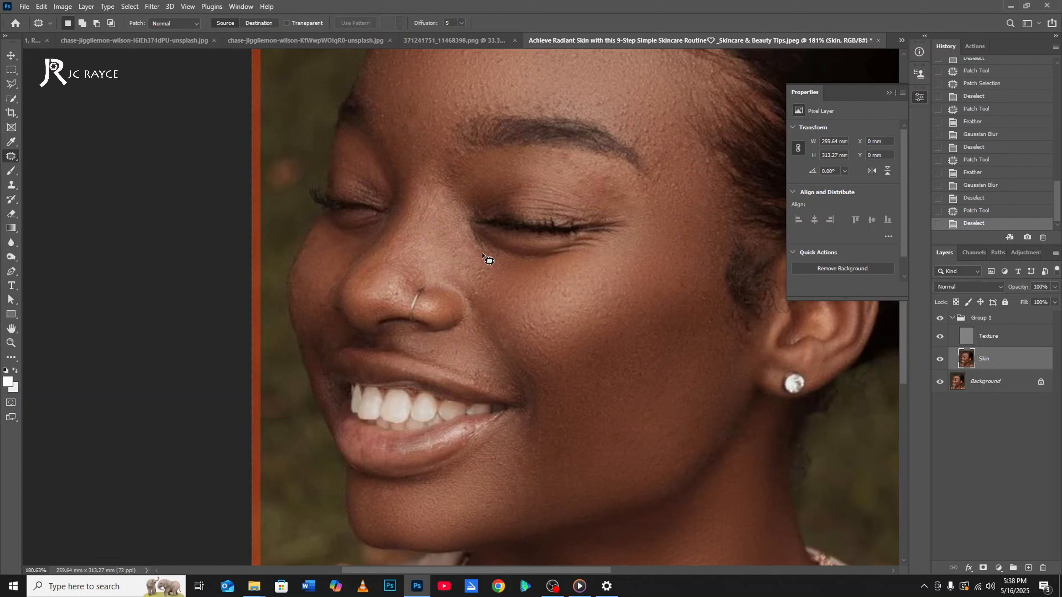
# Reapply the last Gaussian Blur to a feathered Patch tool selection along the near side of the nose on the Skin layer.
pyautogui.moveTo(465, 192)
pyautogui.mouseDown()
pyautogui.moveTo(462, 161)
pyautogui.moveTo(452, 163)
pyautogui.moveTo(403, 271)
pyautogui.moveTo(470, 298)
pyautogui.moveTo(492, 298)
pyautogui.moveTo(495, 266)
pyautogui.mouseUp()
pyautogui.rightClick(537, 204)
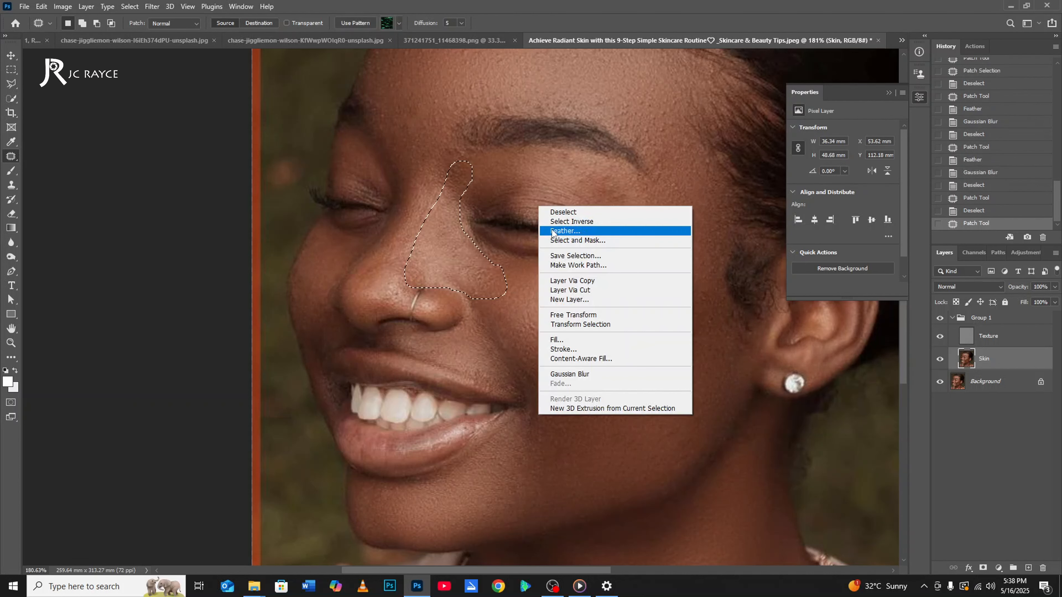
pyautogui.click(555, 231)
pyautogui.press('Return')
pyautogui.hotkey('ctrl', 'alt', 'f')
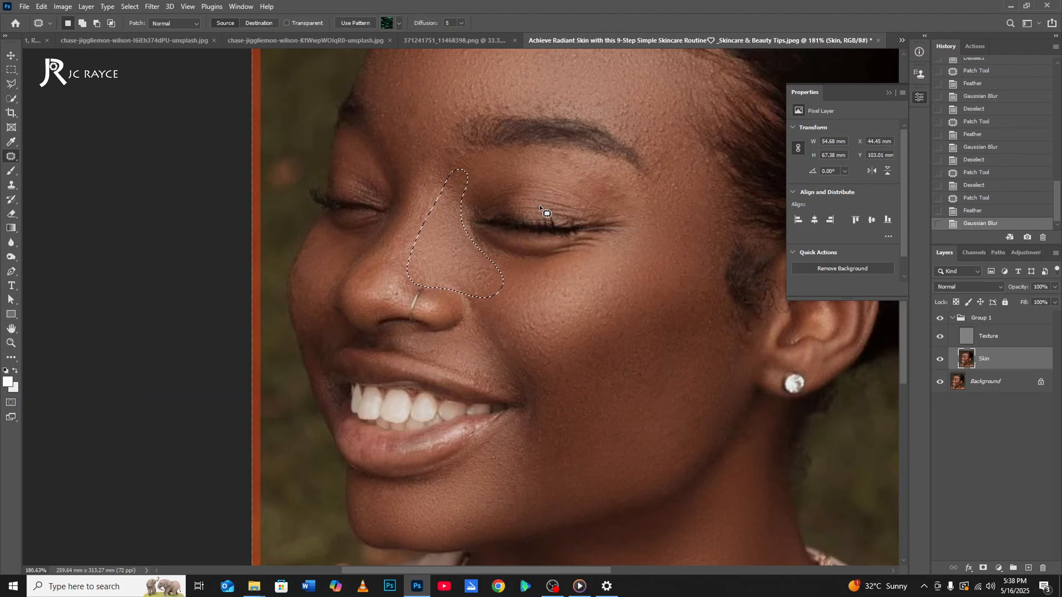
# Undo the last Gaussian Blur on the near side of the nose, keeping its feathered selection active.
pyautogui.hotkey('ctrl', 'd')
pyautogui.scroll(-4, 482, 310)
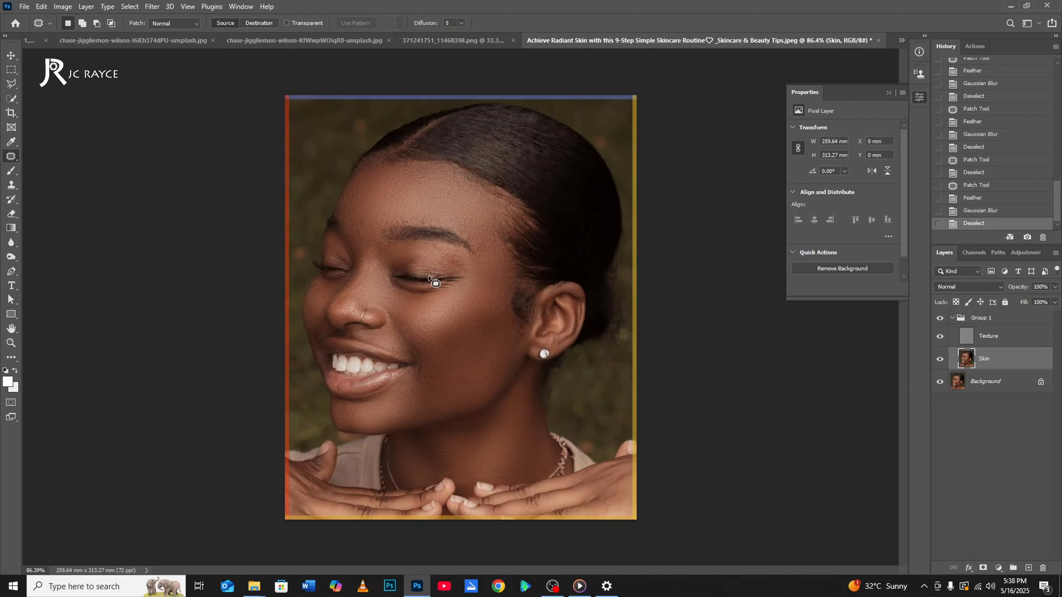
pyautogui.scroll(3, 383, 209)
pyautogui.scroll(-1, 418, 260)
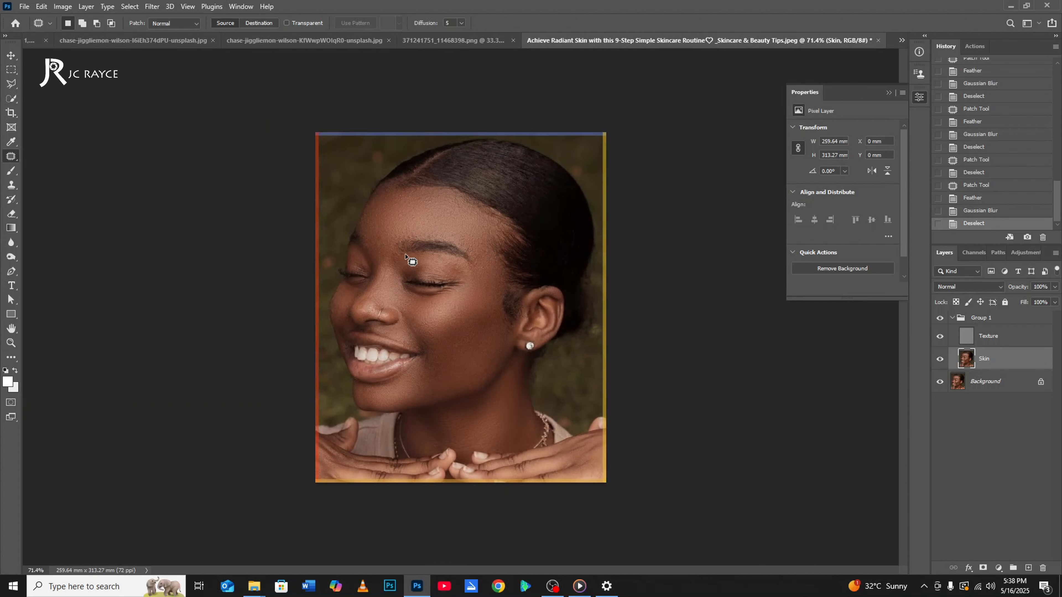
pyautogui.scroll(2, 426, 271)
pyautogui.hotkey('ctrl', 'z')
pyautogui.hotkey('ctrl', 'z')
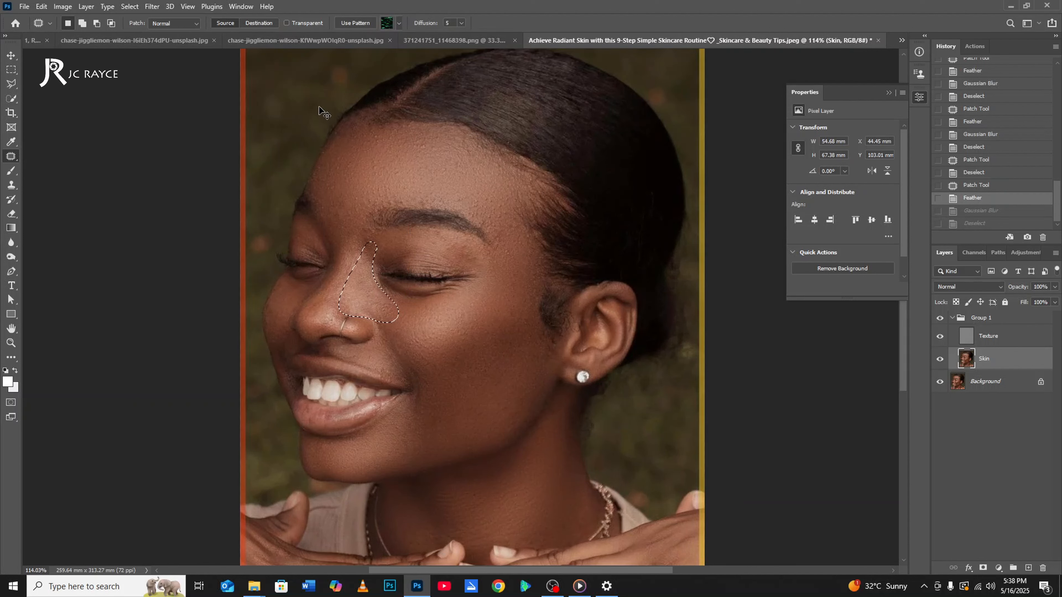
# Apply a Gaussian Blur with a radius of 8.6 pixels to the feathered nose selection and clear the selection.
pyautogui.click(152, 6)
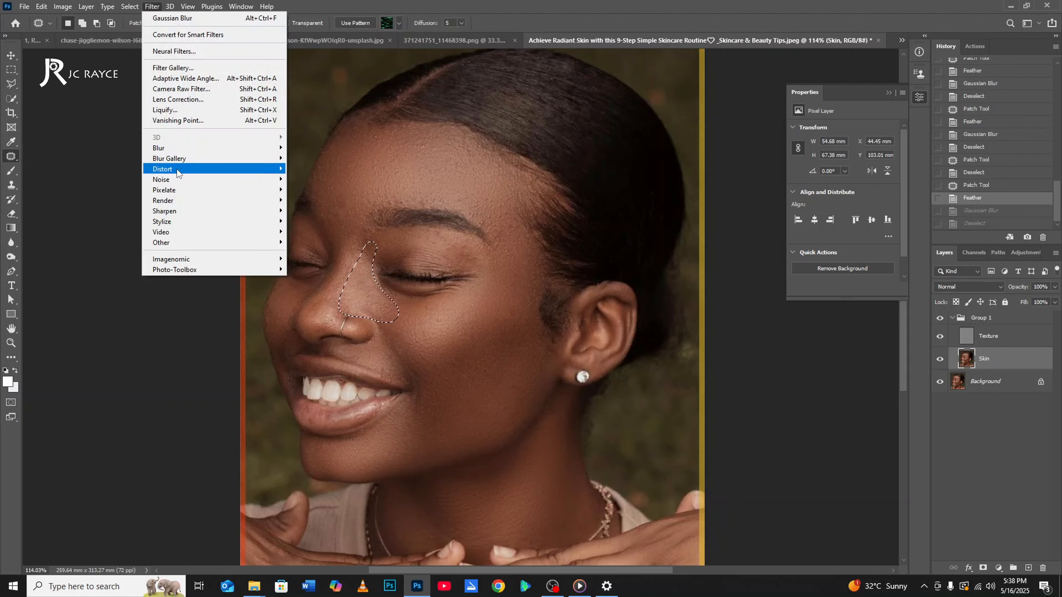
pyautogui.moveTo(165, 148)
pyautogui.click(312, 190)
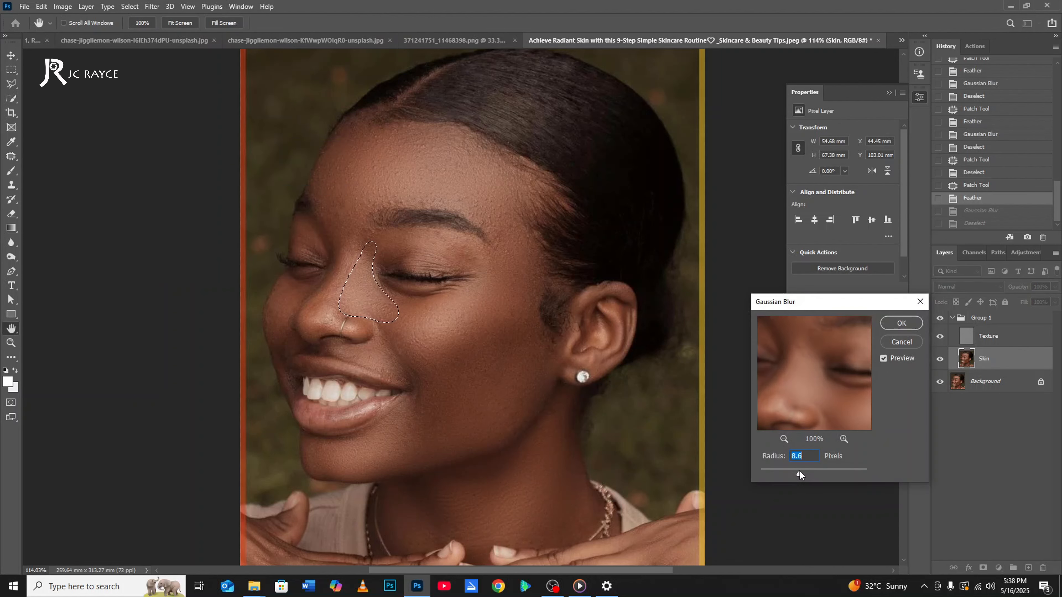
pyautogui.press('Return')
pyautogui.hotkey('ctrl', 'd')
pyautogui.press('j')
pyautogui.hotkey('ctrl', '0')
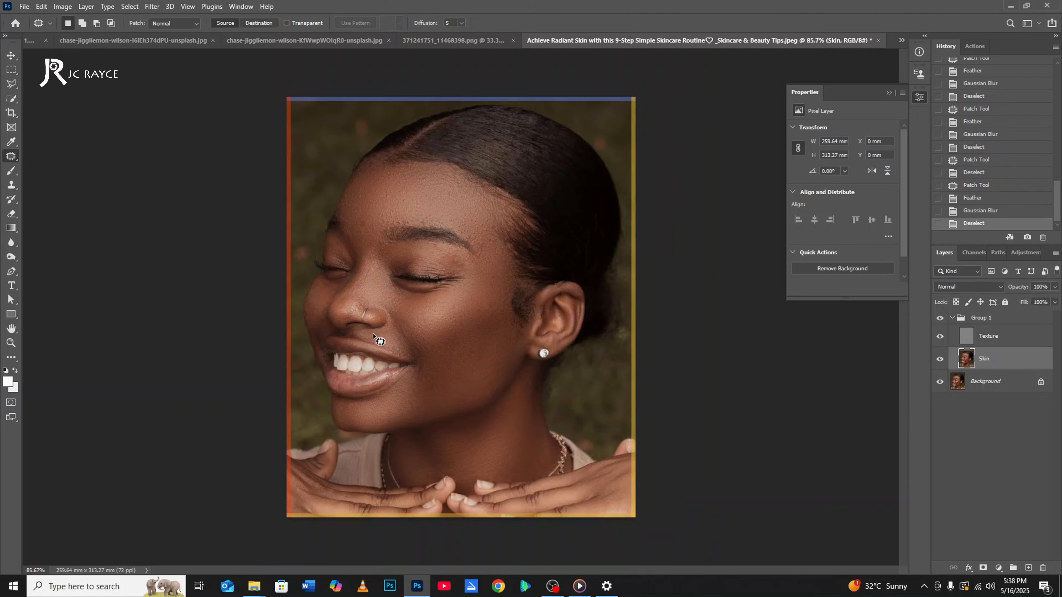
# Examine the blurred skin around the nose, mouth and cheek, both up close and in the whole portrait.
pyautogui.scroll(5, 256, 285)
pyautogui.scroll(-2, 263, 301)
pyautogui.scroll(2, 277, 370)
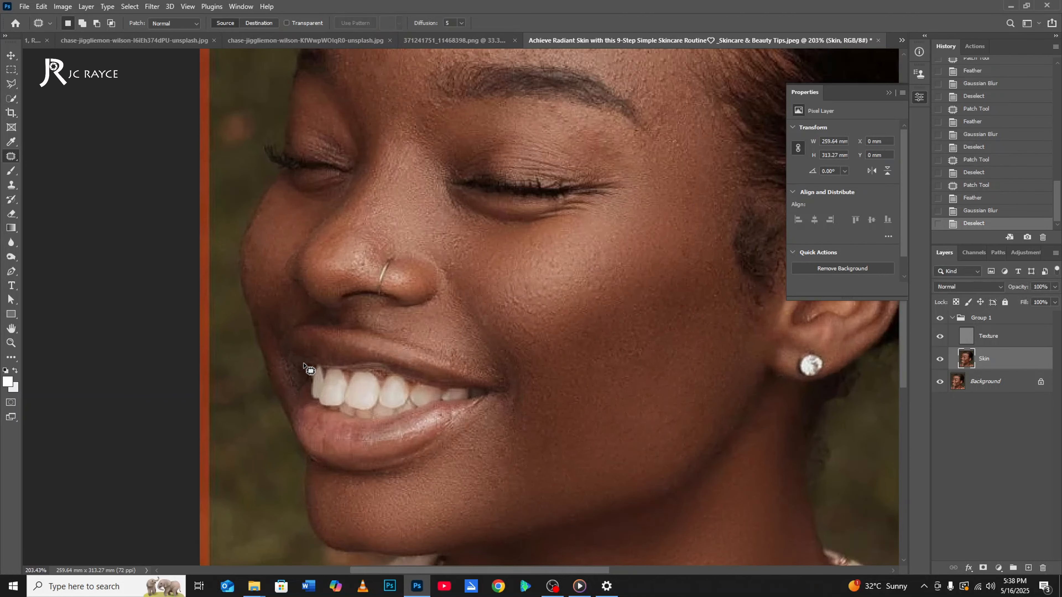
pyautogui.scroll(-2, 315, 398)
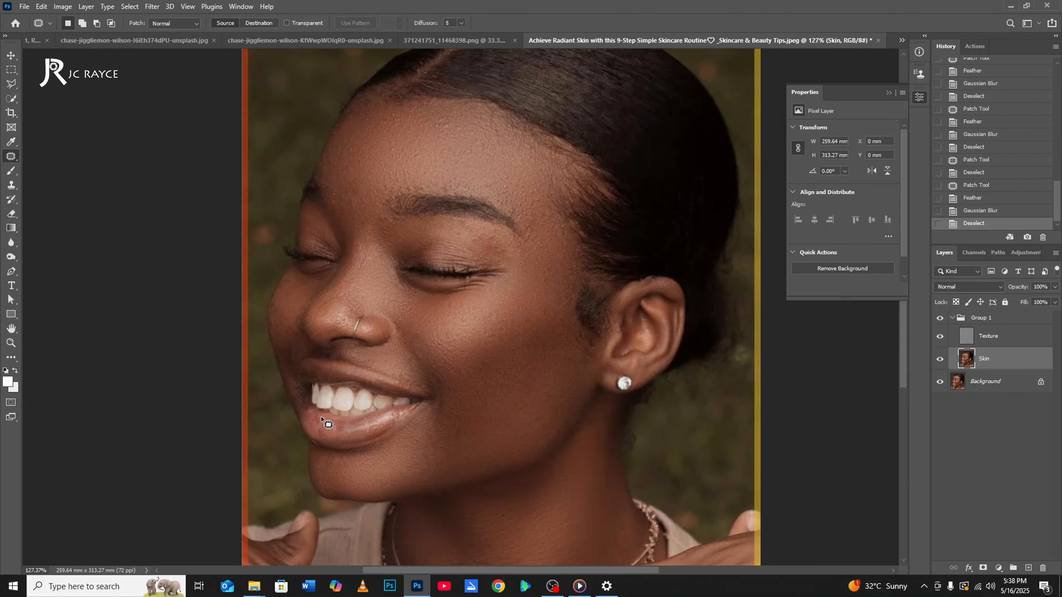
pyautogui.scroll(1, 429, 395)
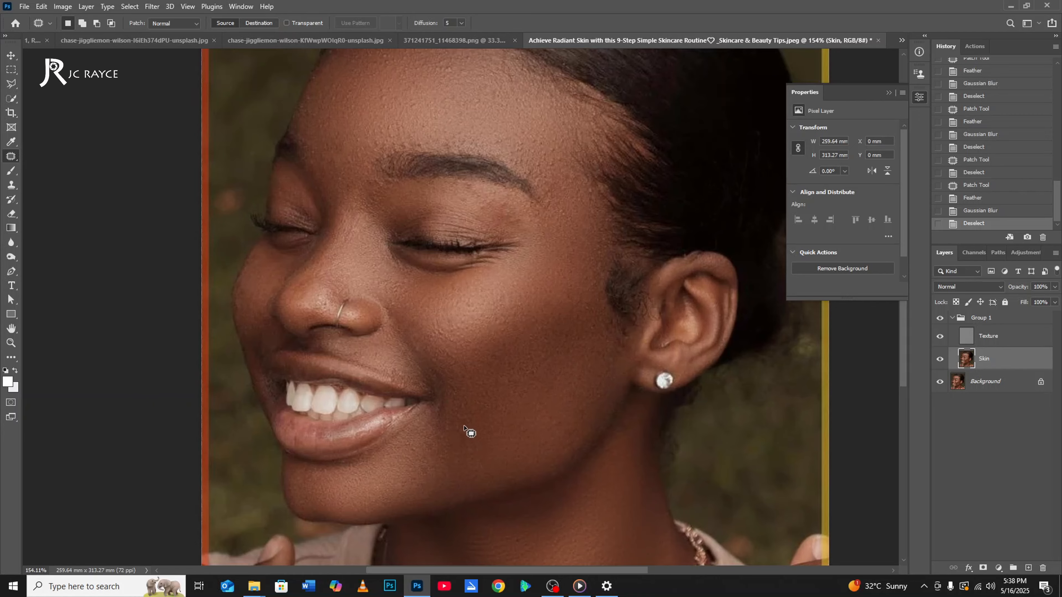
pyautogui.scroll(-5, 464, 422)
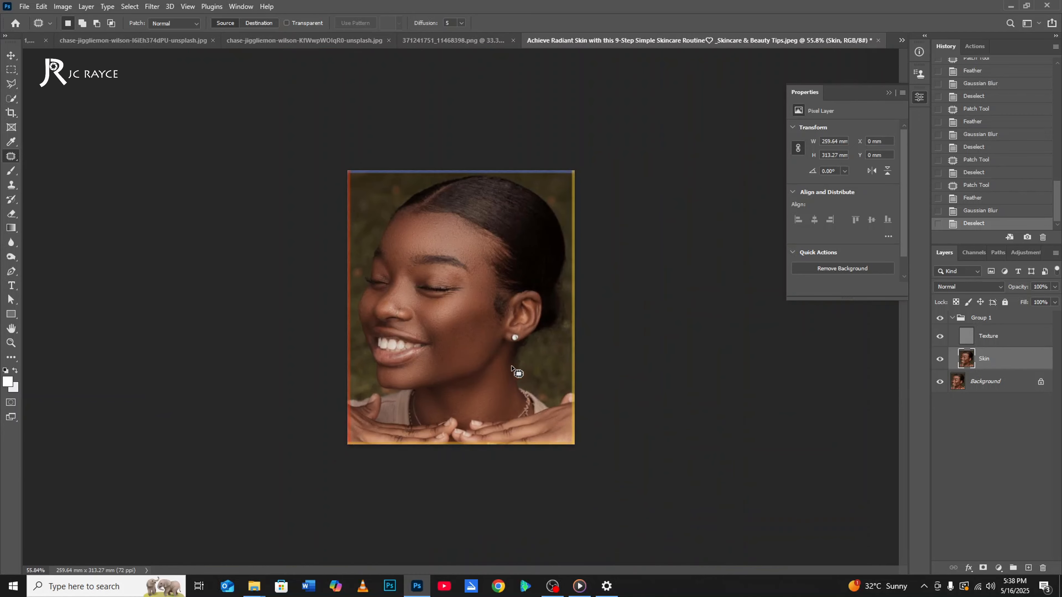
pyautogui.scroll(2, 435, 221)
# Collapse Group 1 and toggle its visibility repeatedly to compare the retouched skin with the original.
pyautogui.click(998, 342)
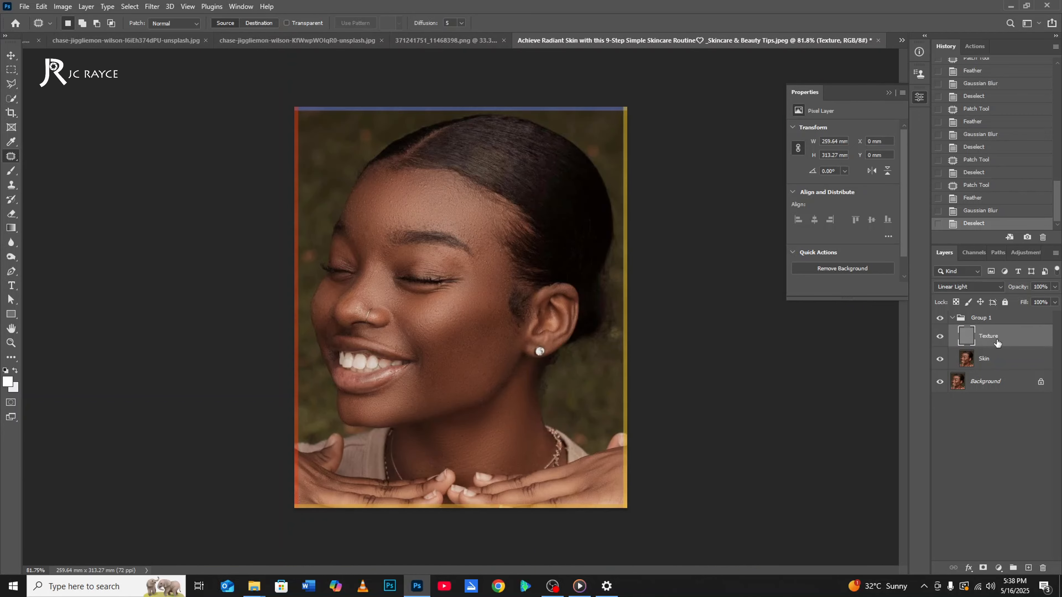
pyautogui.click(953, 319)
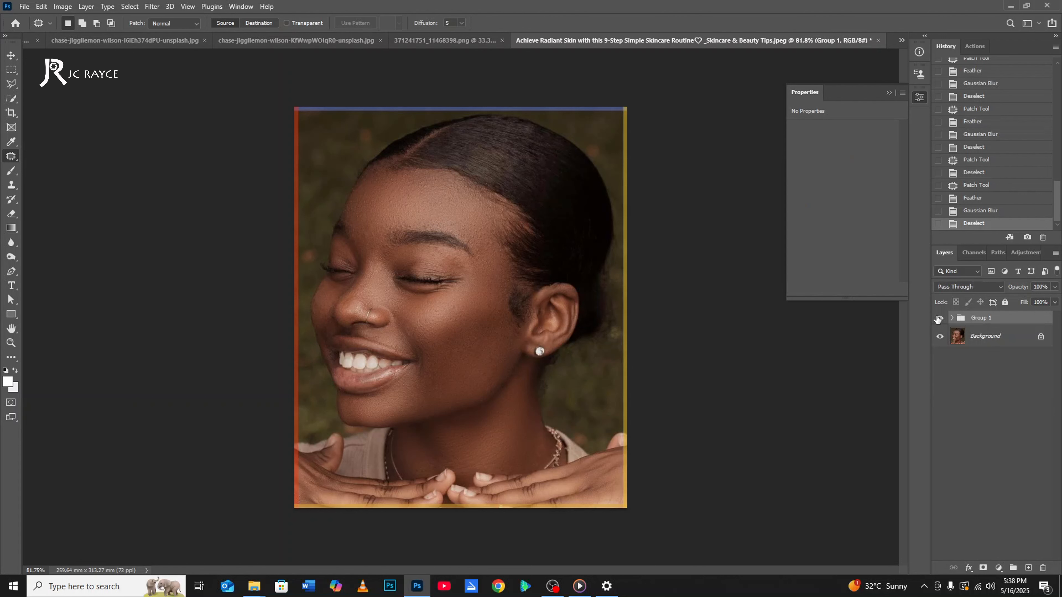
pyautogui.click(938, 318)
pyautogui.click(939, 318)
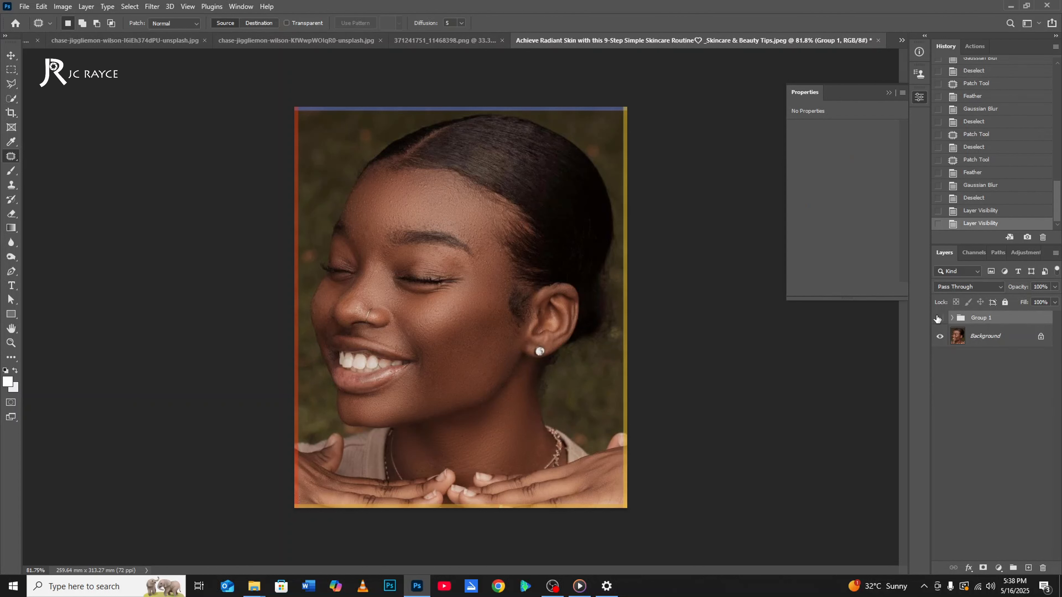
pyautogui.click(939, 318)
pyautogui.click(938, 318)
pyautogui.click(939, 318)
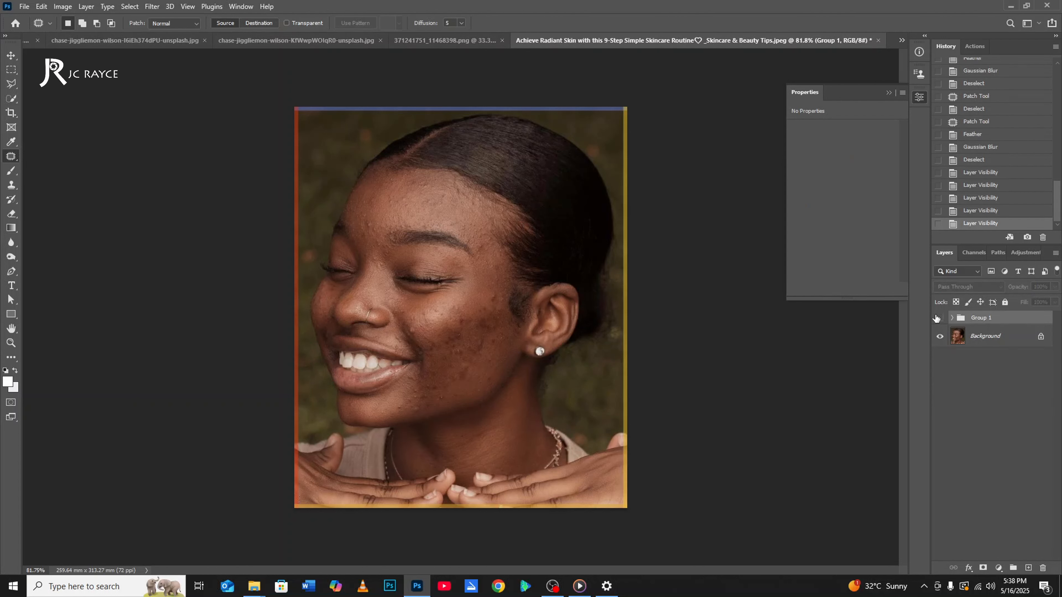
pyautogui.click(937, 318)
pyautogui.click(937, 319)
pyautogui.click(937, 318)
pyautogui.click(937, 318)
pyautogui.click(937, 318)
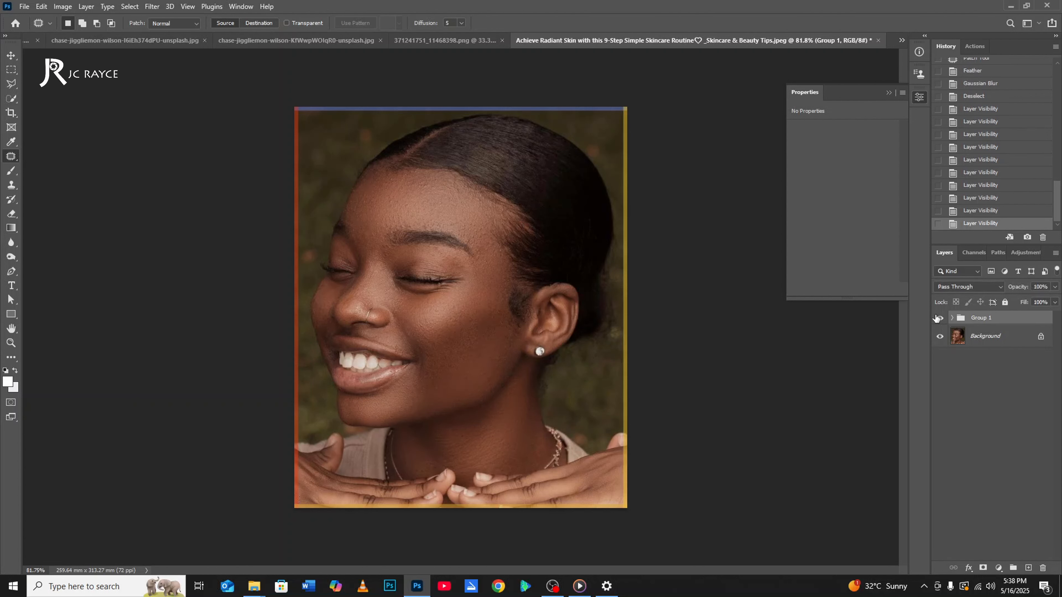
# On the Skin layer inside Group 1, outline the near eyelid below the eyebrow with the Patch tool and feather the selection.
pyautogui.click(952, 318)
pyautogui.click(990, 358)
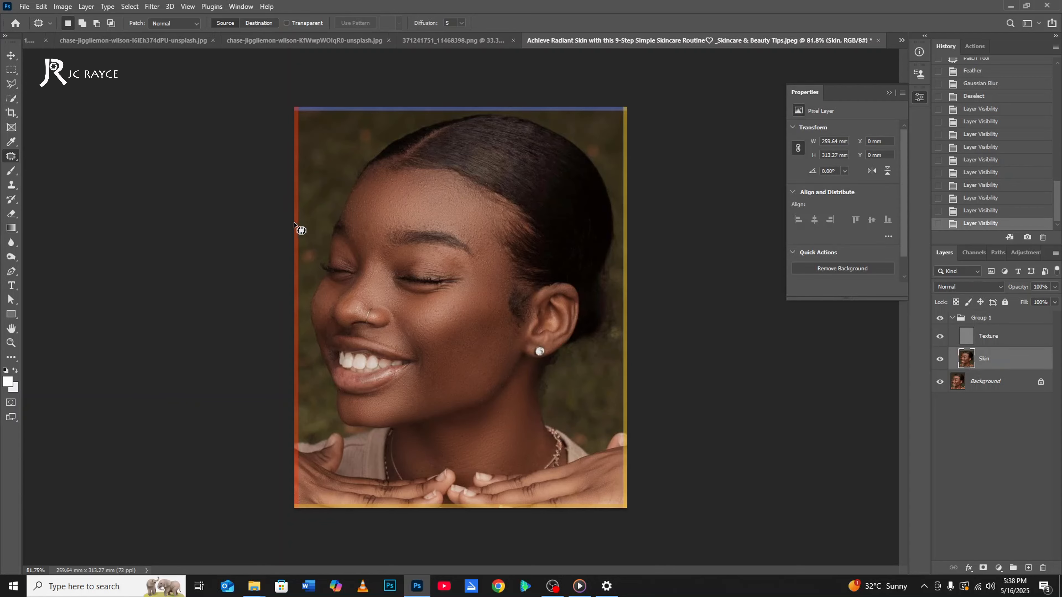
pyautogui.scroll(3, 380, 245)
pyautogui.scroll(-3, 391, 247)
pyautogui.scroll(3, 465, 263)
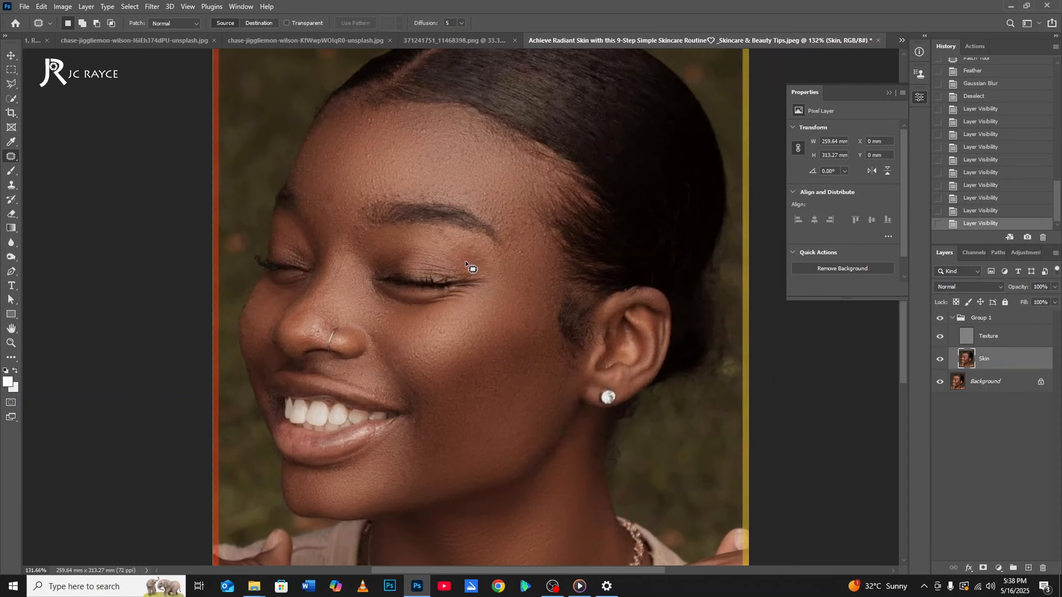
pyautogui.moveTo(382, 268)
pyautogui.mouseDown()
pyautogui.moveTo(355, 252)
pyautogui.moveTo(351, 226)
pyautogui.moveTo(493, 241)
pyautogui.moveTo(498, 267)
pyautogui.moveTo(409, 245)
pyautogui.moveTo(445, 229)
pyautogui.moveTo(351, 231)
pyautogui.moveTo(355, 269)
pyautogui.moveTo(386, 262)
pyautogui.moveTo(493, 283)
pyautogui.moveTo(478, 237)
pyautogui.mouseUp()
pyautogui.rightClick(460, 172)
pyautogui.click(472, 178)
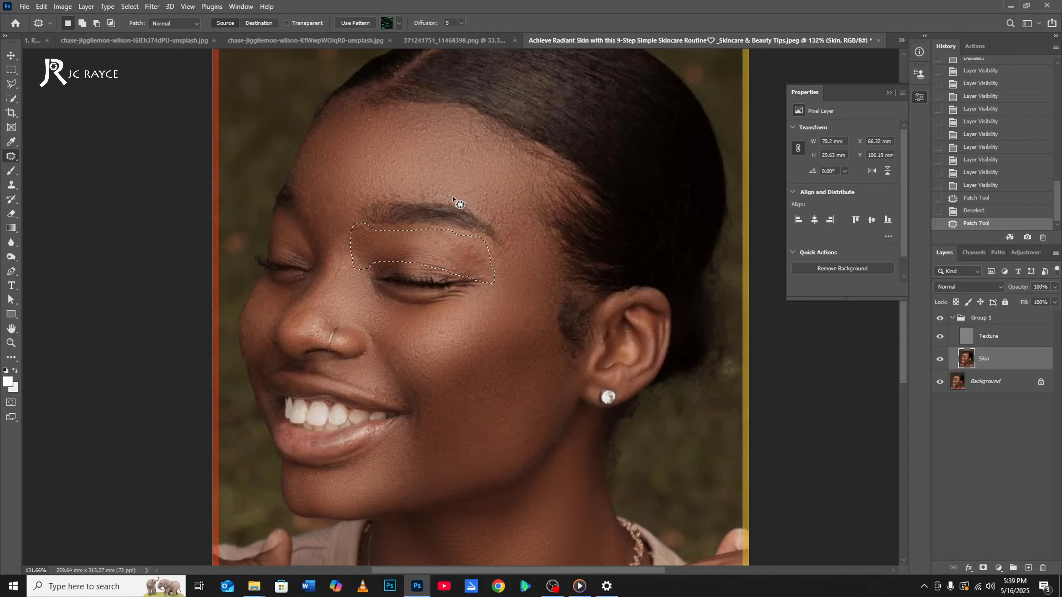
pyautogui.rightClick(455, 196)
pyautogui.click(500, 221)
pyautogui.press('Return')
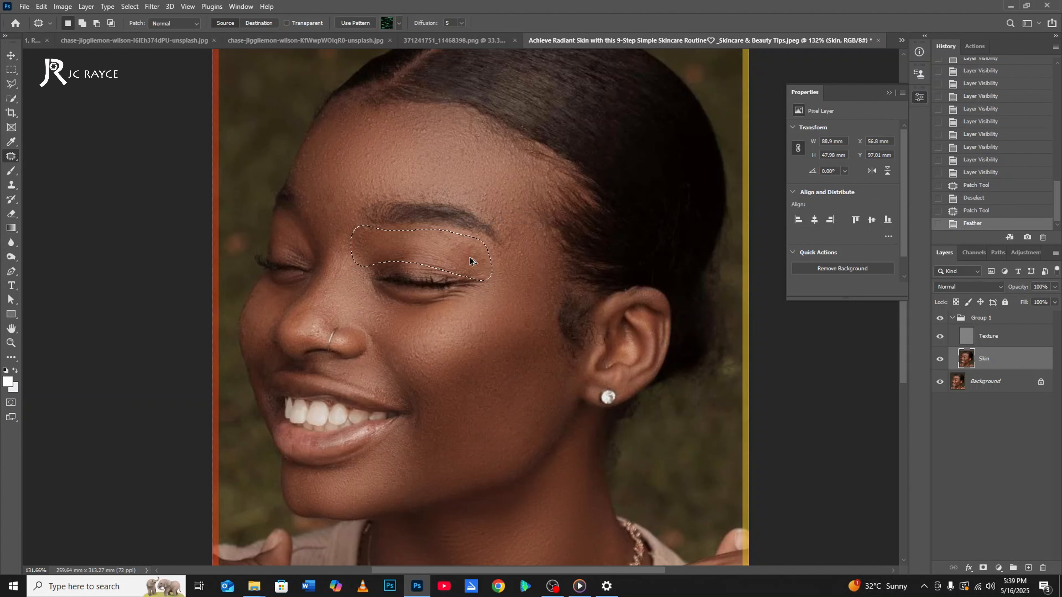
# Reapply the last Gaussian Blur to the selected eyelid and clear the selection.
pyautogui.hotkey('ctrl', 'alt', 'f')
pyautogui.hotkey('ctrl', 'd')
pyautogui.scroll(-5, 444, 133)
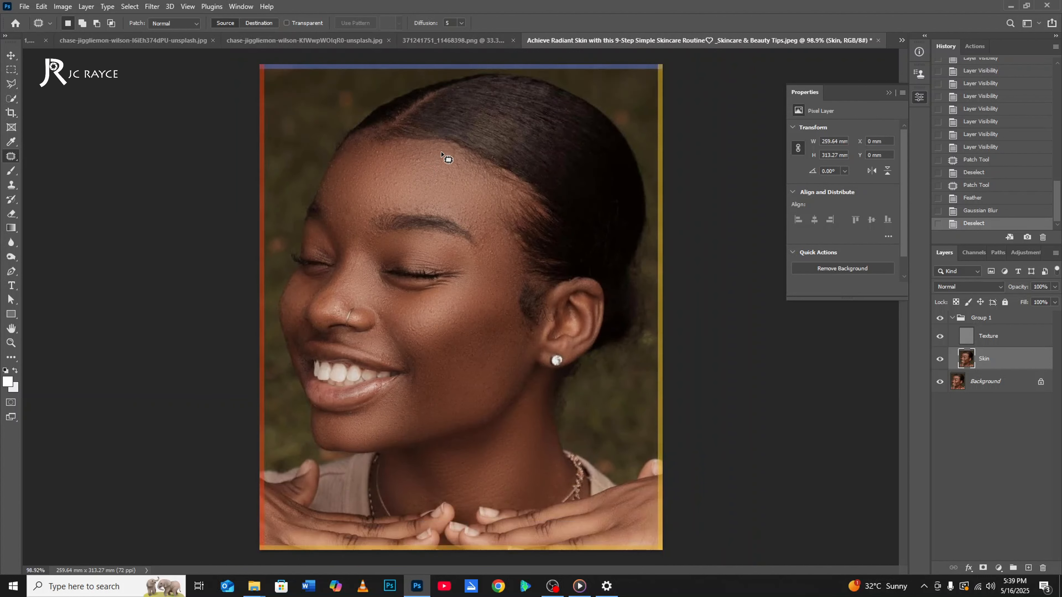
# Reapply the last Gaussian Blur to a feathered Patch tool selection between the eyebrows on the Skin layer, and clear the selection.
pyautogui.scroll(5, 330, 247)
pyautogui.scroll(-1, 393, 223)
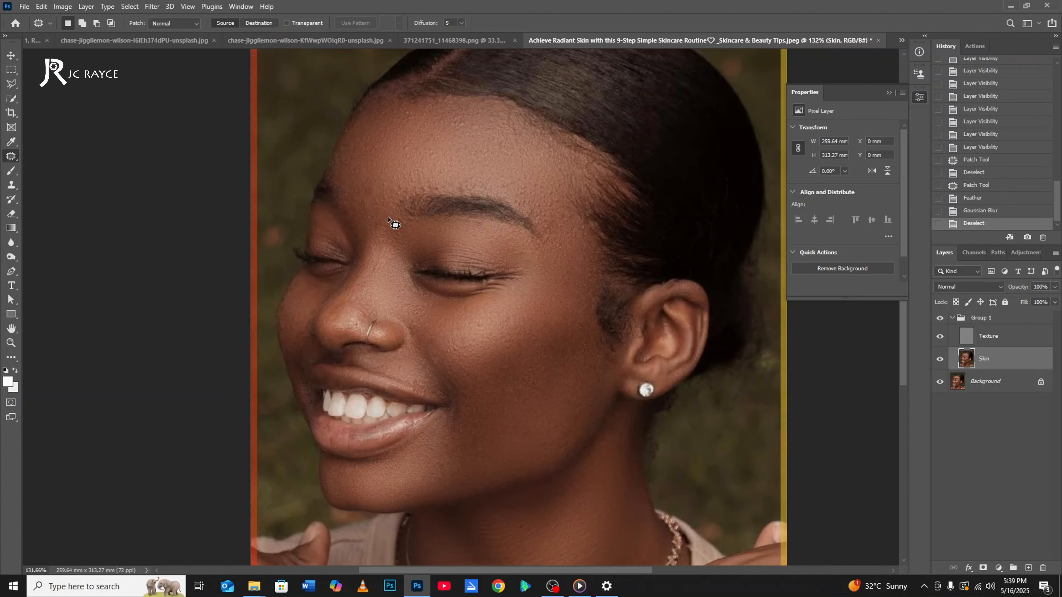
pyautogui.moveTo(354, 190)
pyautogui.mouseDown()
pyautogui.moveTo(364, 250)
pyautogui.moveTo(391, 236)
pyautogui.moveTo(402, 174)
pyautogui.moveTo(359, 169)
pyautogui.moveTo(354, 182)
pyautogui.moveTo(356, 234)
pyautogui.moveTo(374, 224)
pyautogui.moveTo(400, 156)
pyautogui.mouseUp()
pyautogui.rightClick(403, 142)
pyautogui.click(427, 166)
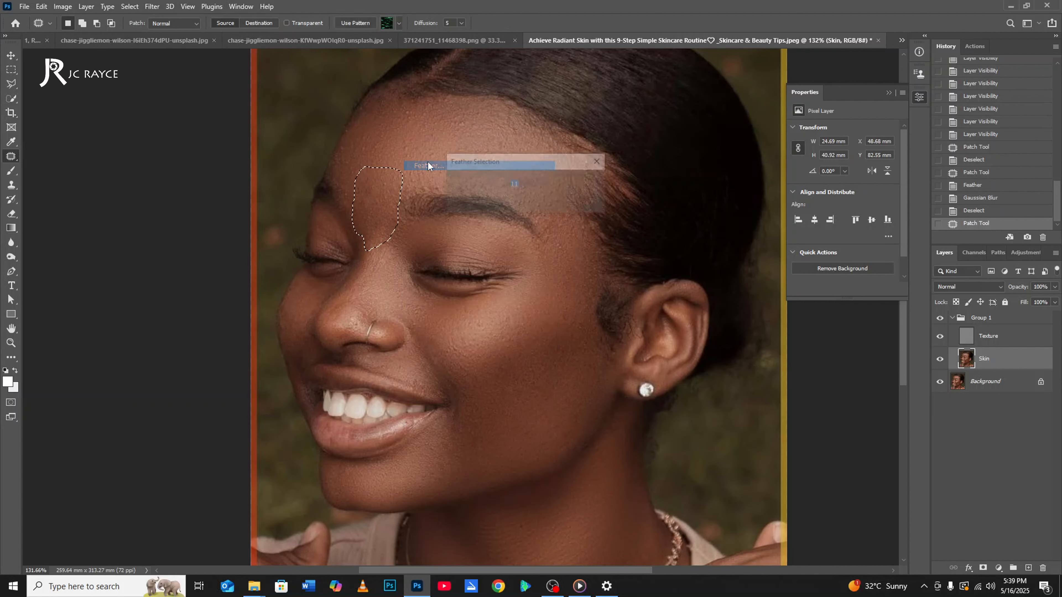
pyautogui.press('Return')
pyautogui.hotkey('ctrl', 'f')
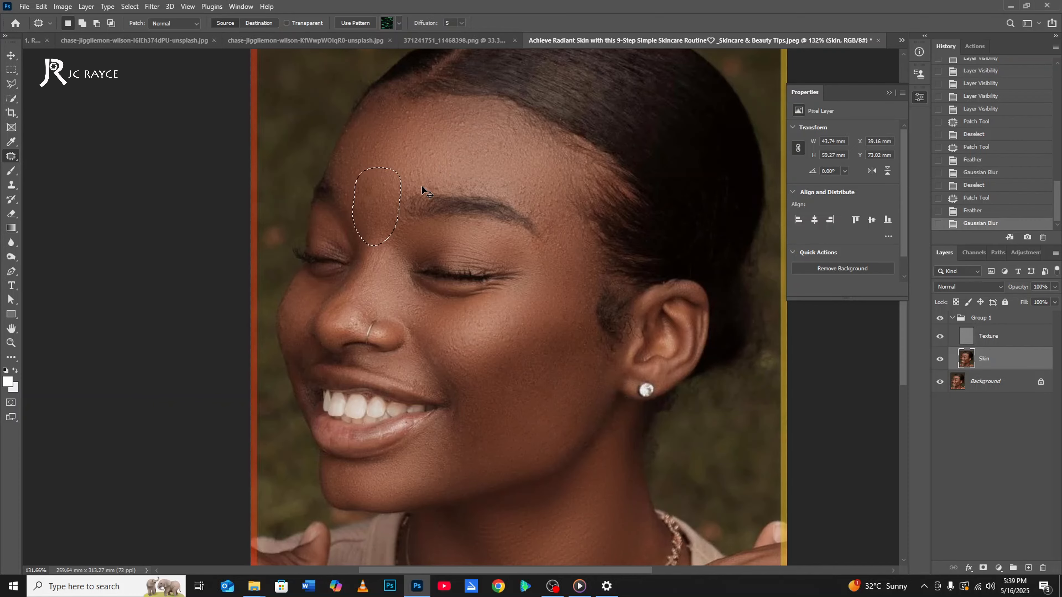
pyautogui.hotkey('ctrl', 'd')
pyautogui.scroll(-3, 443, 245)
pyautogui.scroll(3, 439, 251)
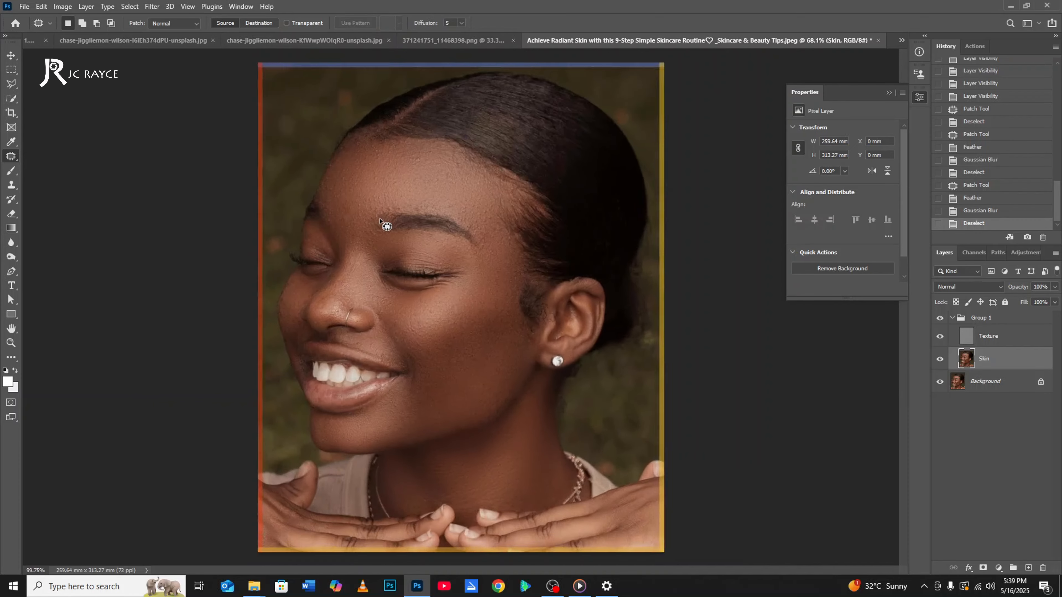
# On the Texture layer, patch the small area between the eyebrows with forehead skin above it and clear the selection.
pyautogui.click(984, 318)
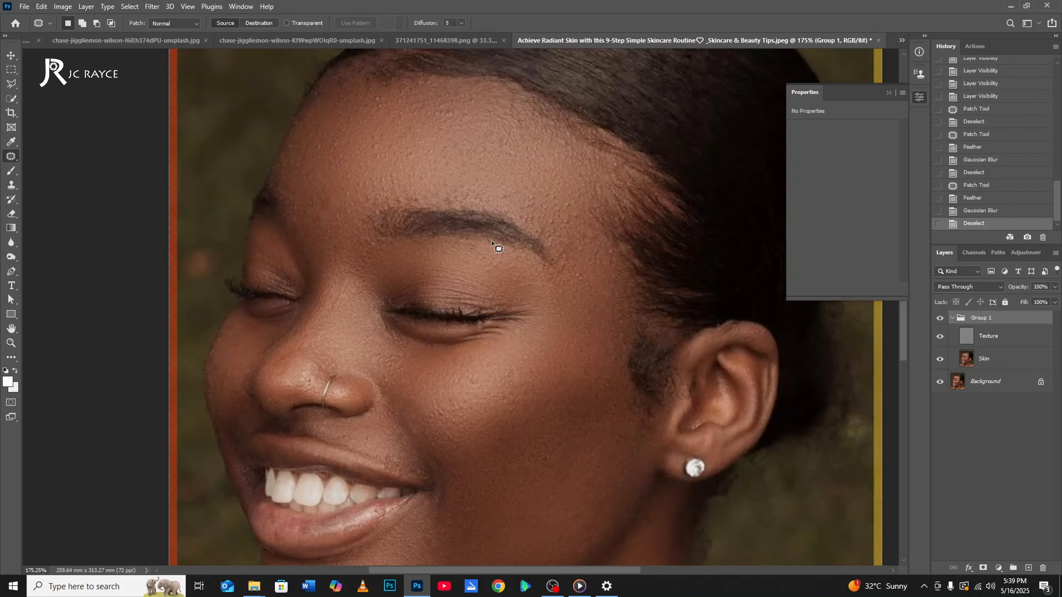
pyautogui.moveTo(338, 191)
pyautogui.mouseDown()
pyautogui.moveTo(318, 218)
pyautogui.moveTo(348, 225)
pyautogui.moveTo(345, 172)
pyautogui.mouseUp()
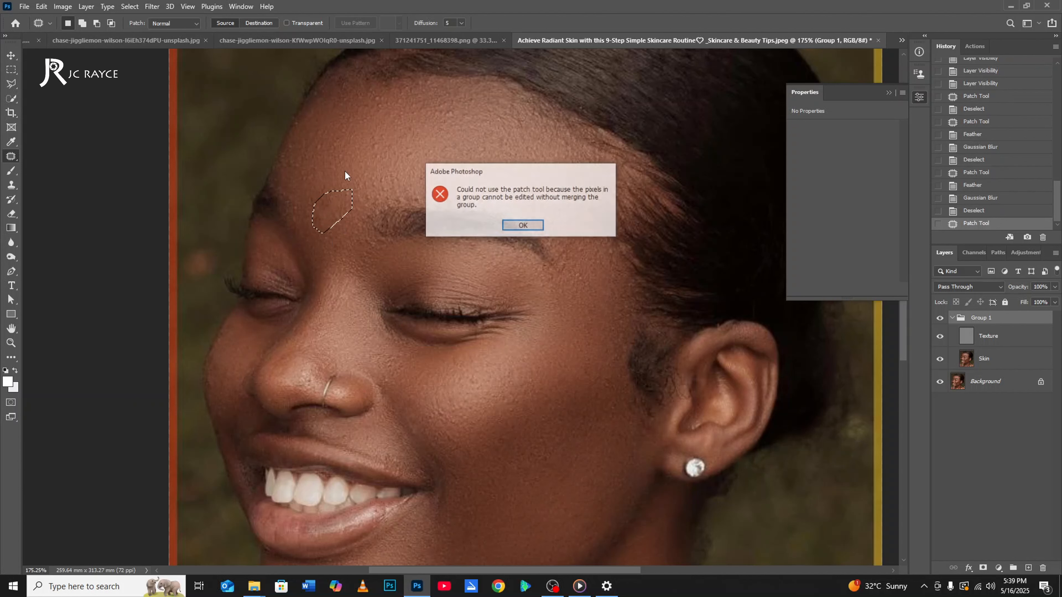
pyautogui.click(523, 225)
pyautogui.click(982, 337)
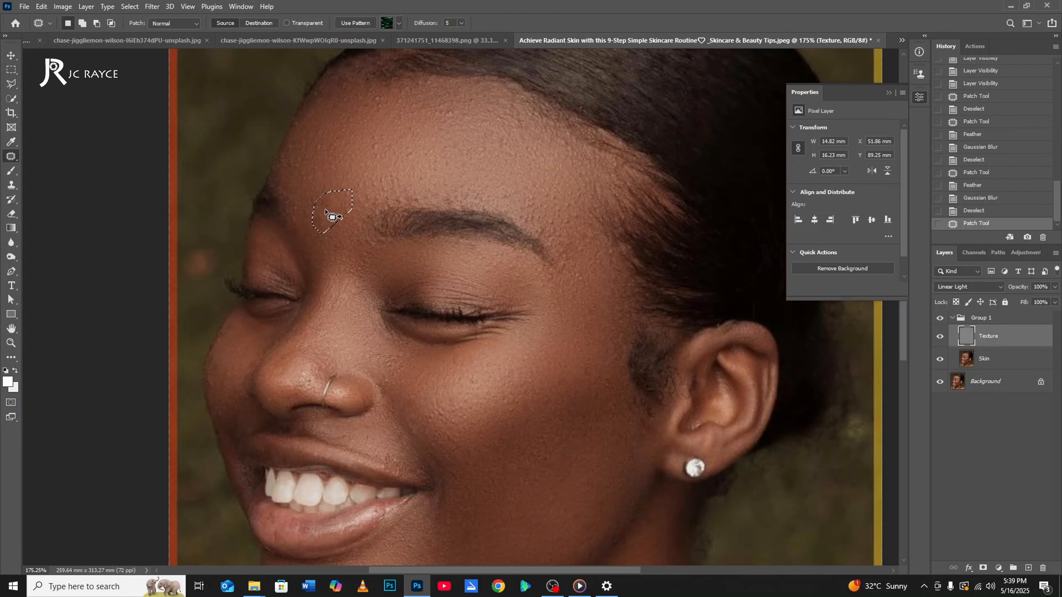
pyautogui.moveTo(332, 218); pyautogui.dragTo(376, 166)
pyautogui.hotkey('ctrl', 'd')
pyautogui.scroll(-5, 443, 250)
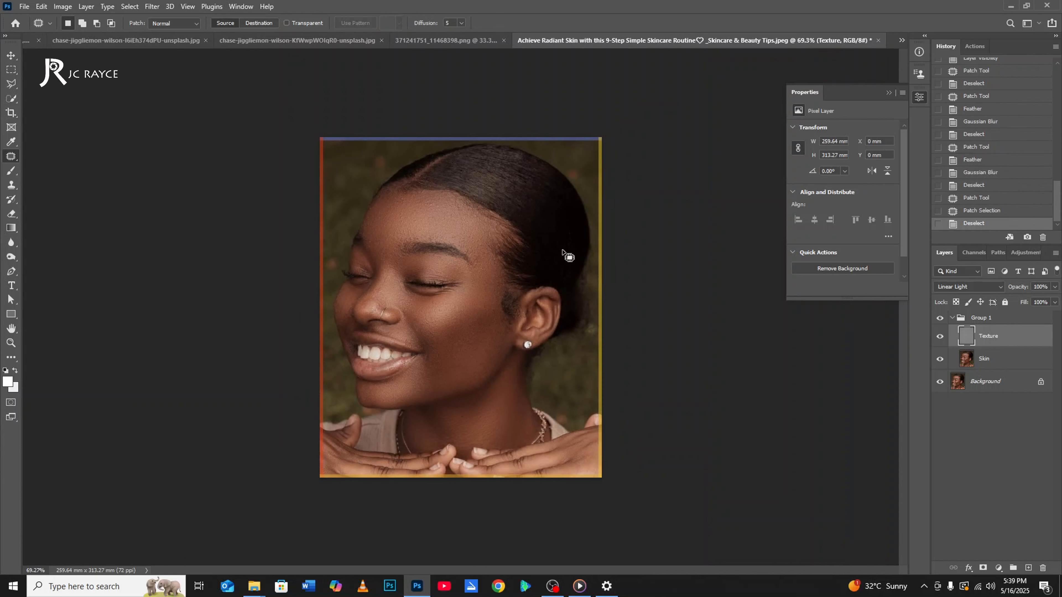
# Collapse Group 1 and switch its visibility off and on to compare the portrait before and after retouching.
pyautogui.click(953, 318)
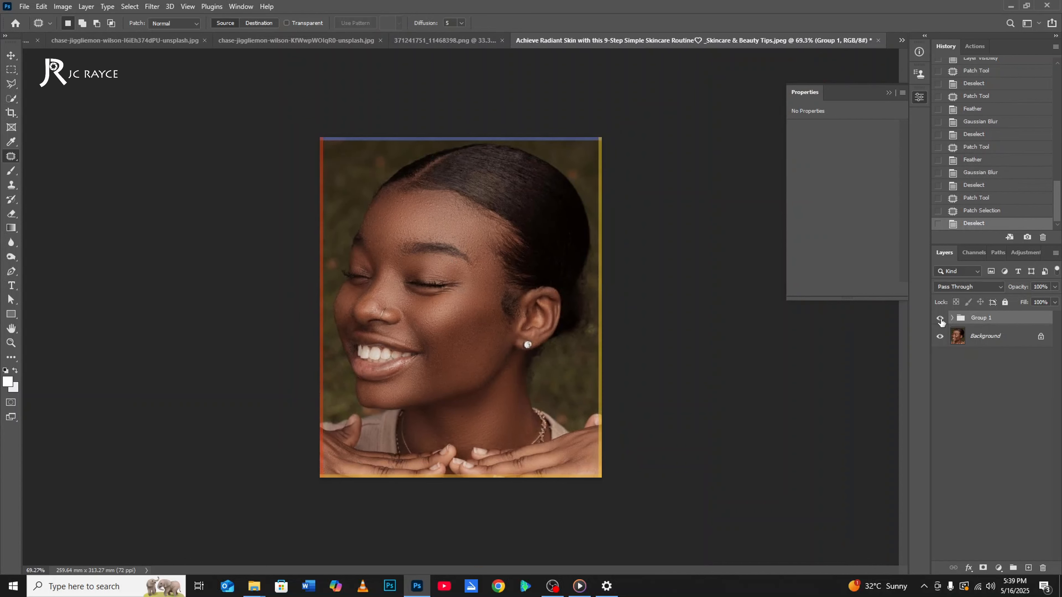
pyautogui.click(940, 319)
pyautogui.click(940, 319)
pyautogui.click(940, 319)
pyautogui.click(940, 319)
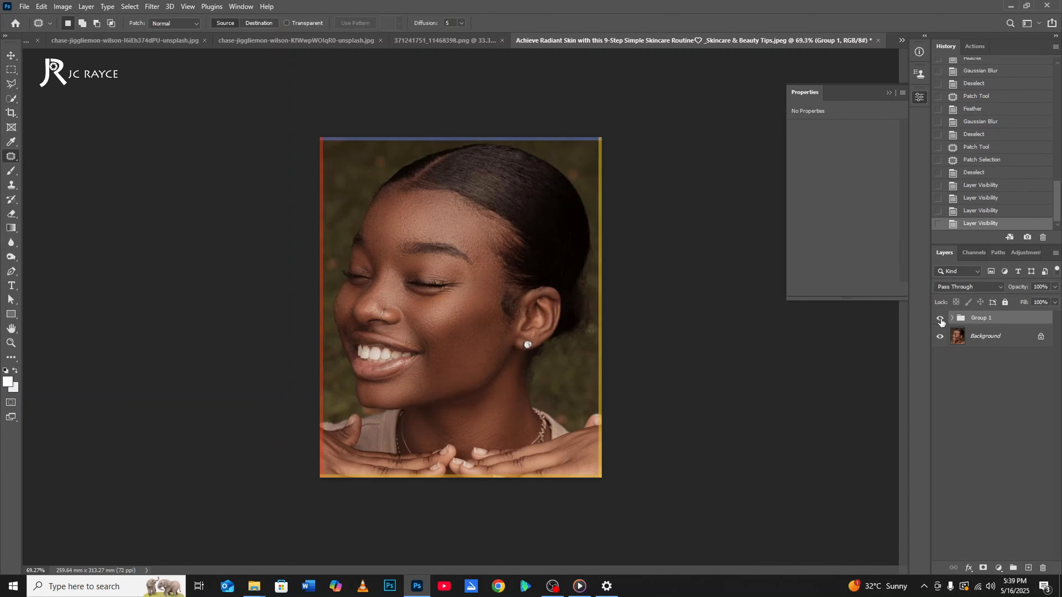
pyautogui.click(940, 319)
pyautogui.click(940, 319)
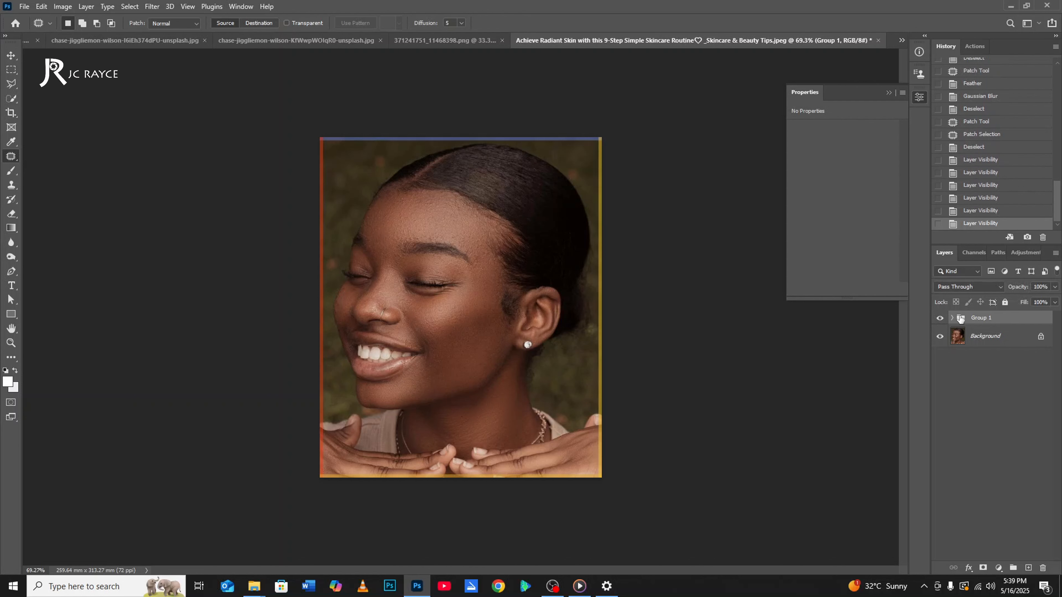
# Inspect the retouched face up close and in full, and toggle Group 1 once more against the original.
pyautogui.scroll(9, 410, 280)
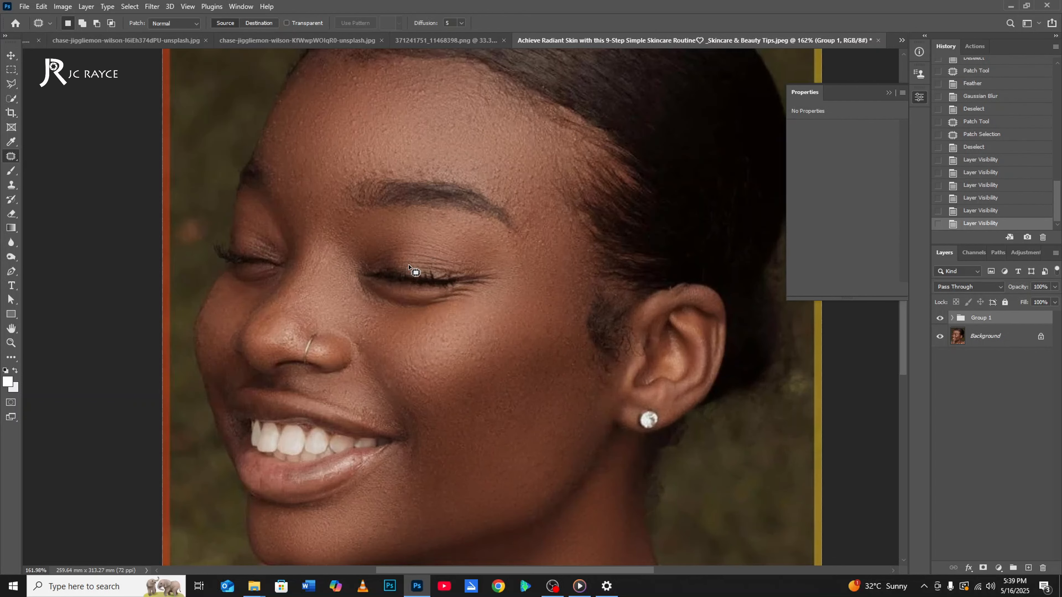
pyautogui.scroll(-5, 410, 278)
pyautogui.scroll(2, 367, 310)
pyautogui.scroll(-3, 377, 335)
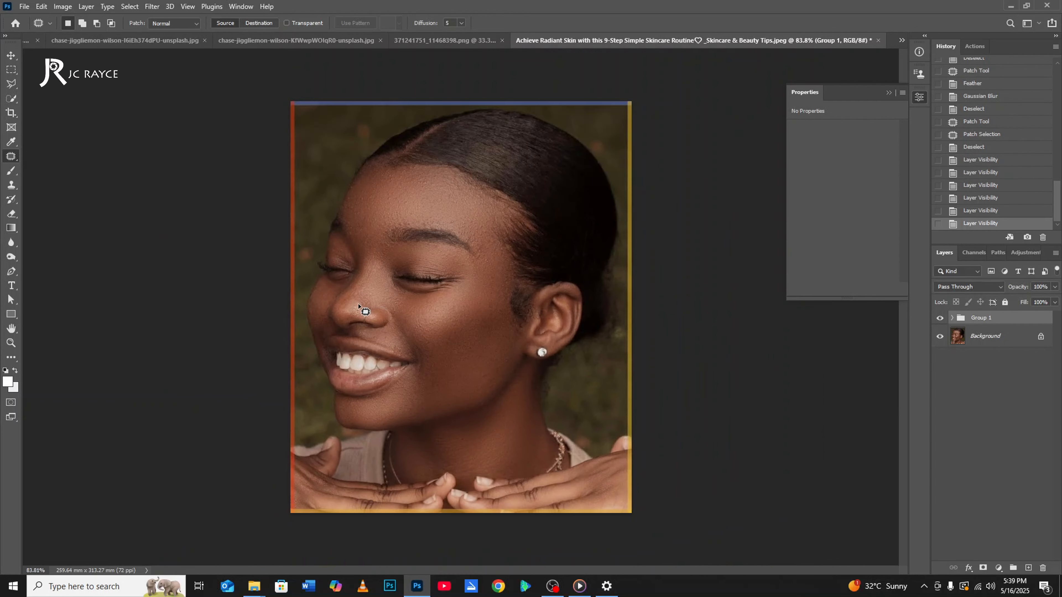
pyautogui.scroll(1, 387, 360)
pyautogui.scroll(-2, 379, 254)
pyautogui.scroll(2, 462, 345)
pyautogui.scroll(-2, 456, 287)
pyautogui.click(939, 319)
pyautogui.click(939, 319)
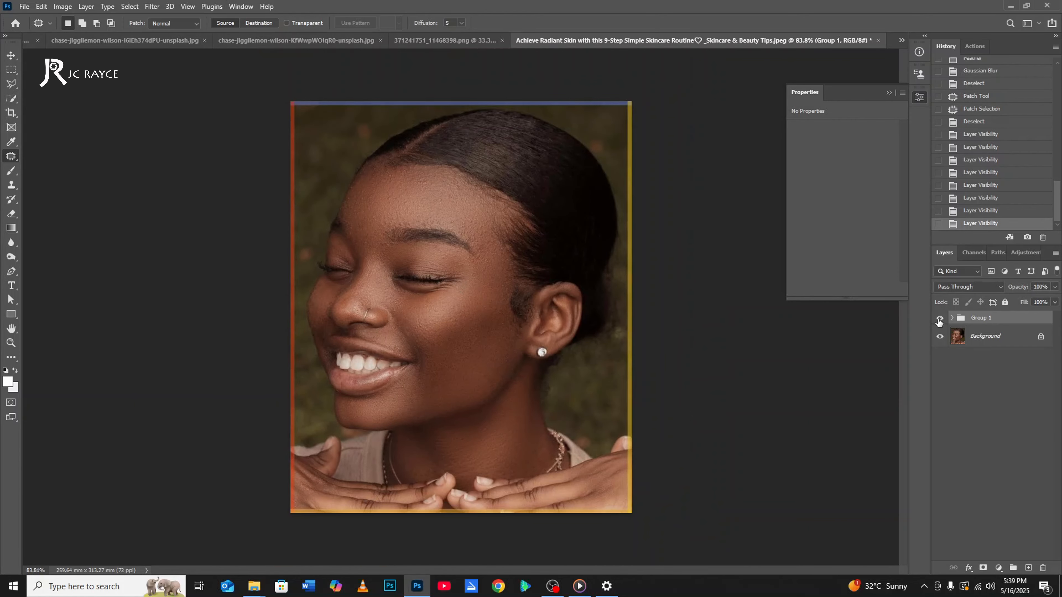
pyautogui.press('i')
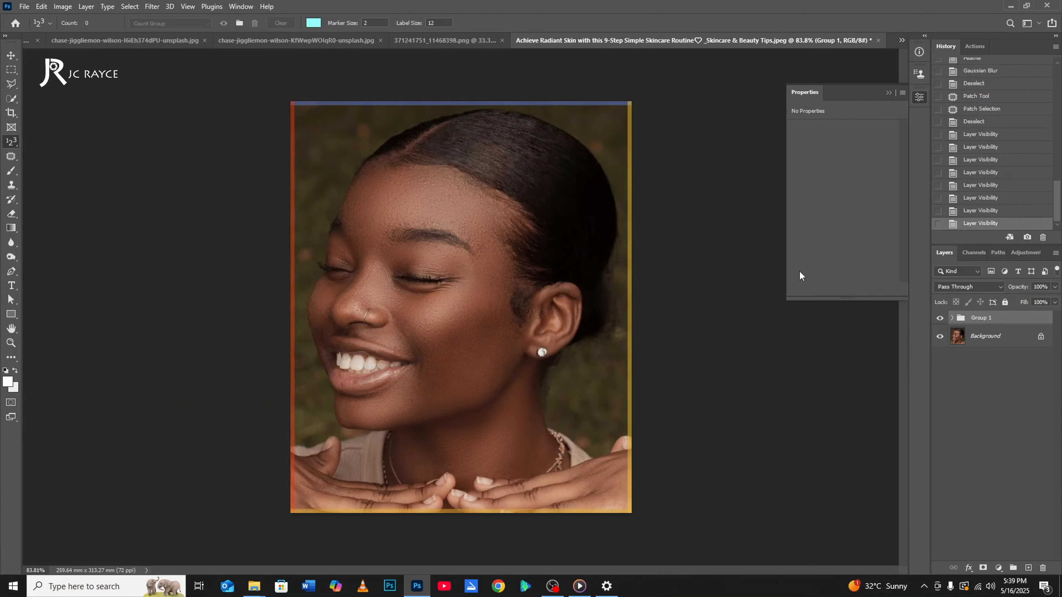
# Expand Group 1 and add a Brightness/Contrast adjustment layer directly above the Skin layer.
pyautogui.click(951, 319)
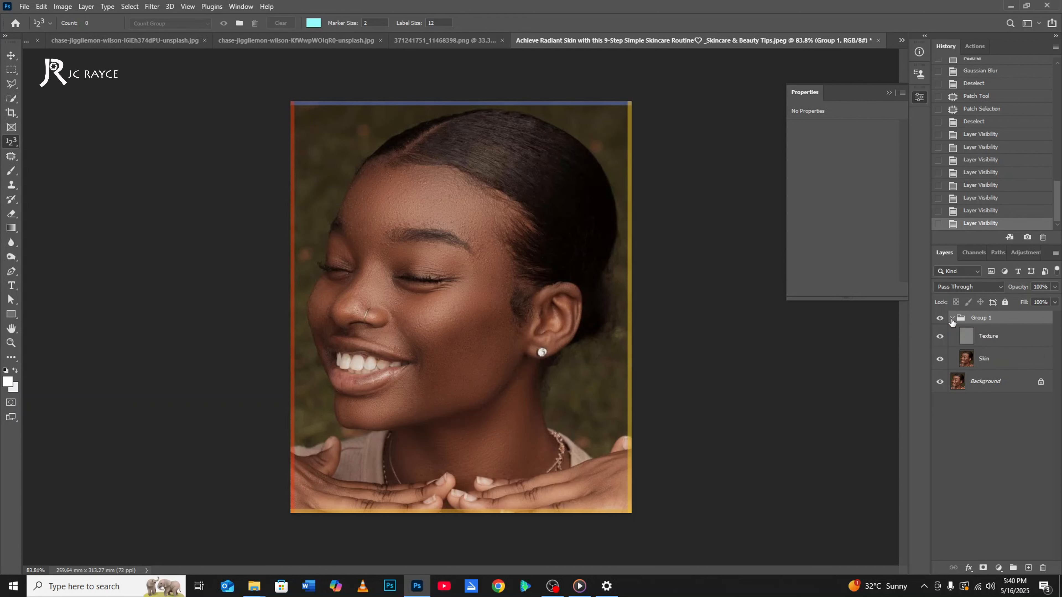
pyautogui.click(983, 362)
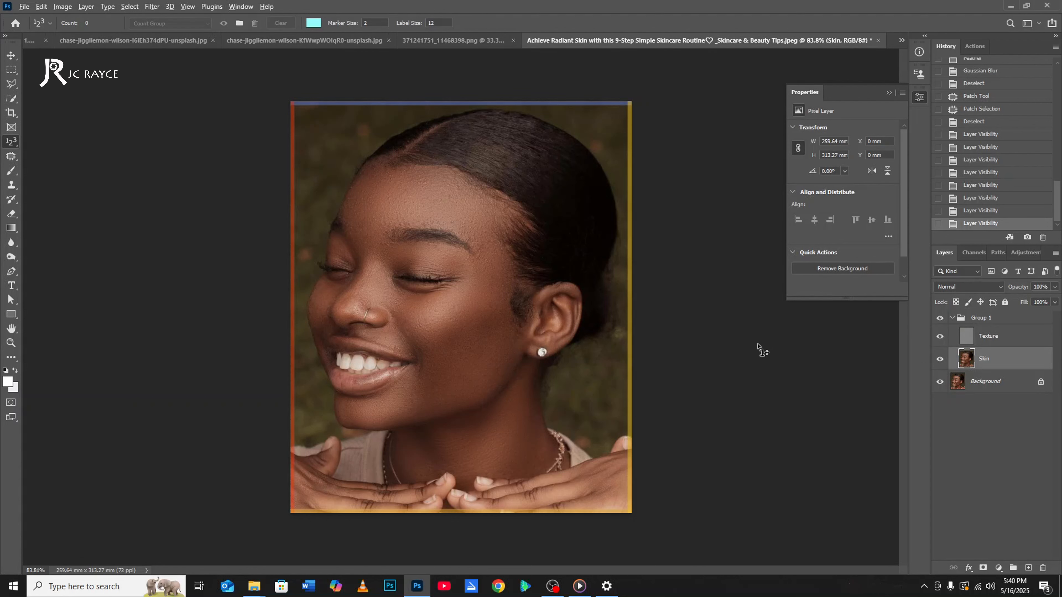
pyautogui.click(998, 568)
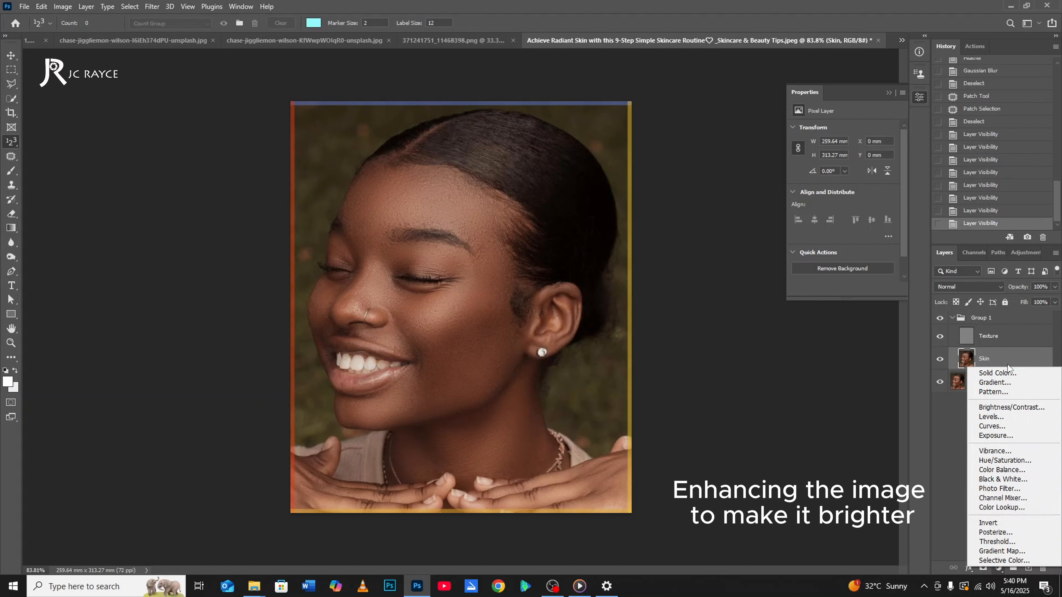
pyautogui.click(1003, 408)
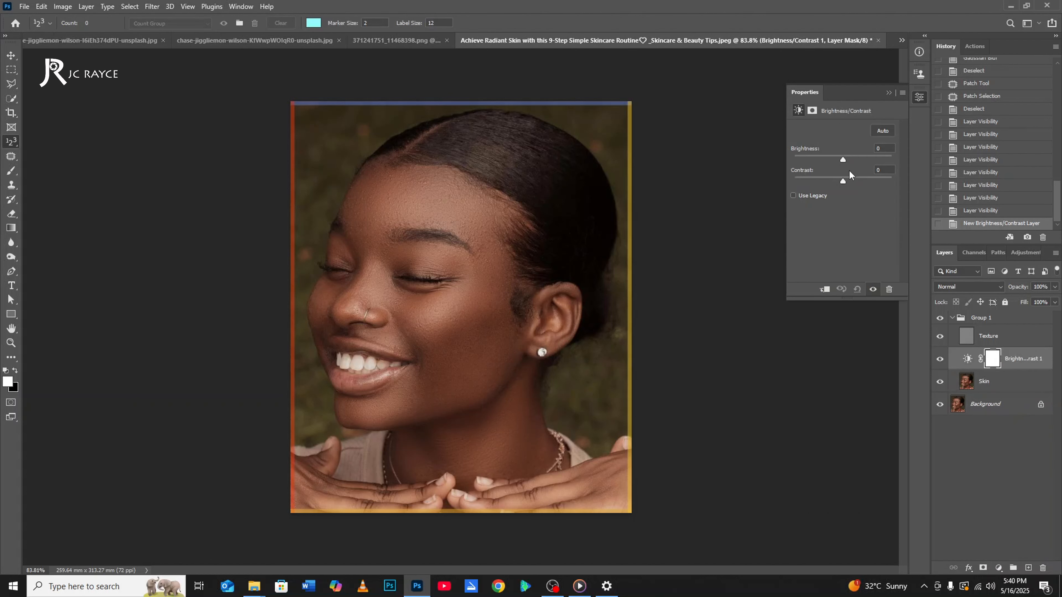
# Enable Use Legacy on the Brightness/Contrast adjustment and set Brightness to 5 and Contrast to 15.
pyautogui.click(794, 195)
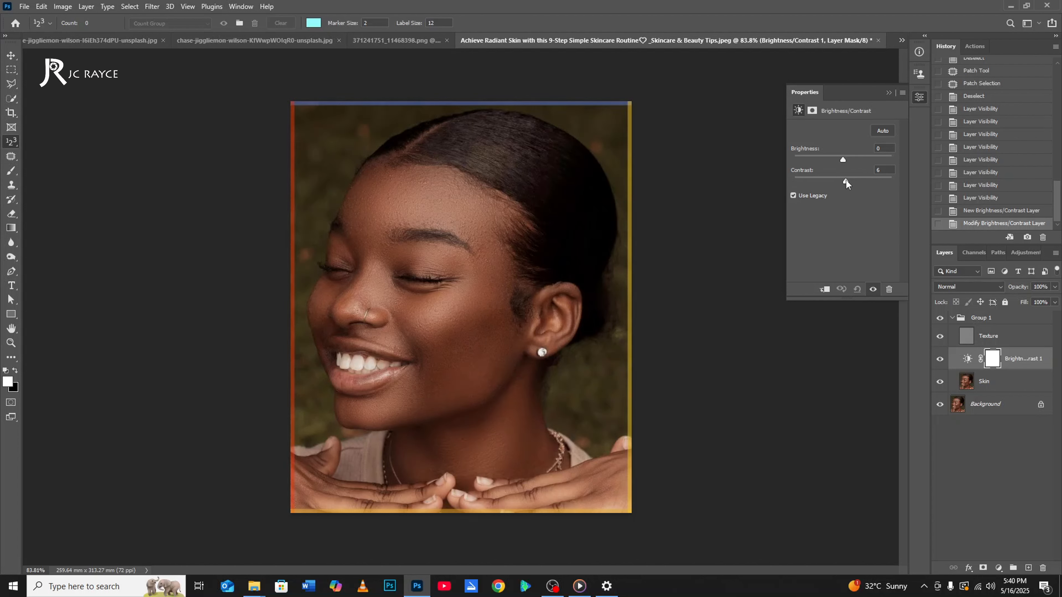
pyautogui.moveTo(848, 183); pyautogui.dragTo(846, 184)
pyautogui.click(882, 169)
pyautogui.press('Up')
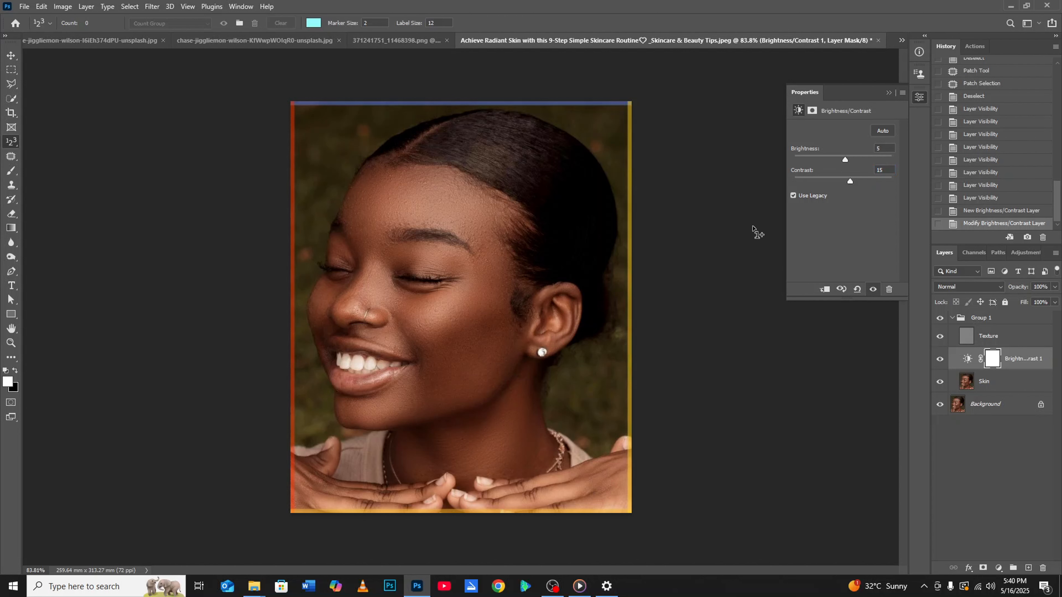
# Toggle Group 1's visibility to compare the brightened retouch with the original, leave it visible, and inspect the portrait.
pyautogui.click(941, 318)
pyautogui.click(941, 318)
pyautogui.click(941, 318)
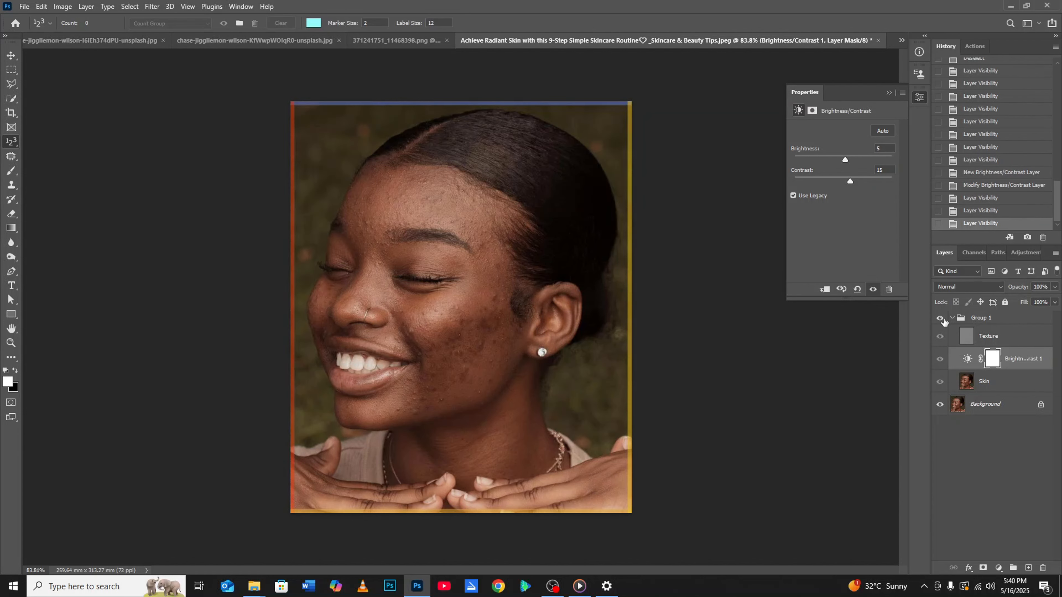
pyautogui.click(941, 318)
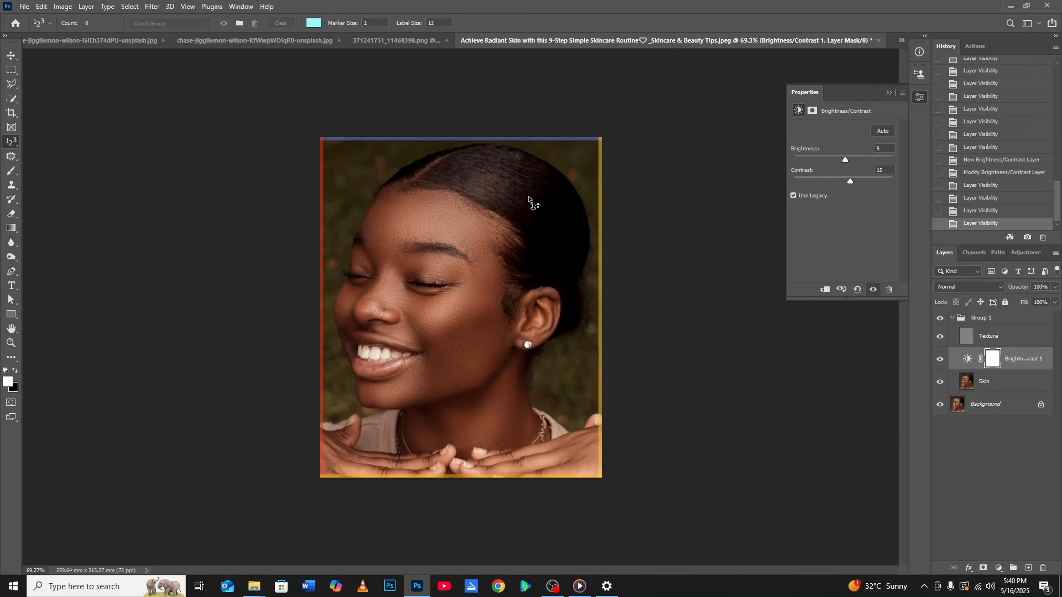
pyautogui.scroll(2, 535, 204)
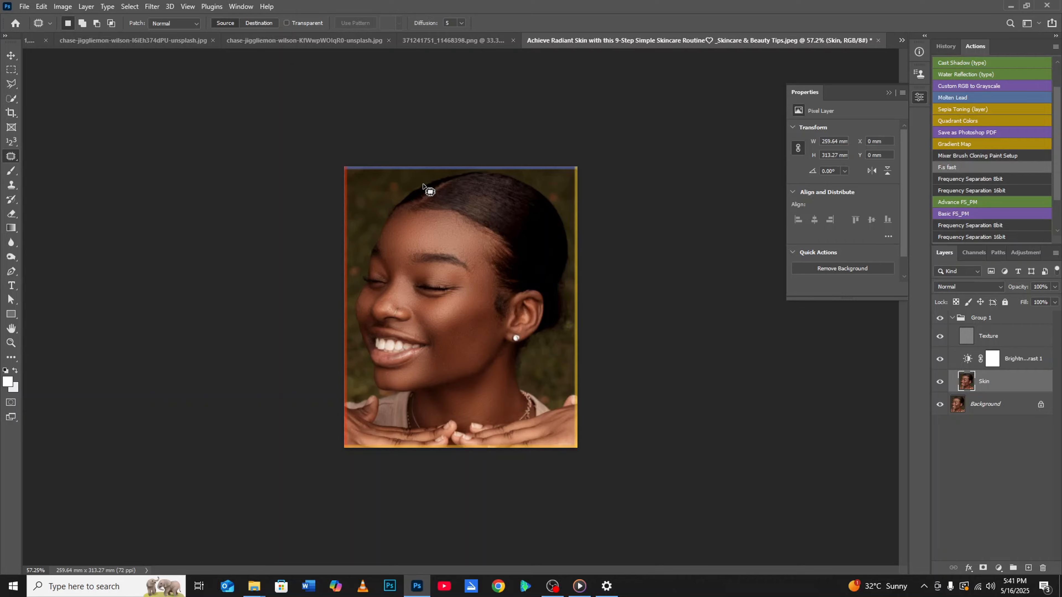
pyautogui.scroll(3, 426, 188)
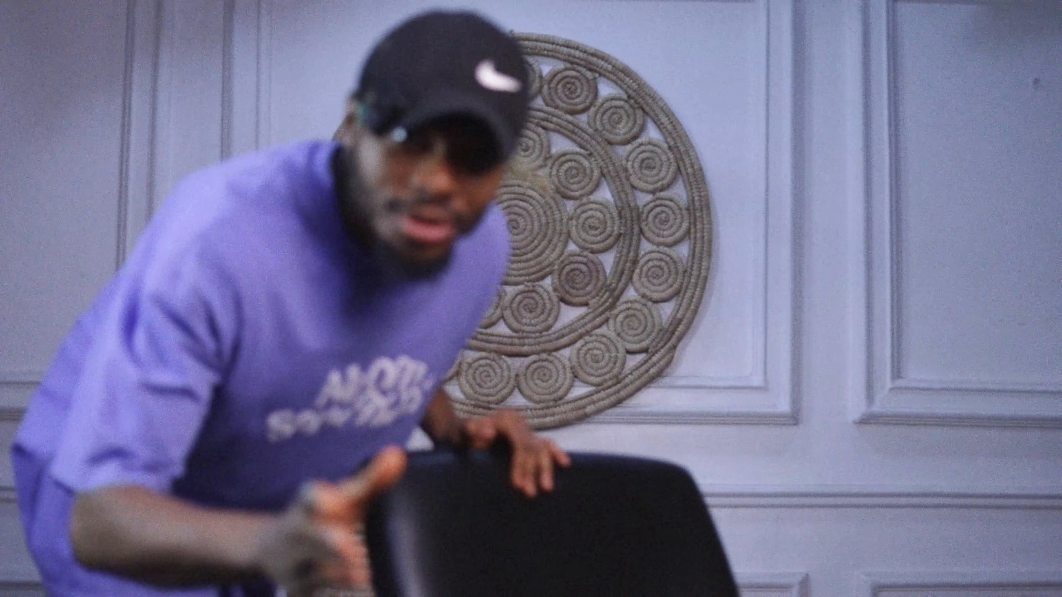